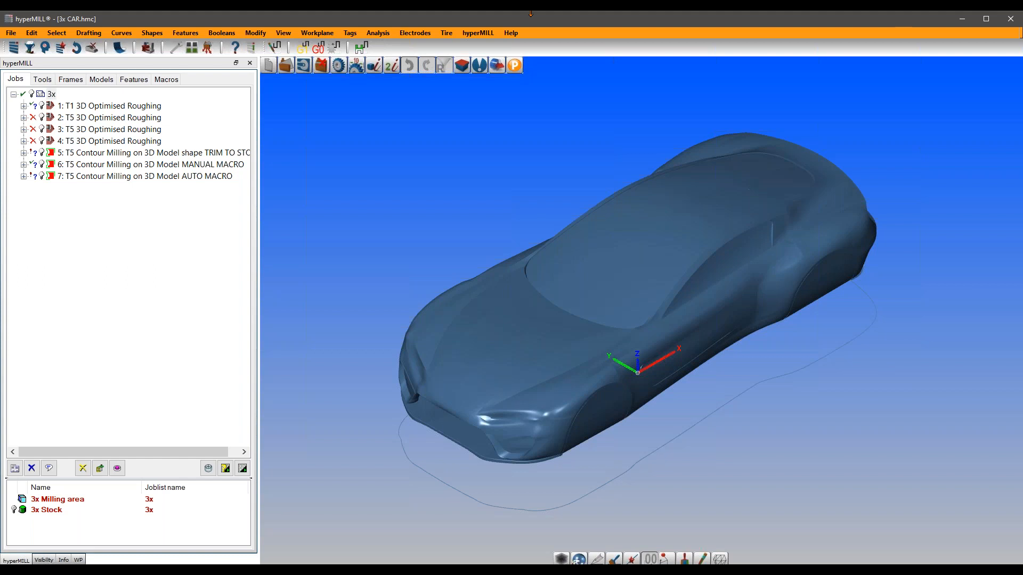
Step: Show the T1 3D Optimised Roughing toolpath together with the 3x Stock model, leaving only the stock displayed over the car
left_click(39, 108)
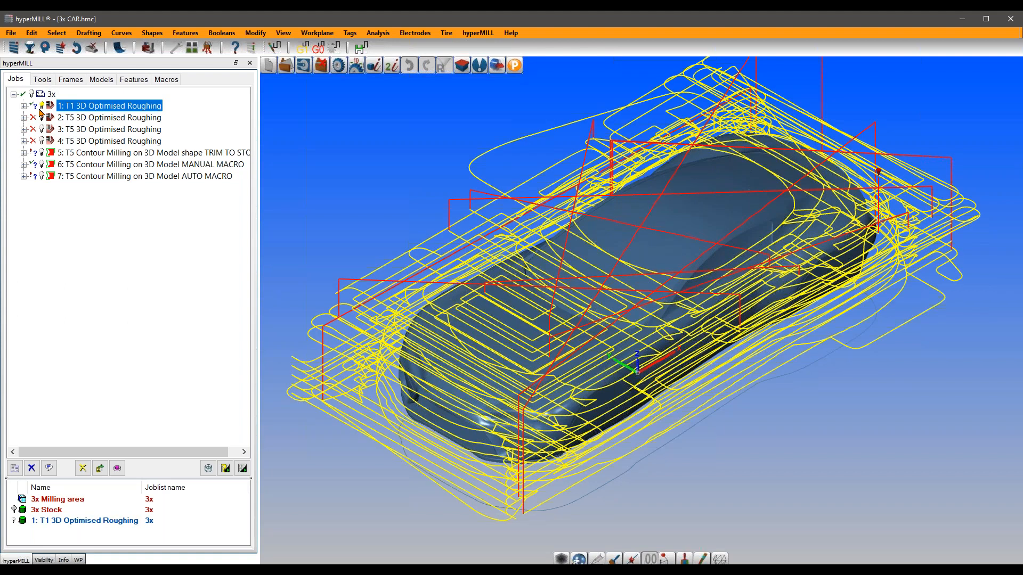
left_click(12, 511)
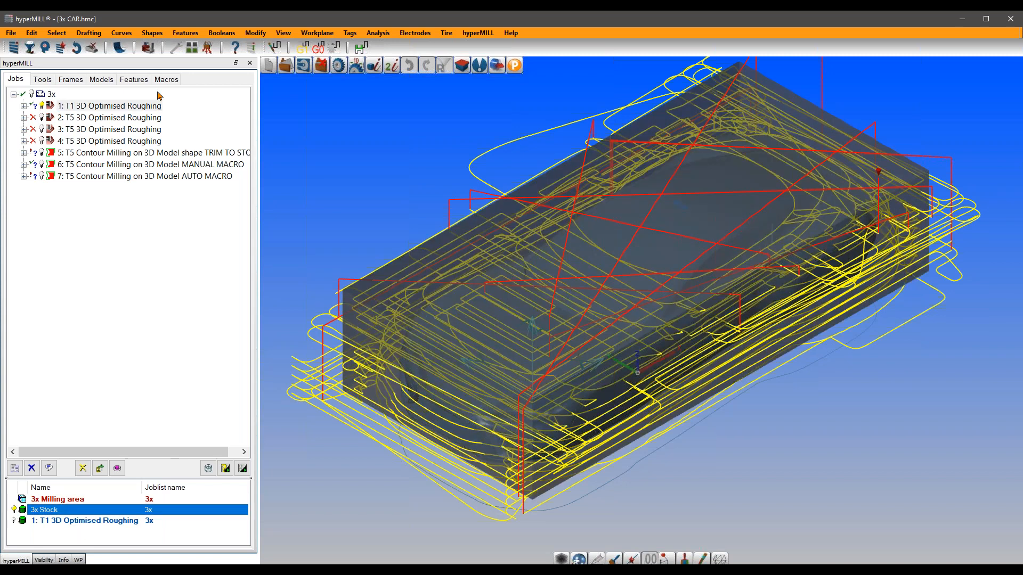
left_click(91, 49)
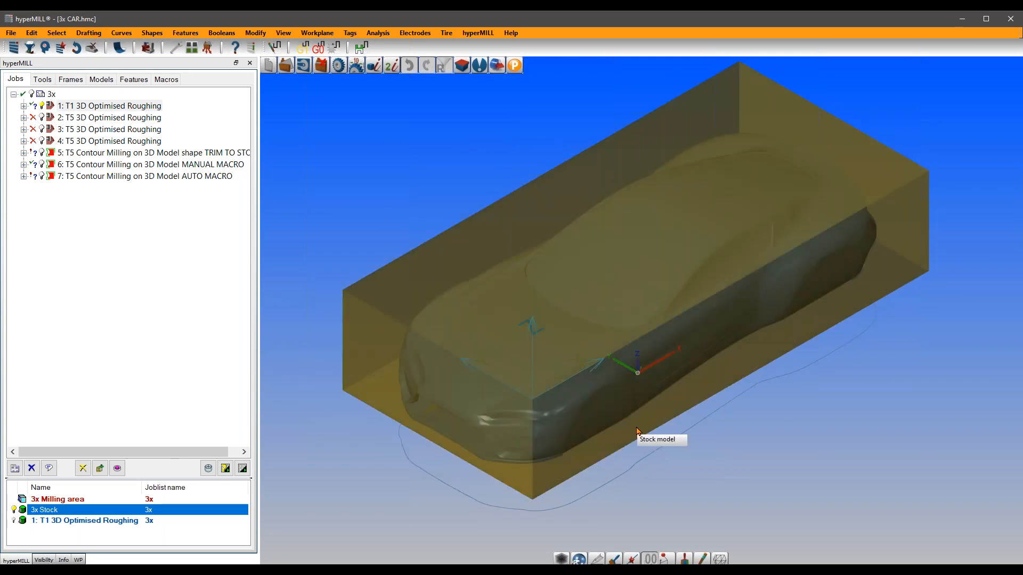
Step: Open job 1, T1 3D Optimised Roughing, and recalculate it
left_click(79, 107)
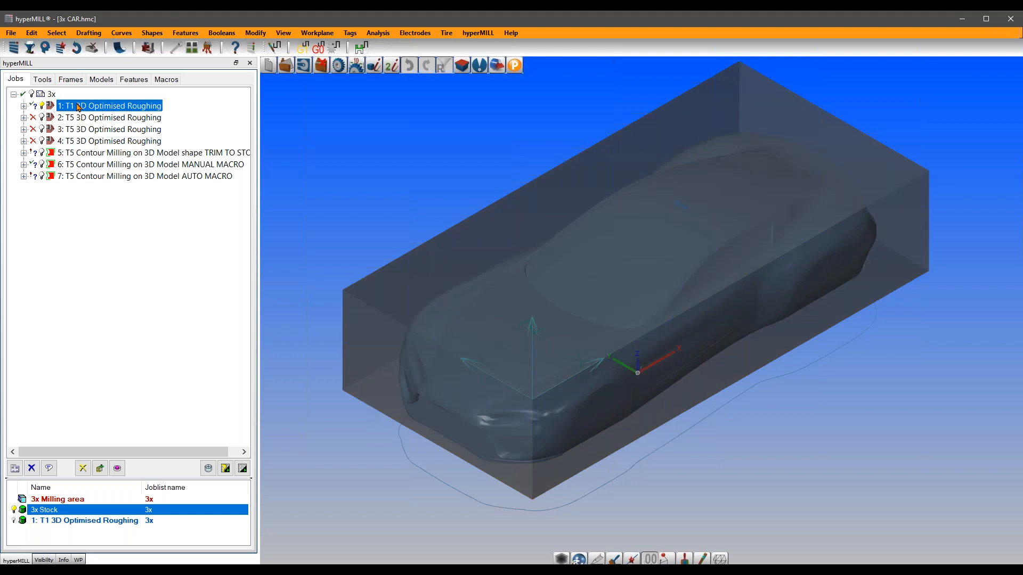
double_click(79, 107)
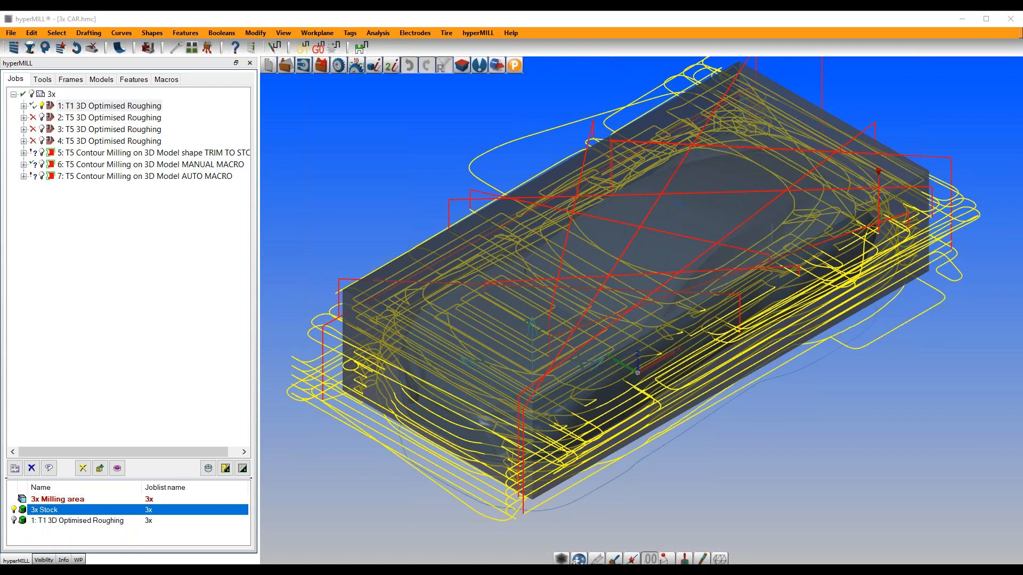
Step: Check the stock assigned to the roughing jobs and create a stock chain across jobs 1 to 4
left_click(137, 121)
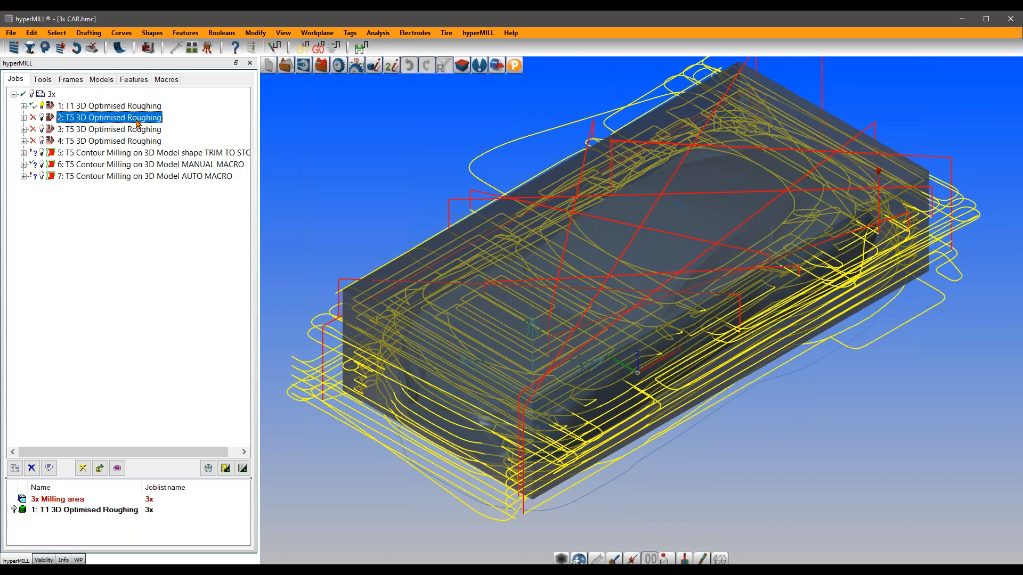
left_click(138, 131)
left_click(138, 142)
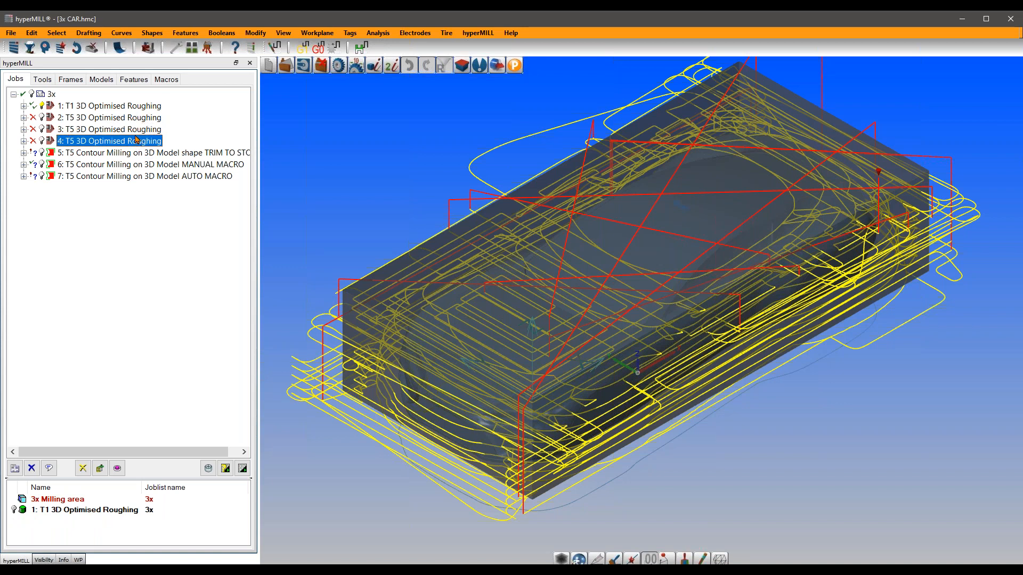
left_click(137, 118)
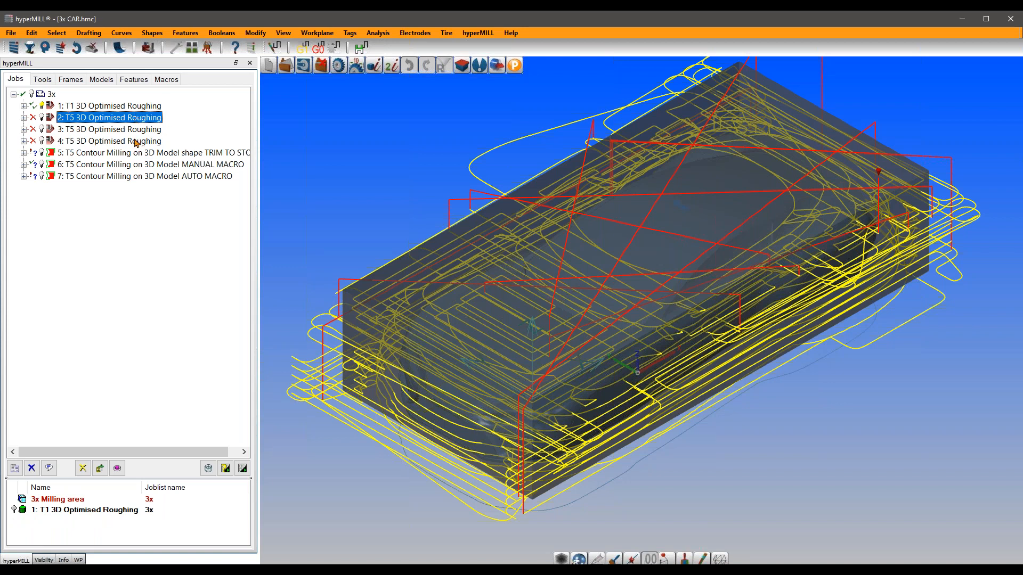
left_click(135, 109)
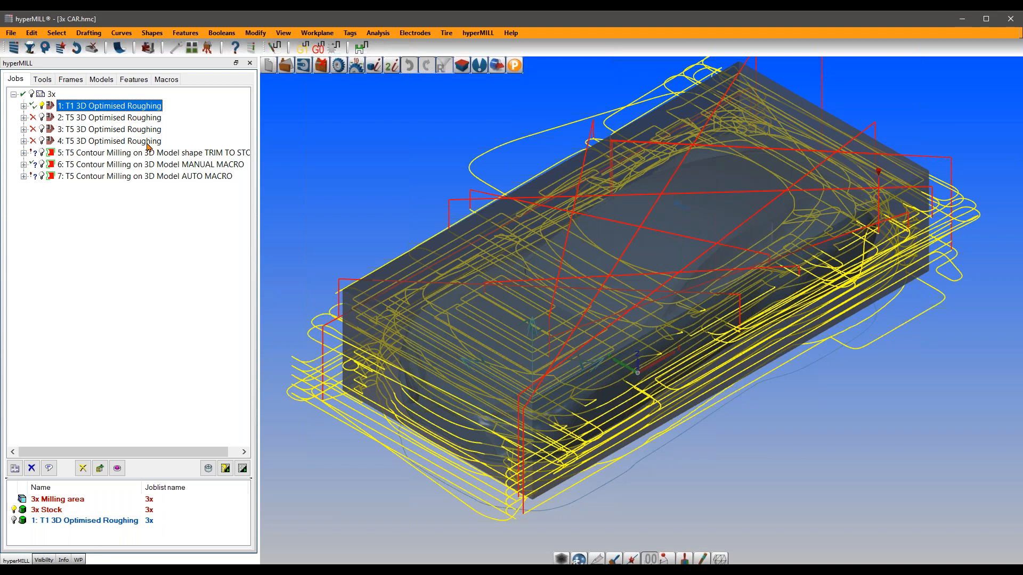
left_click(147, 143, "shift")
right_click(147, 133)
mouse_move(232, 247)
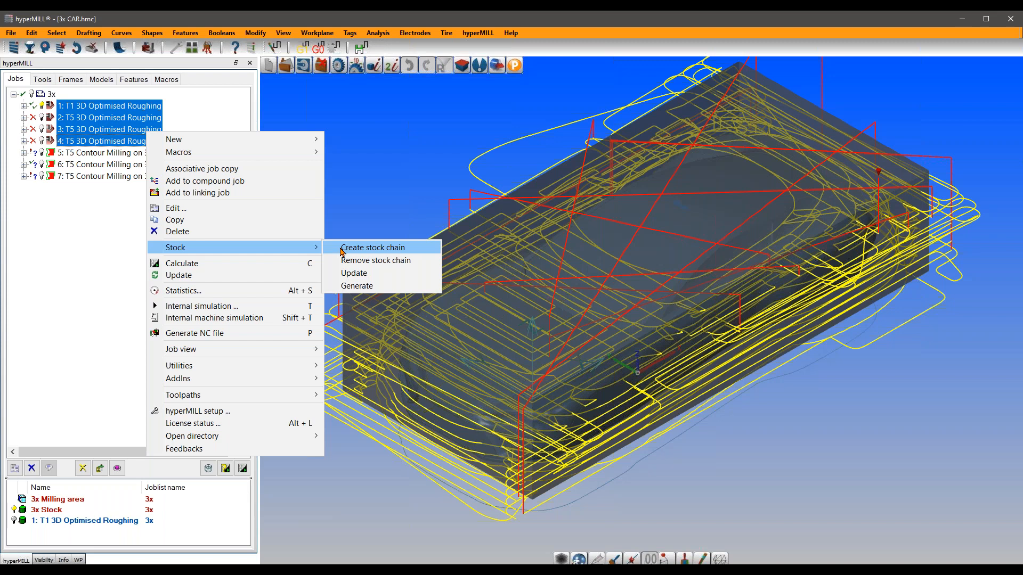
left_click(343, 248)
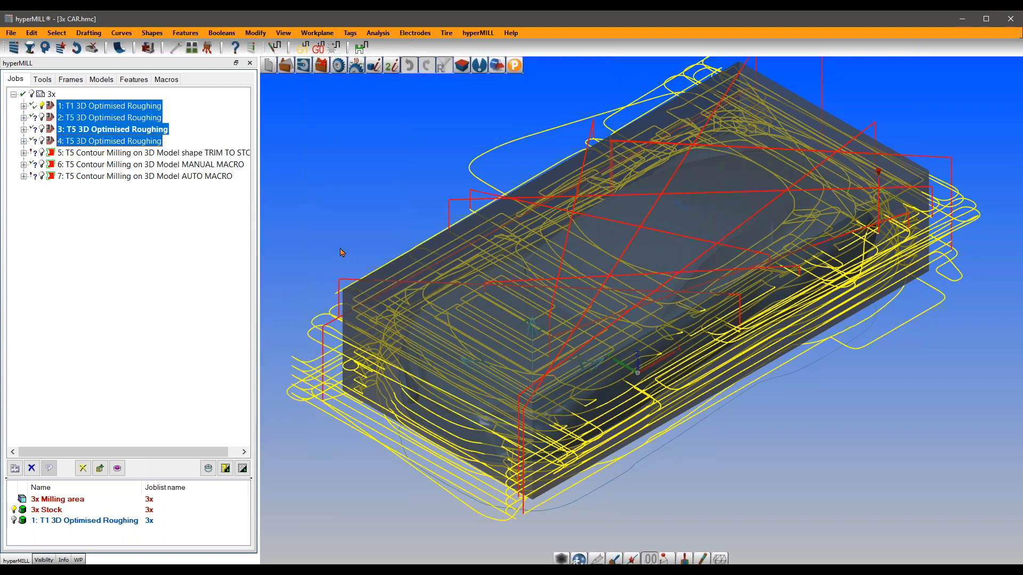
Step: Open and calculate job 2, T5 3D Optimised Roughing, and hide the toolpath of job 1
left_click(122, 118)
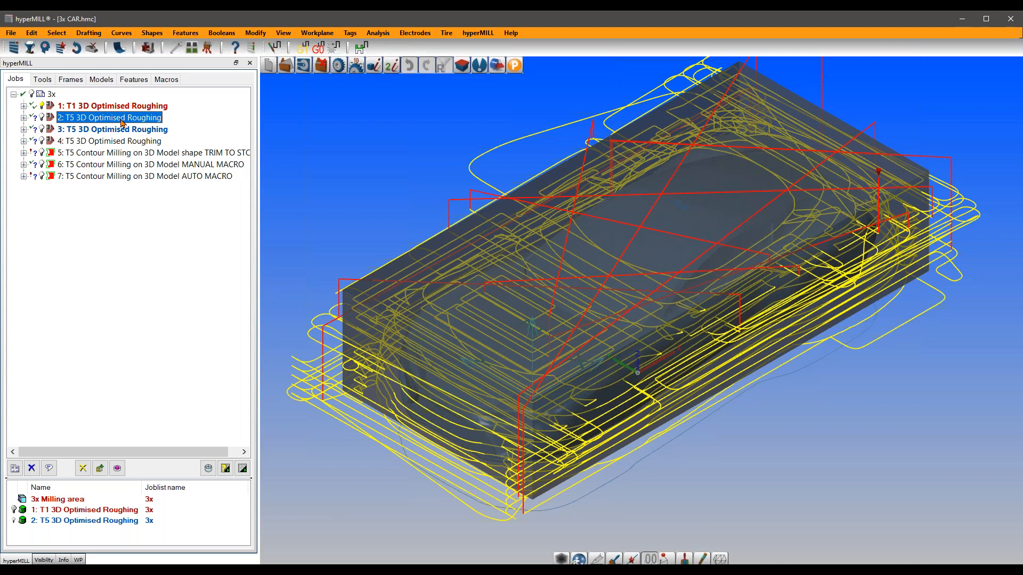
double_click(122, 119)
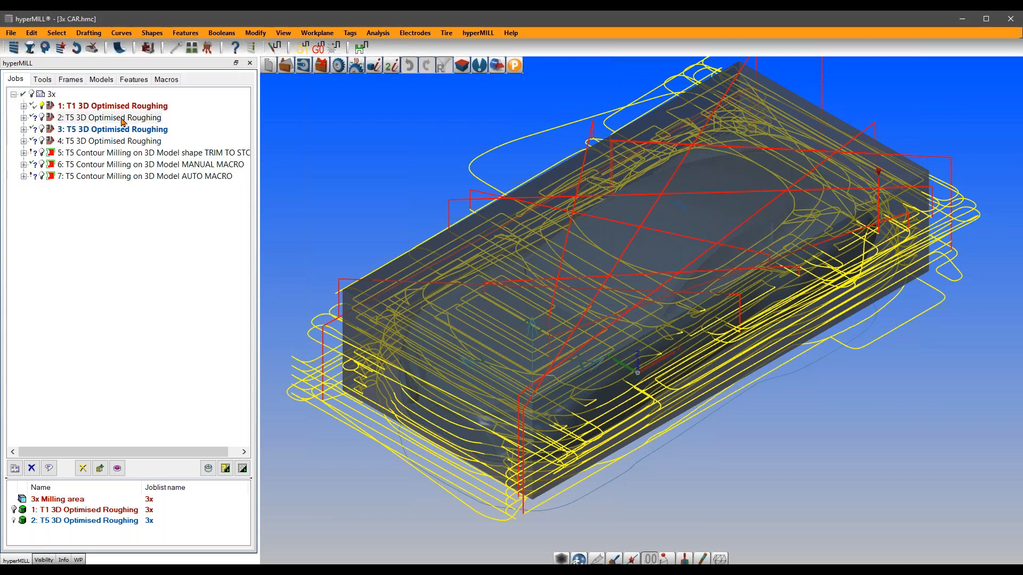
left_click(43, 107)
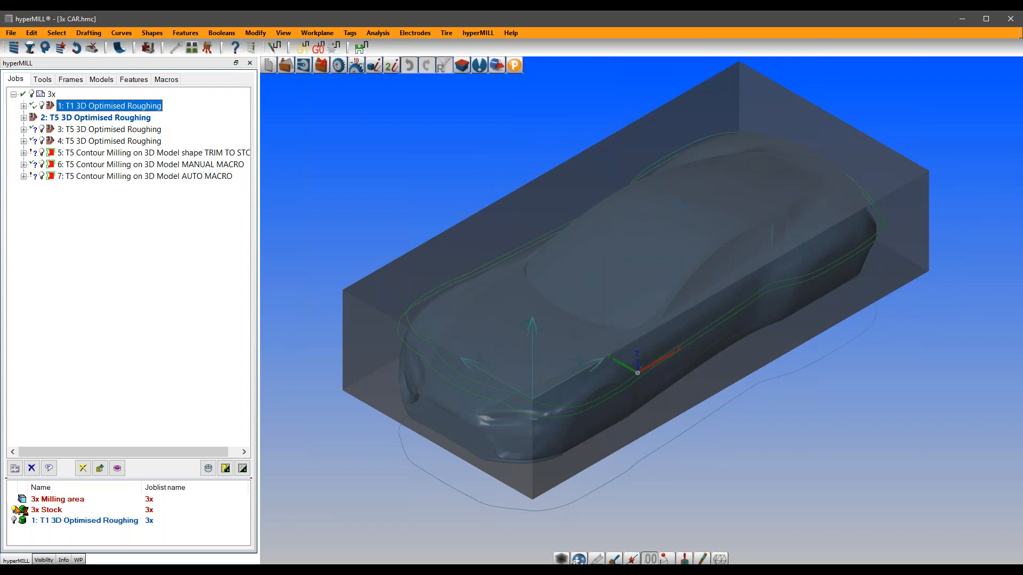
left_click(108, 117)
left_click(110, 129)
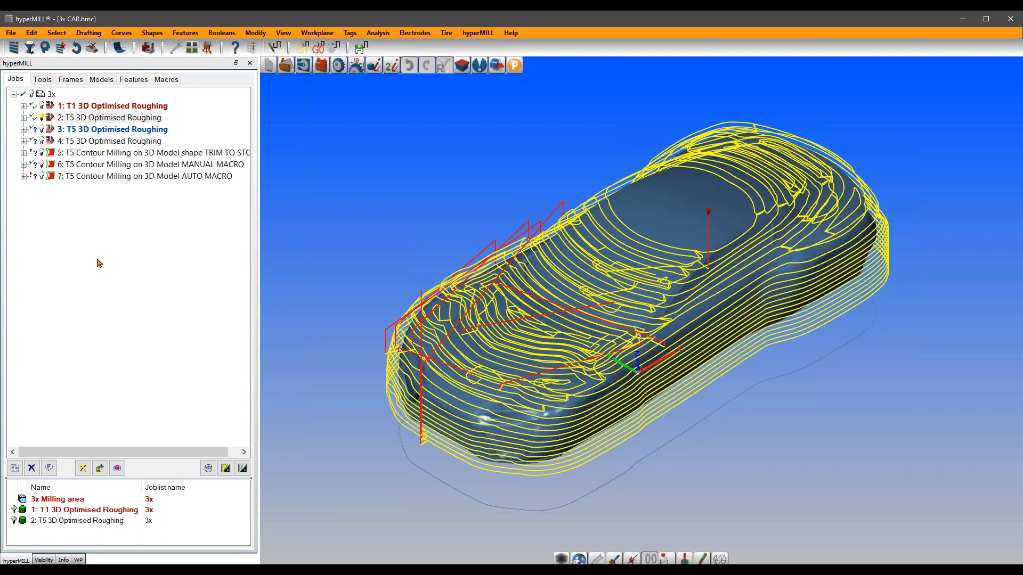
Step: Compare the resulting stock models of roughing jobs 1 and 2 on the car with the toolpaths hidden
left_click(15, 511)
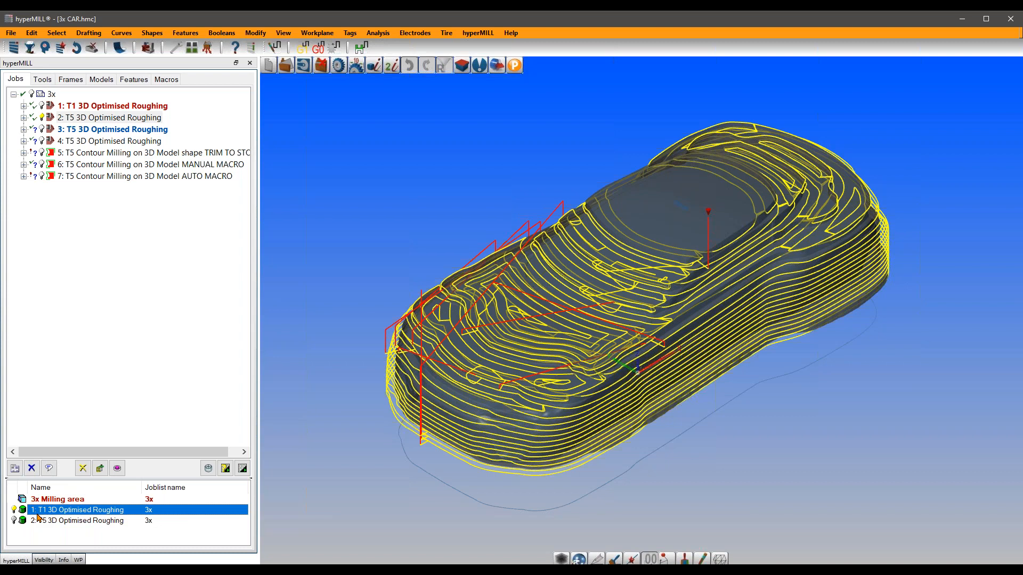
left_click(93, 50)
middle_click_drag(638, 372, 583, 349)
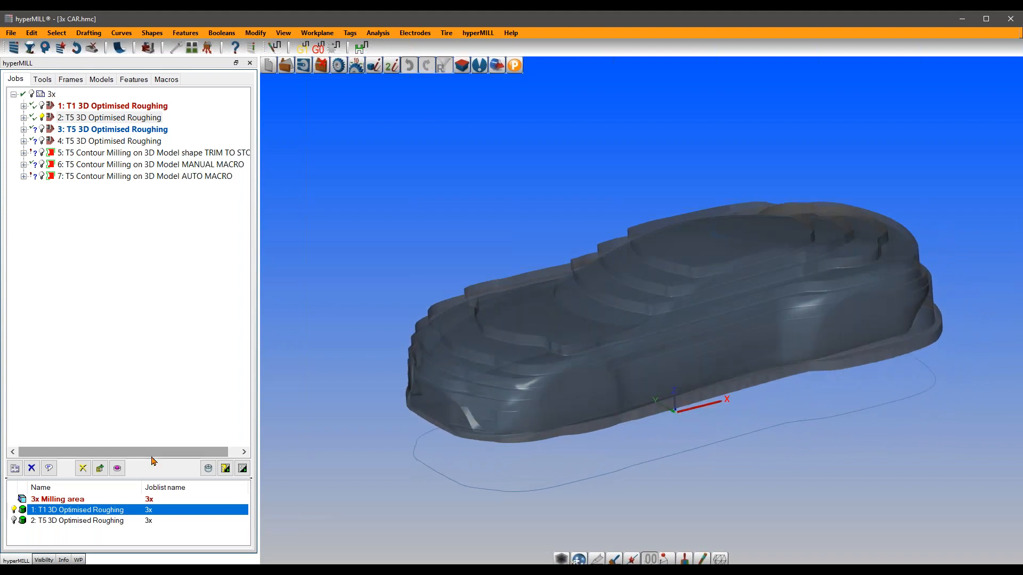
left_click(15, 521)
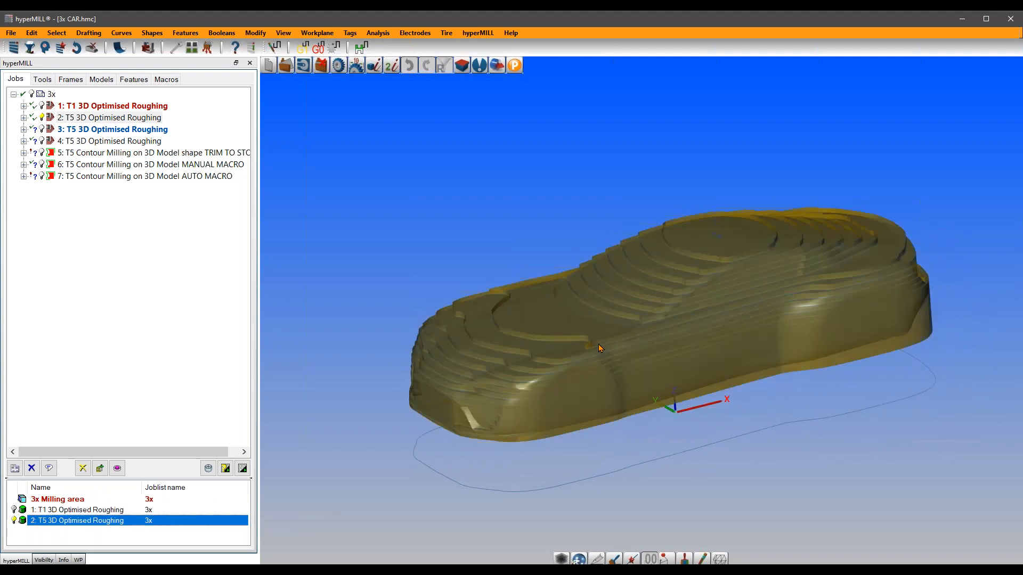
mouse_move(612, 356)
middle_mouse_down()
mouse_move(629, 383)
mouse_move(626, 359)
mouse_move(586, 353)
mouse_move(618, 354)
mouse_move(607, 357)
middle_mouse_up()
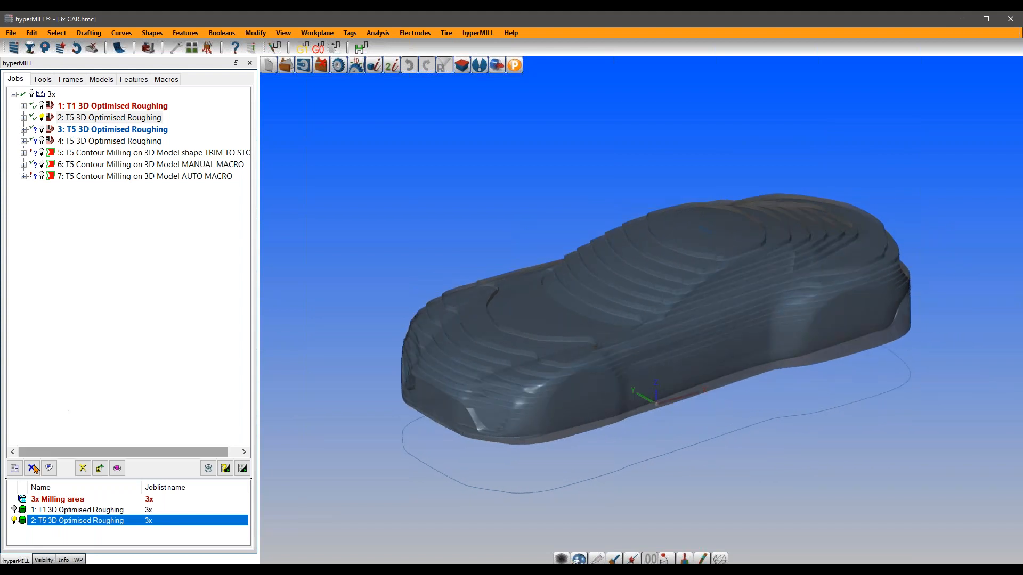
left_click(14, 520)
Step: Calculate the T5 3D Optimised Roughing jobs 3 and 4 and review the list of generated stock models
left_click(144, 132)
left_click(144, 139, "shift")
key("c")
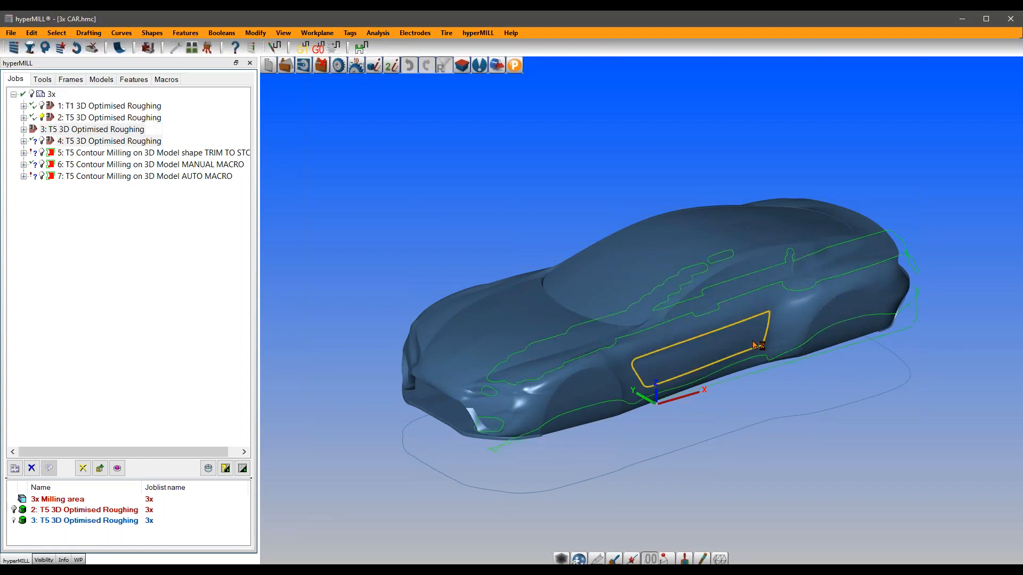
middle_click_drag(669, 418, 693, 421)
left_click(102, 79)
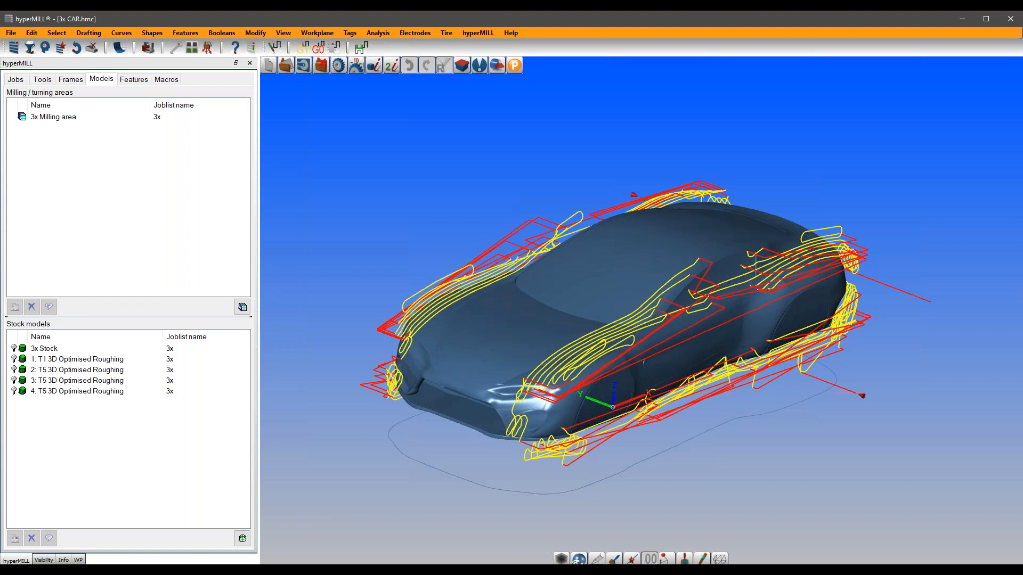
left_click(21, 80)
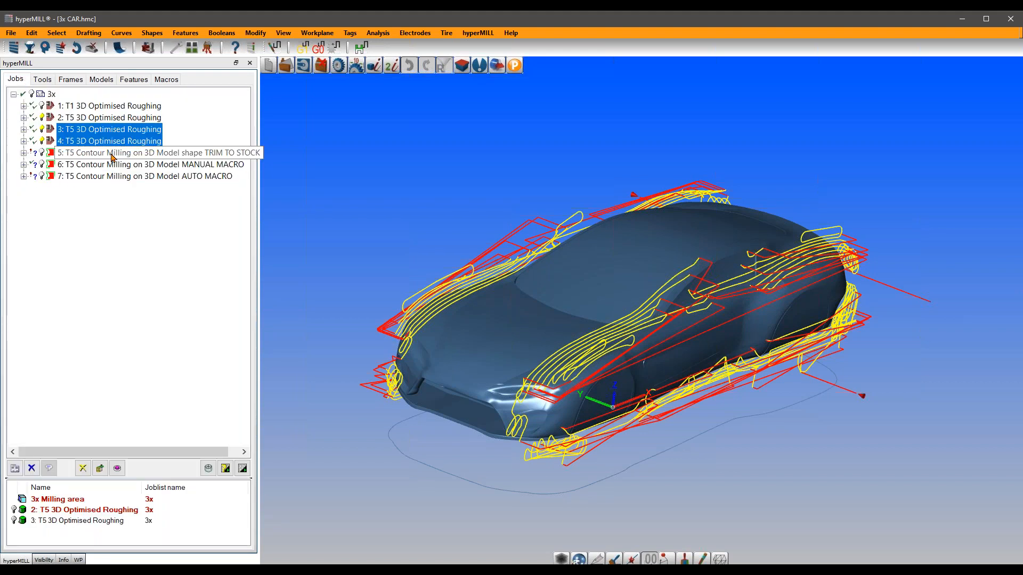
Step: Hide the roughing toolpaths and examine the toolpath of the TRIM TO STOCK contour milling job from above
left_click(111, 154)
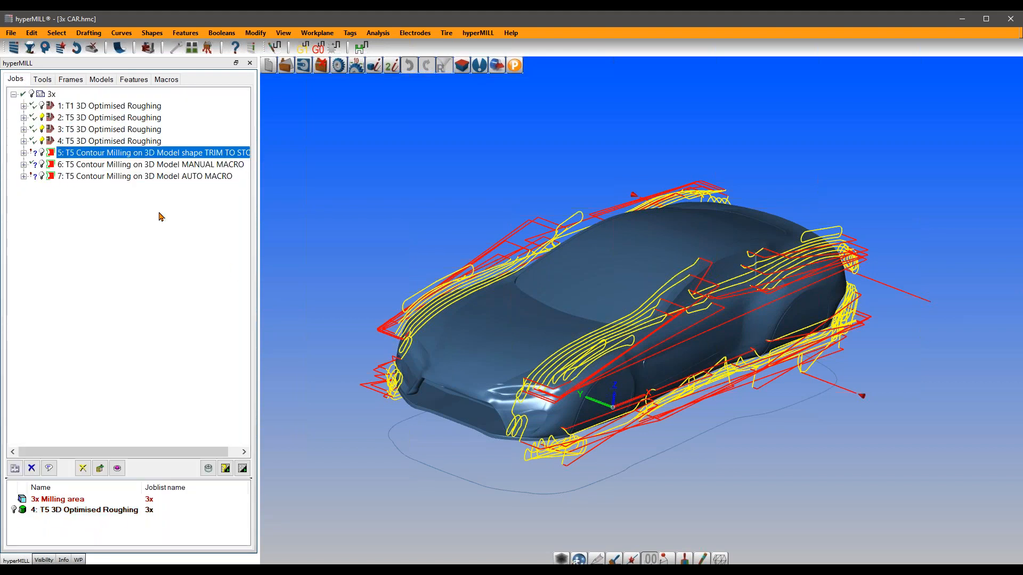
left_click(94, 52)
middle_click_drag(494, 264, 521, 370)
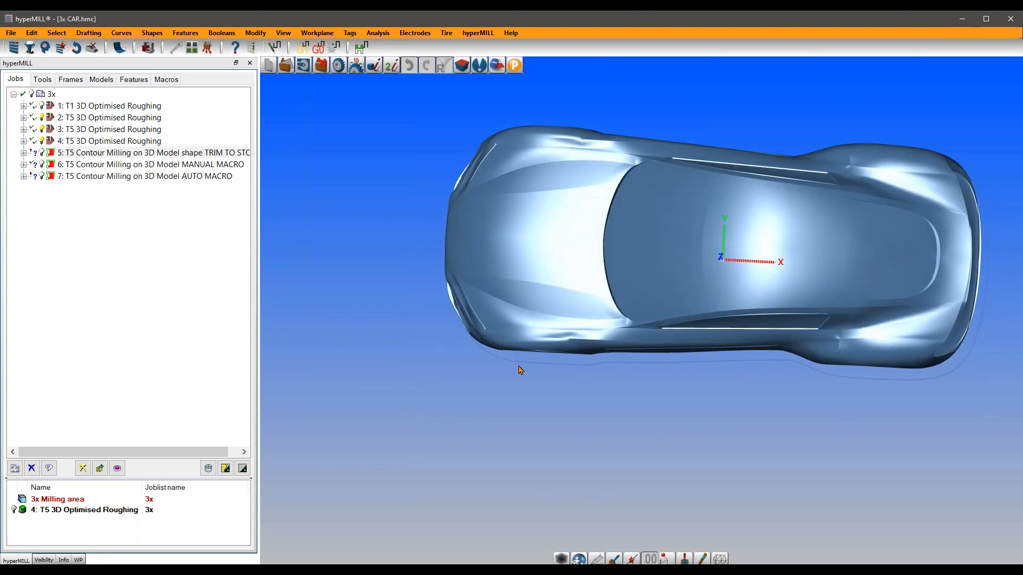
scroll(422, 292, "down", 3)
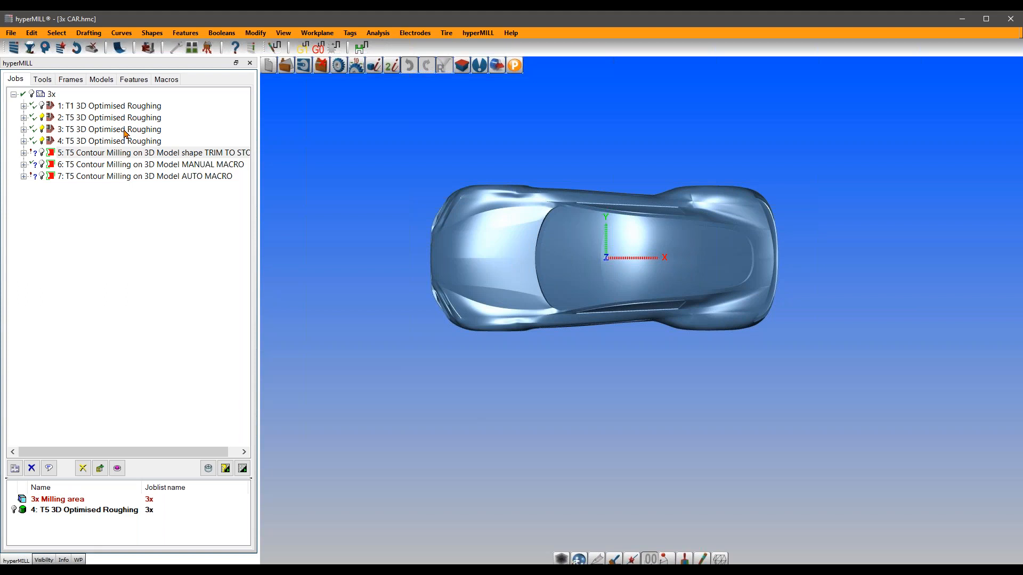
left_click(42, 154)
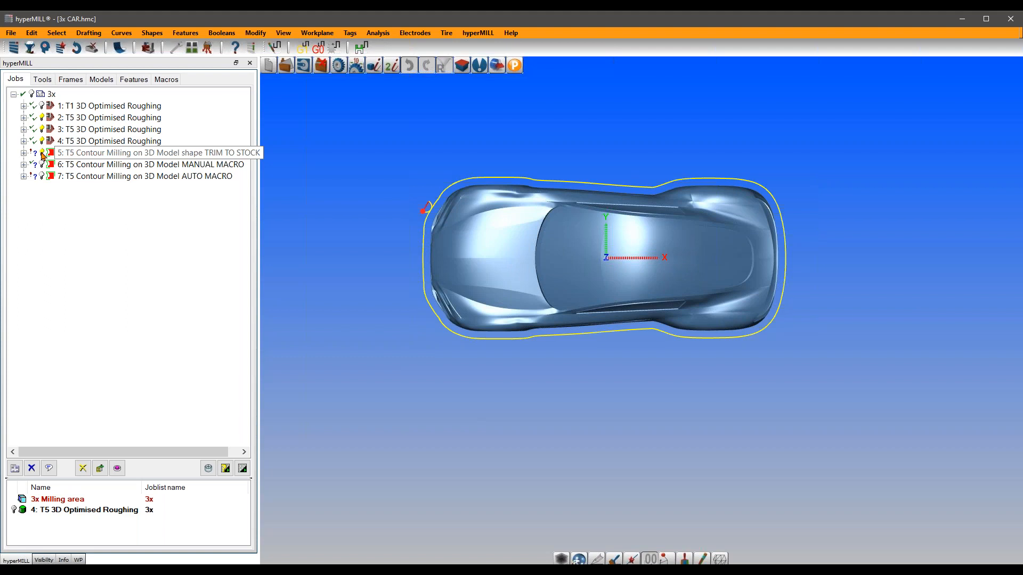
middle_click_drag(479, 337, 499, 344)
middle_click_drag(499, 358, 459, 342)
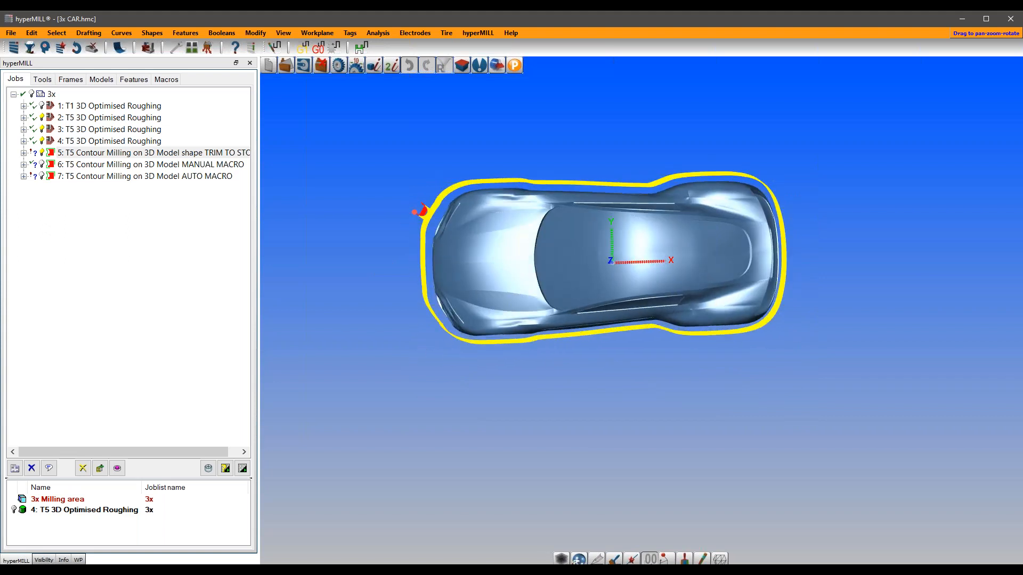
Step: Display the 3x Stock model and compare its outline with the contour milling toolpath in plan view
left_click(102, 79)
left_click(15, 348)
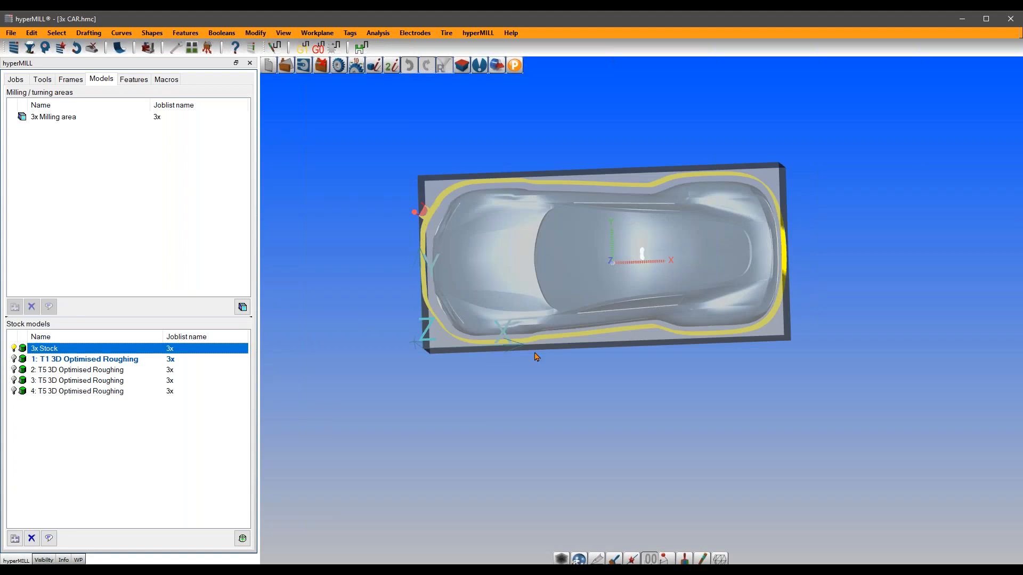
mouse_move(534, 377)
middle_mouse_down()
mouse_move(534, 364)
mouse_move(478, 341)
mouse_move(481, 302)
mouse_move(538, 306)
mouse_move(548, 322)
mouse_move(550, 346)
mouse_move(530, 283)
mouse_move(485, 315)
mouse_move(477, 337)
mouse_move(450, 196)
middle_mouse_up()
scroll(426, 226, "up", 3)
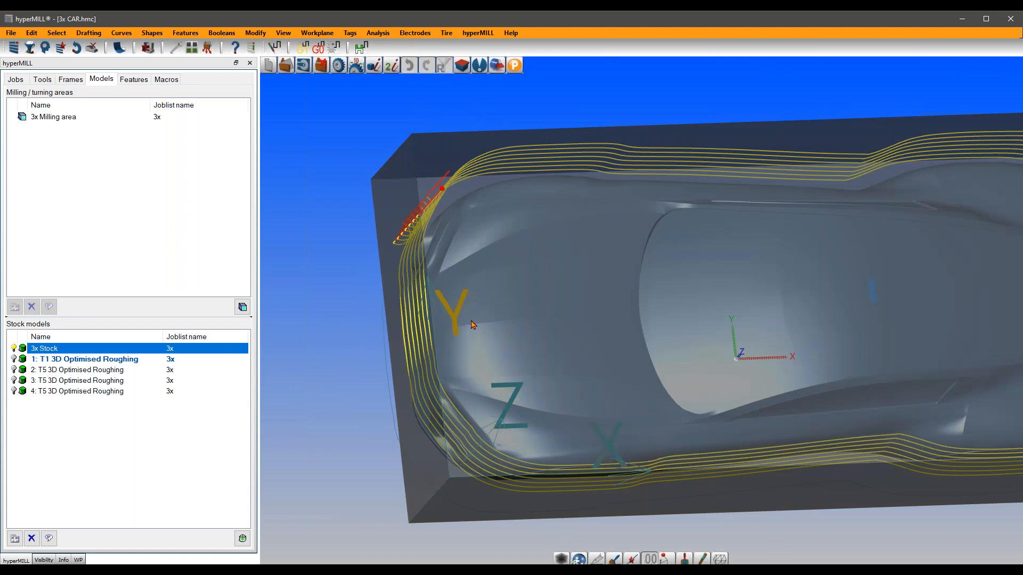
middle_click_drag(472, 324, 475, 375)
scroll(441, 201, "down", 2)
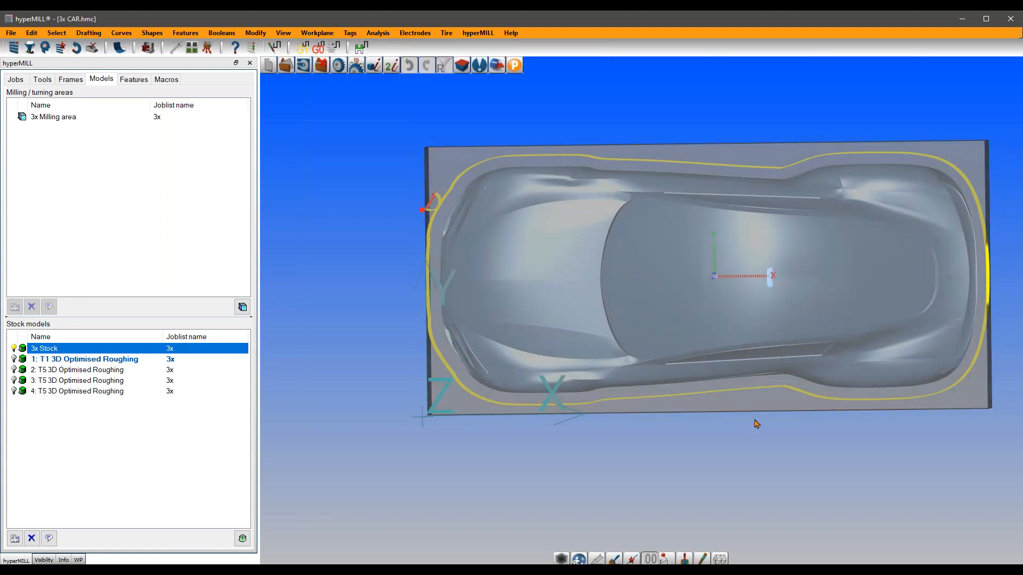
key("z")
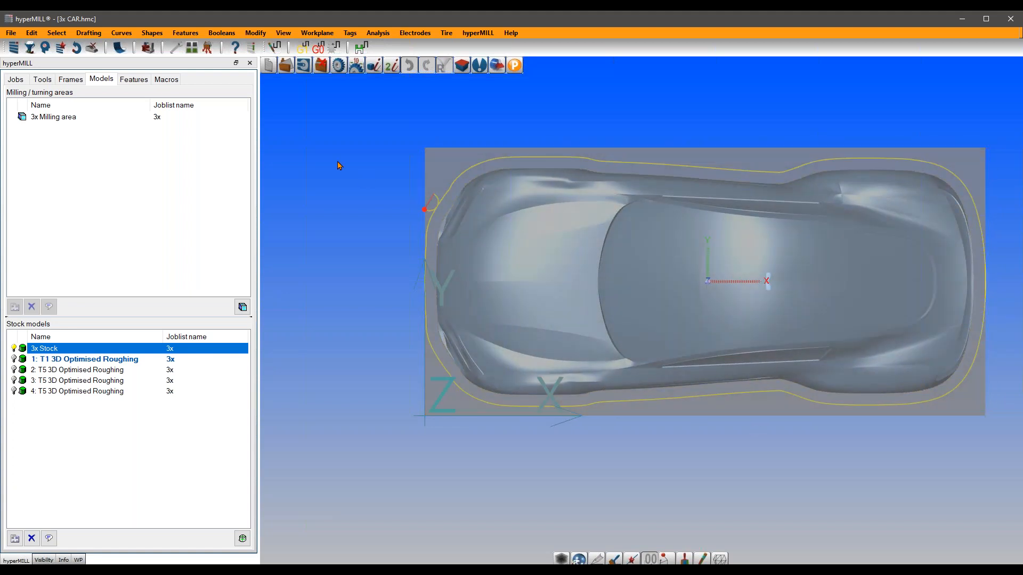
Step: Open the TRIM TO STOCK contour milling job, set its total infeed to 50 and move the dialog clear of the model
left_click(16, 80)
double_click(137, 154)
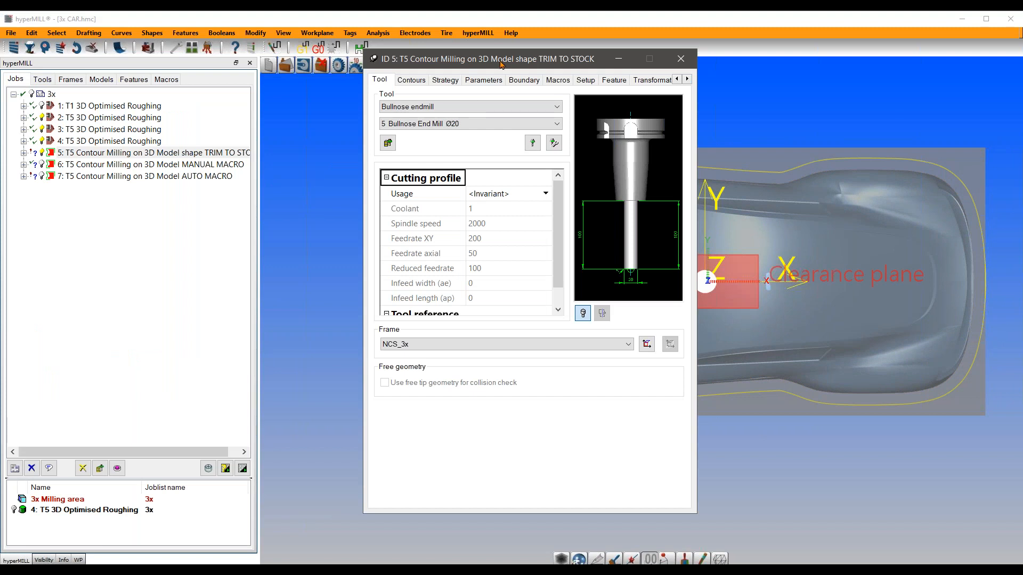
left_click(483, 80)
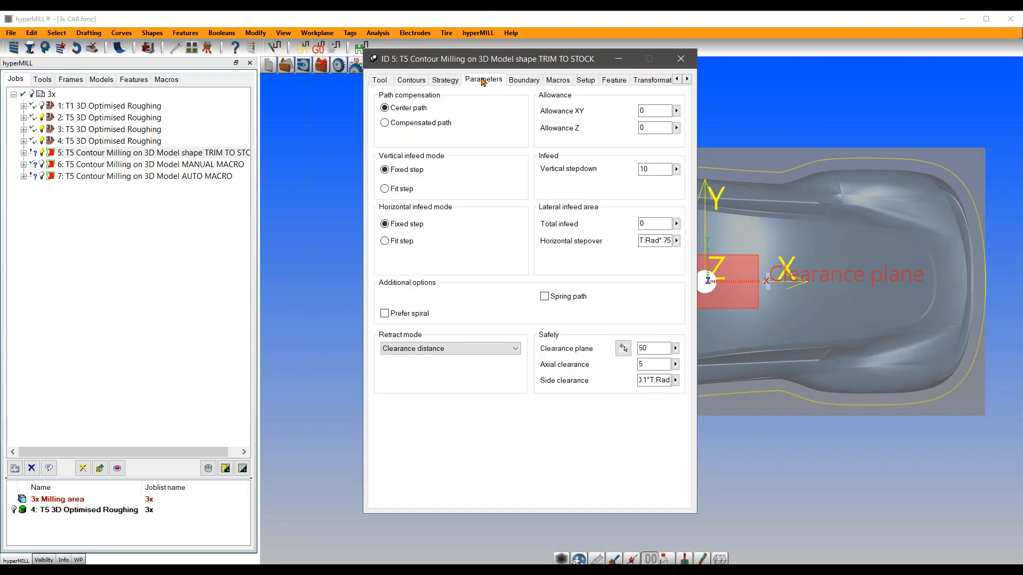
double_click(646, 224)
right_click(446, 60)
left_click(468, 67)
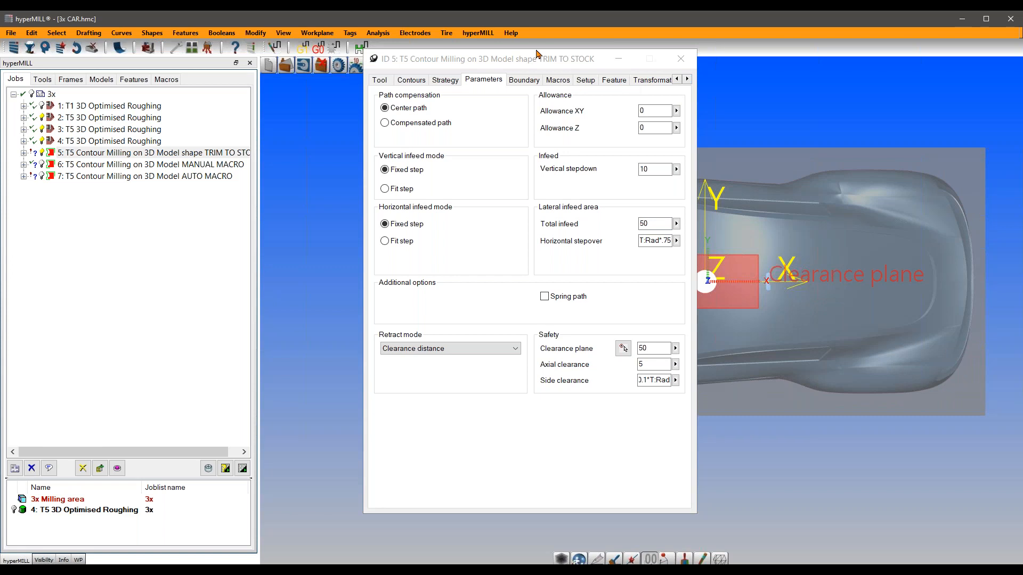
left_click_drag(537, 65, 278, 72)
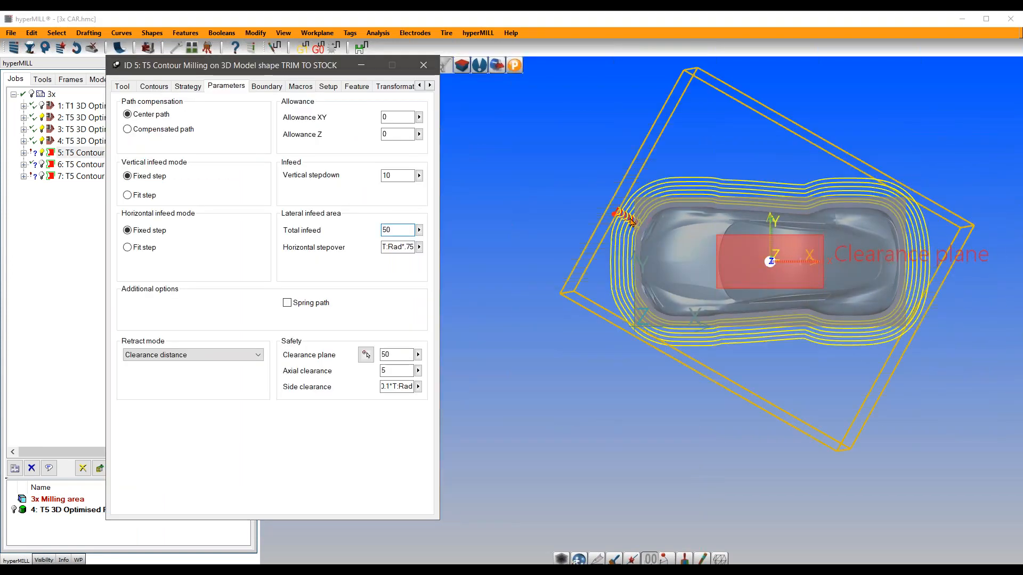
Step: Enable Trim to Stock in the TRIM TO STOCK contour milling job, check its stock setup and calculate the toolpath
scroll(674, 241, "up", 4)
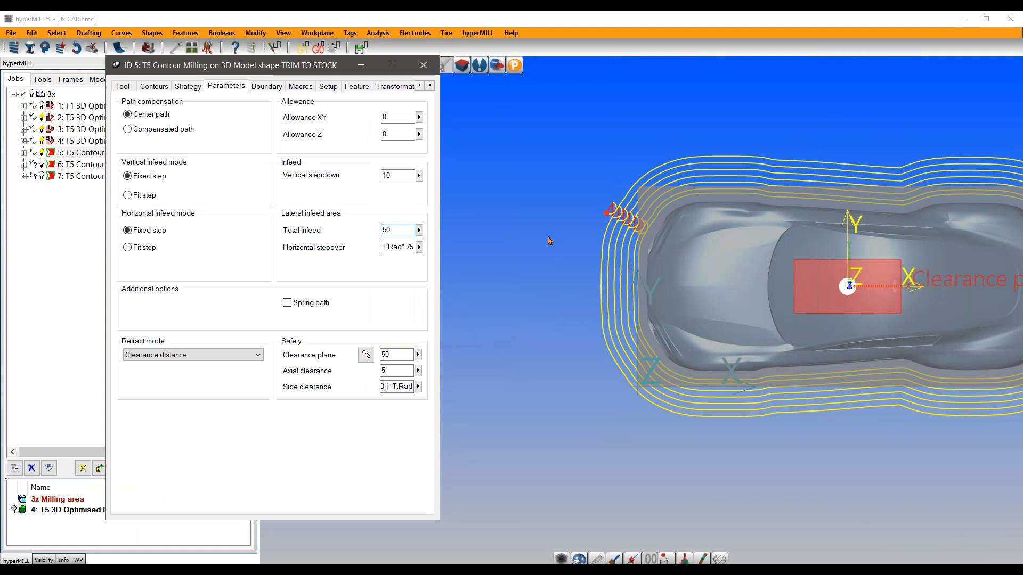
scroll(544, 261, "down", 2)
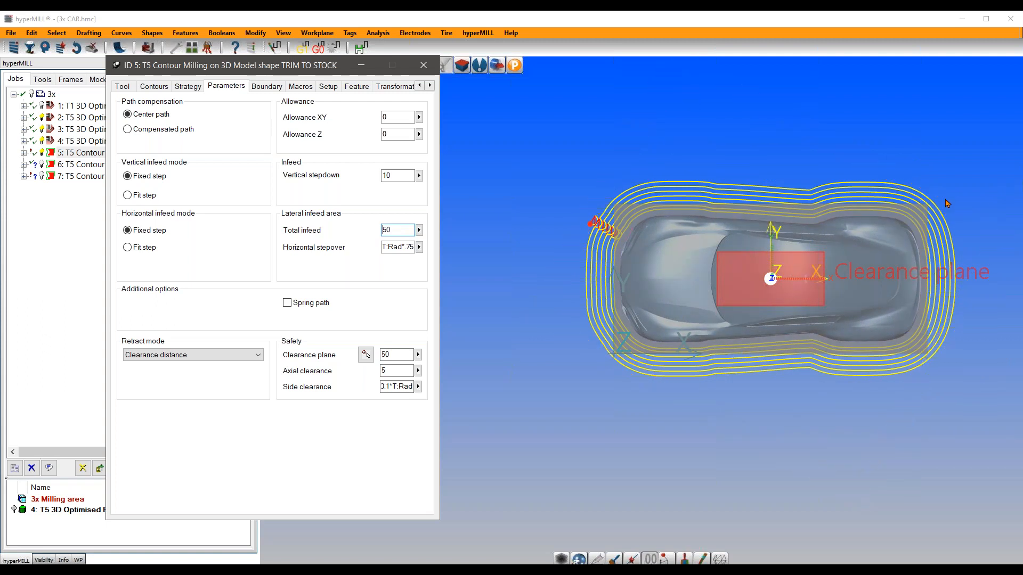
middle_click_drag(909, 460, 927, 428)
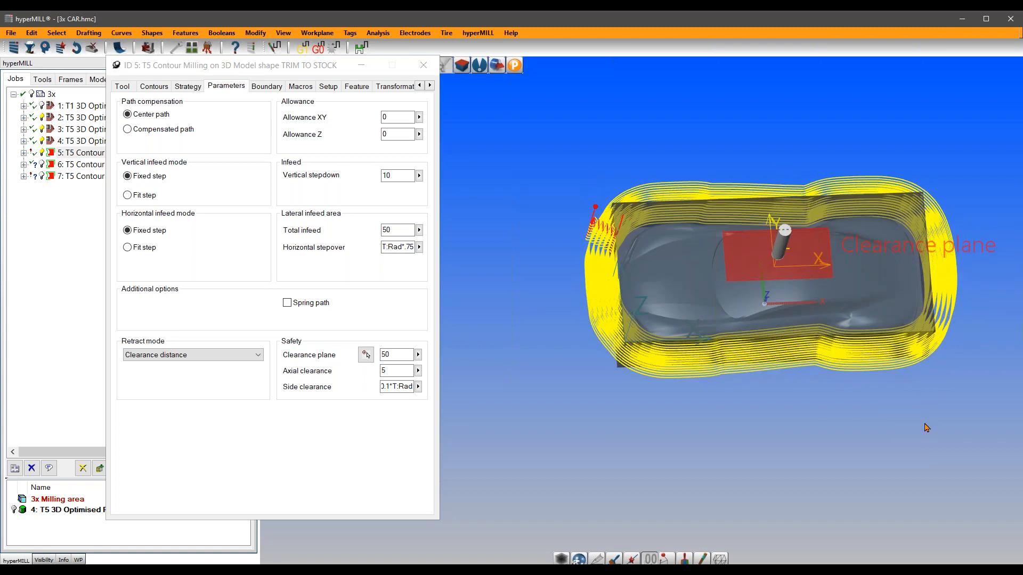
key("t")
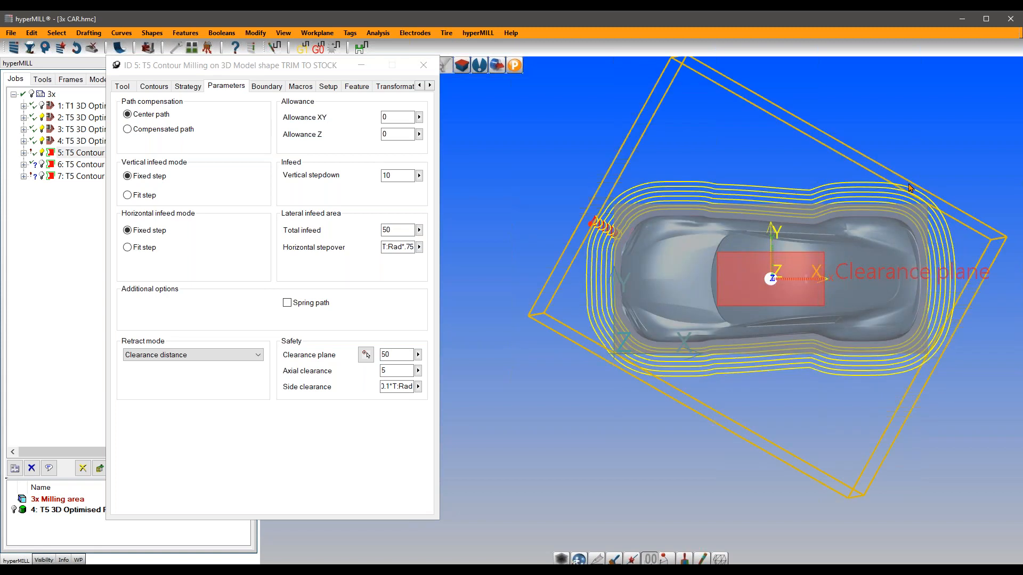
left_click(268, 87)
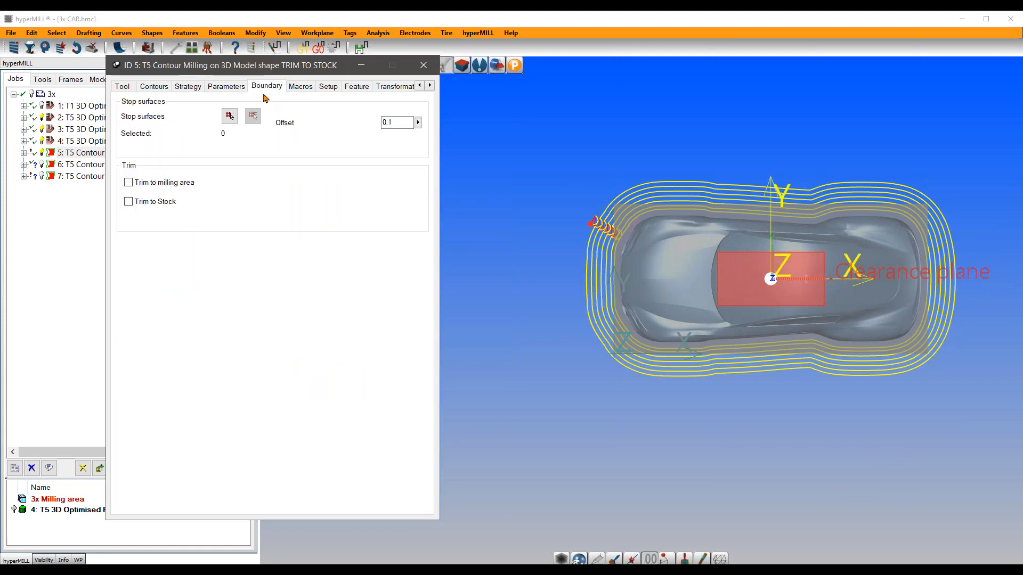
left_click(160, 202)
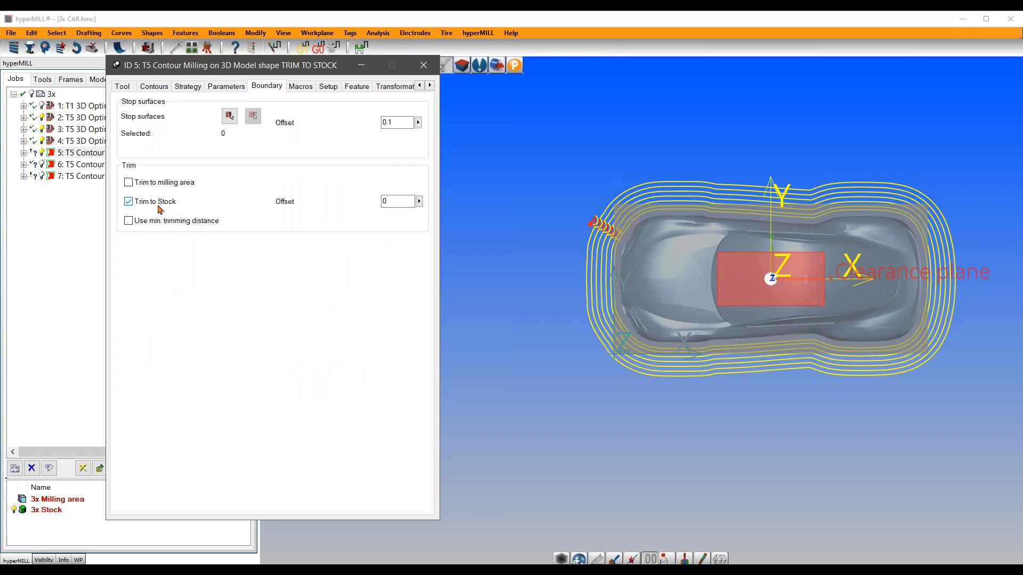
left_click(328, 87)
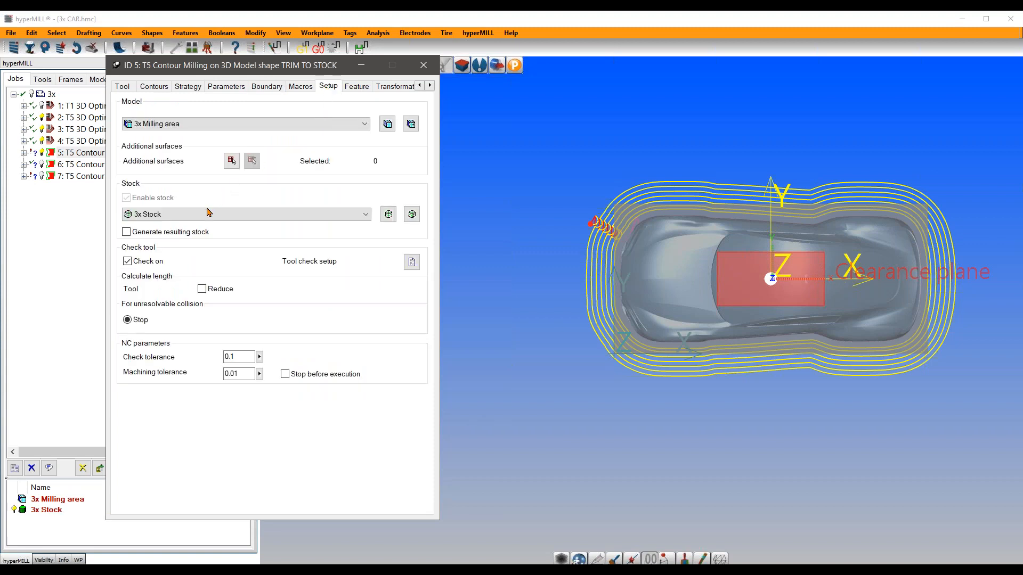
right_click(205, 68)
left_click(219, 76)
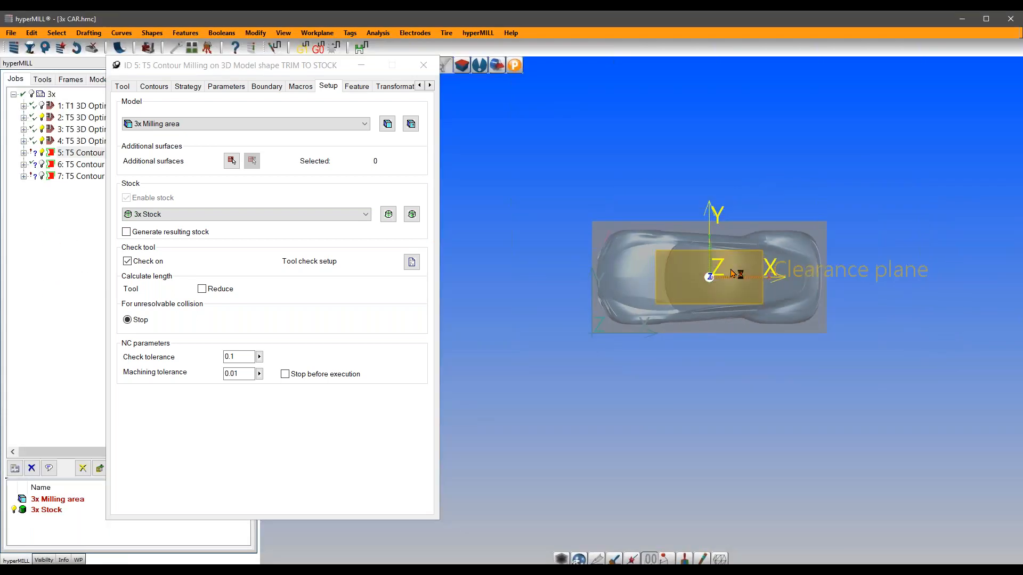
Step: Examine the trimmed contour milling toolpath around the car in angled and plan views, closing the job dialog
scroll(733, 273, "up", 2)
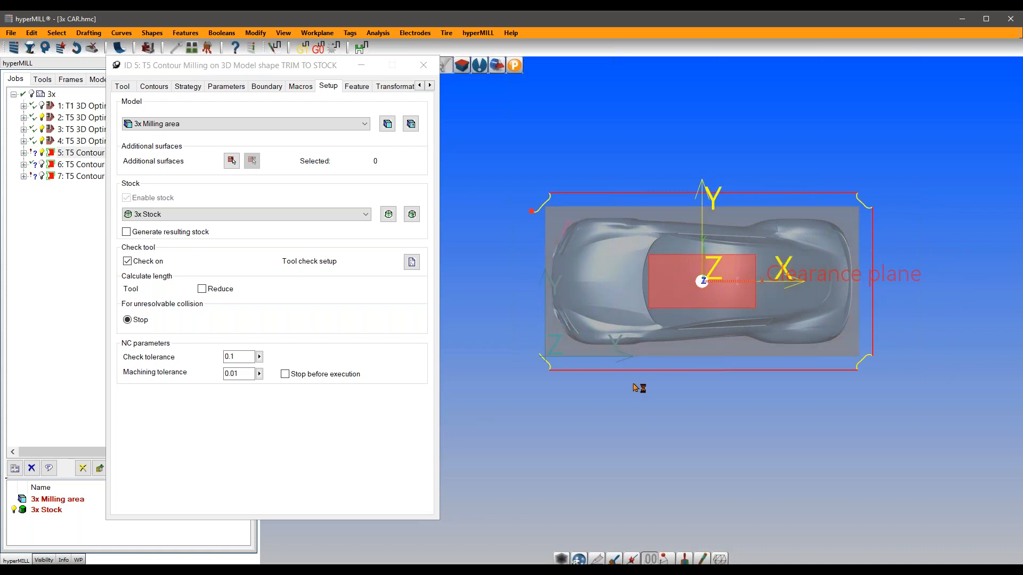
middle_click_drag(644, 420, 548, 484)
right_click(248, 72)
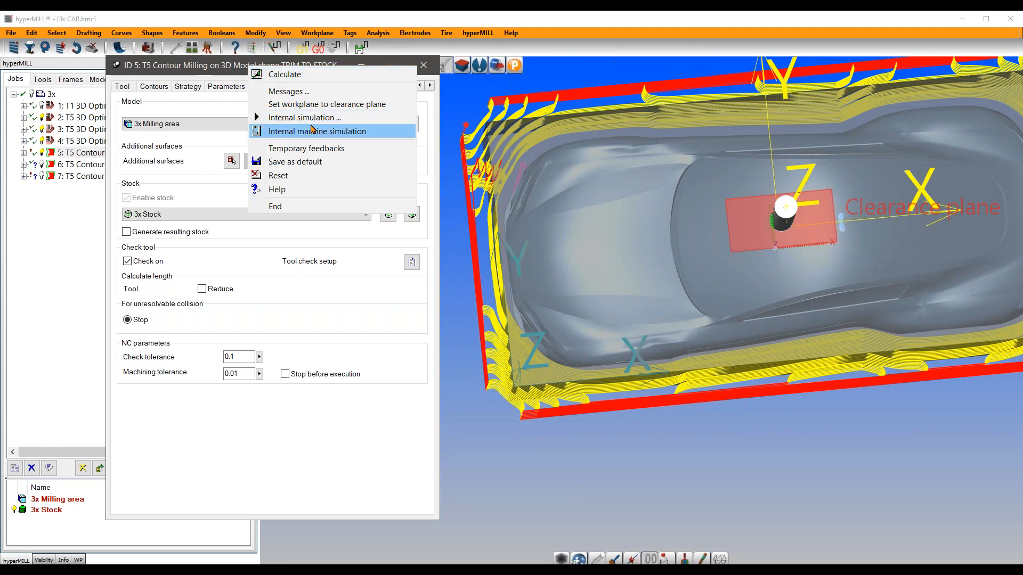
left_click(392, 296)
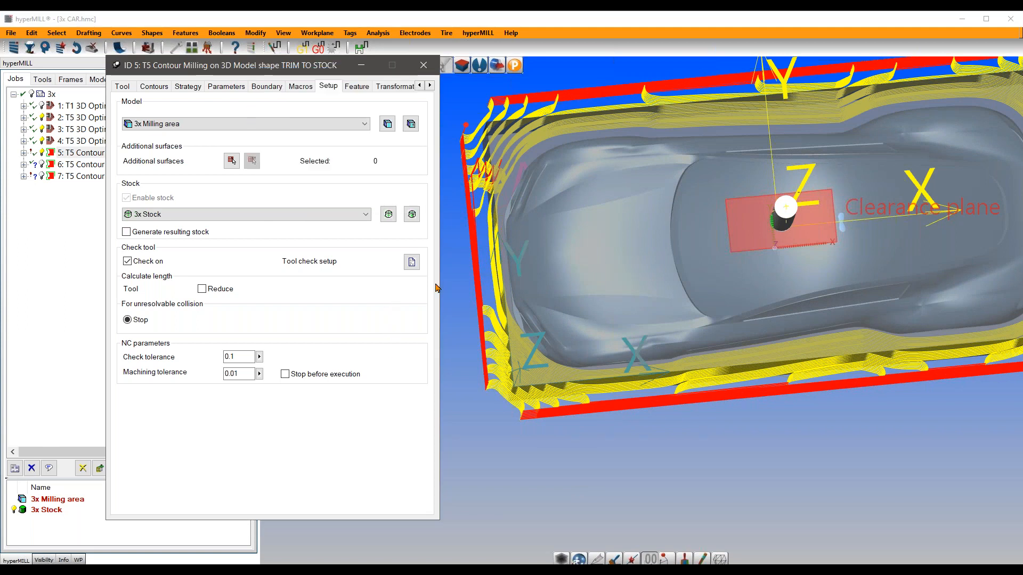
middle_click_drag(681, 312, 697, 289)
left_click(423, 63)
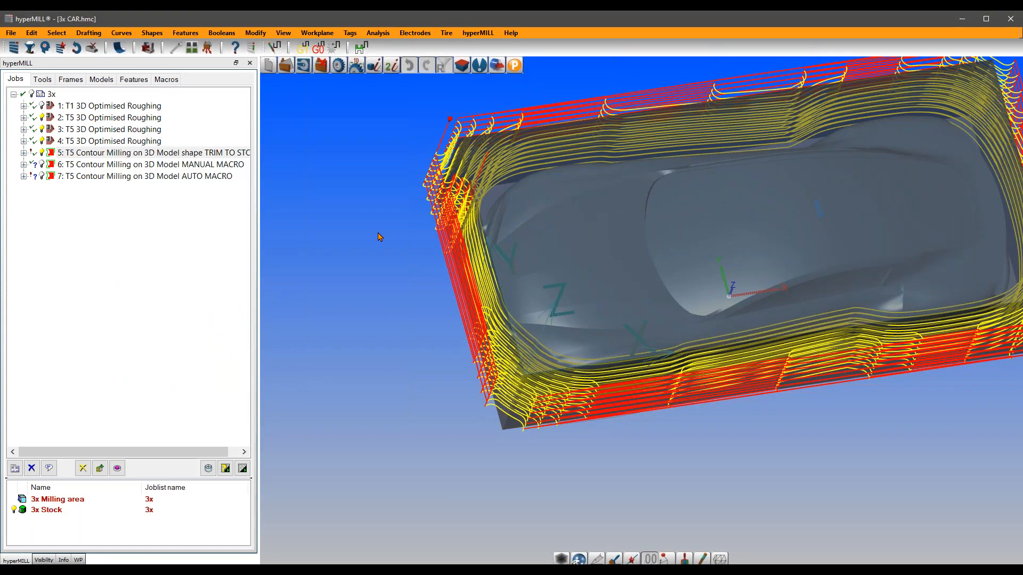
key("t")
scroll(363, 223, "down", 5)
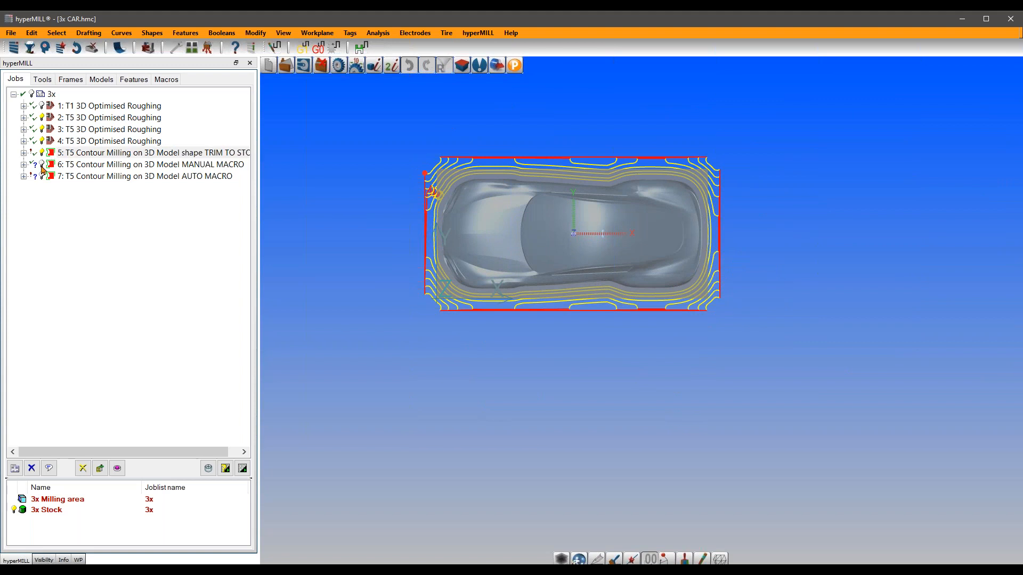
scroll(469, 330, "up", 5)
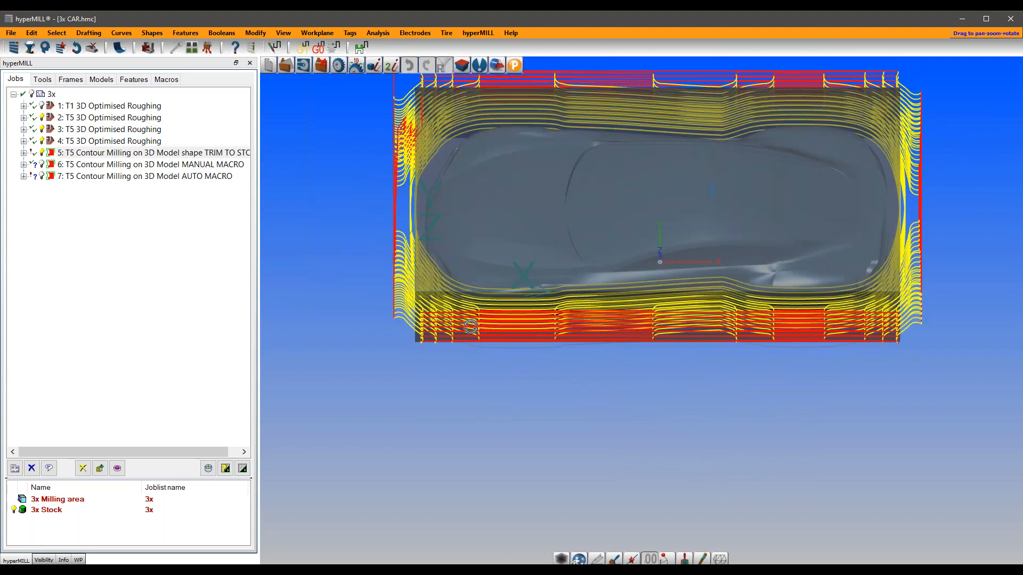
Step: Display the MANUAL MACRO contour milling toolpath in place of the TRIM TO STOCK one and hide the 3x Stock model
left_click(43, 169)
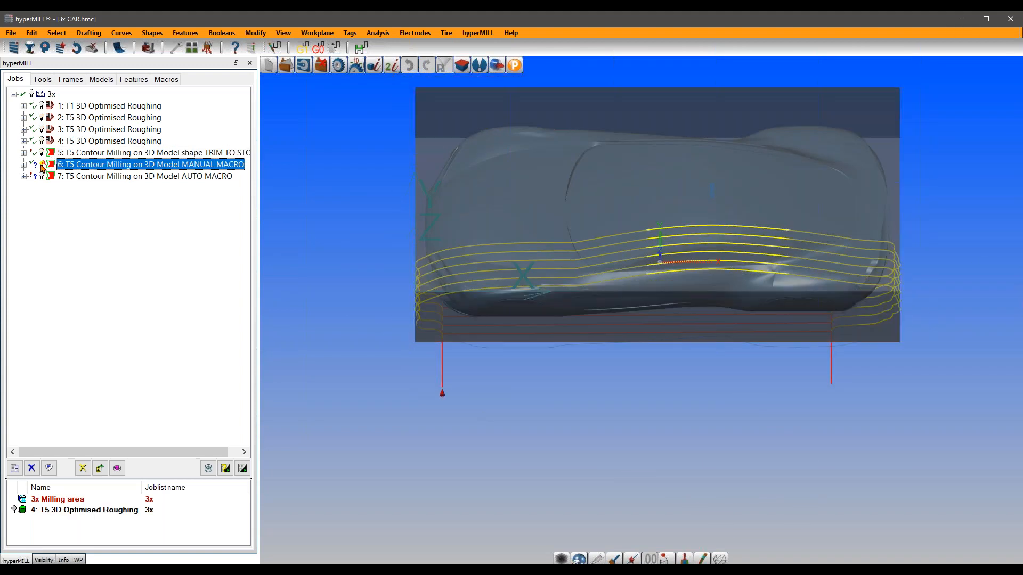
left_click(100, 80)
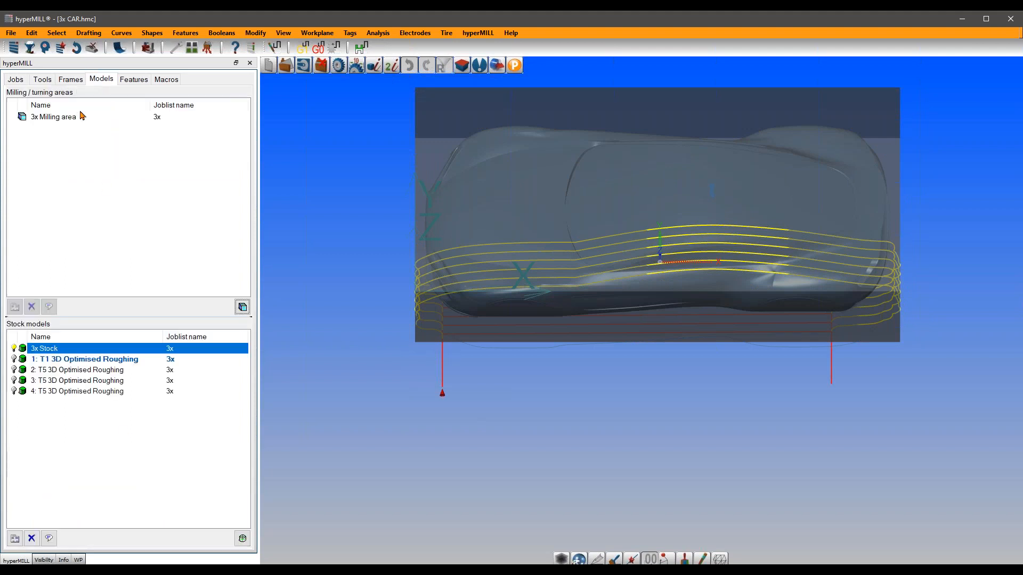
left_click(14, 349)
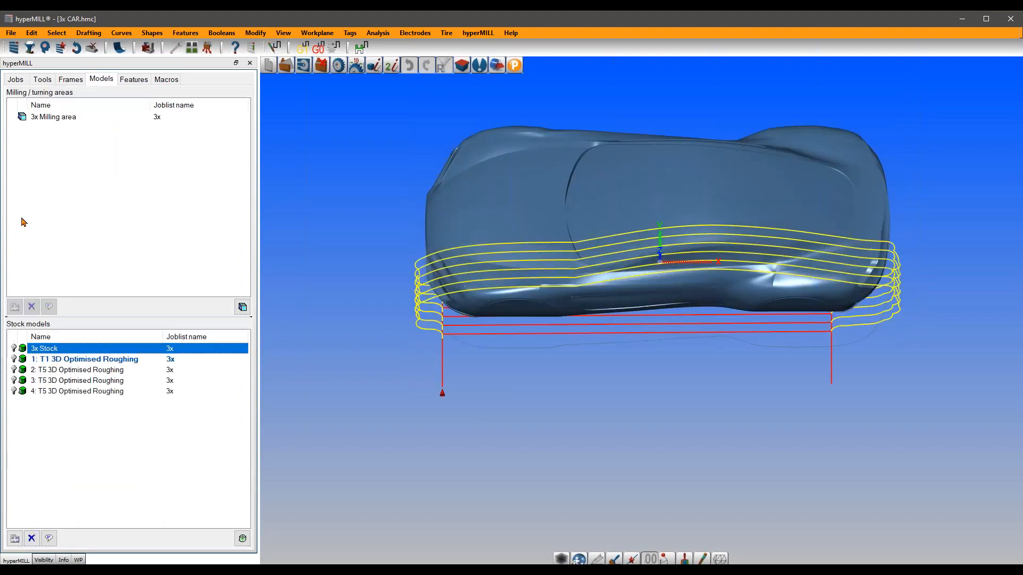
left_click(40, 81)
left_click(15, 79)
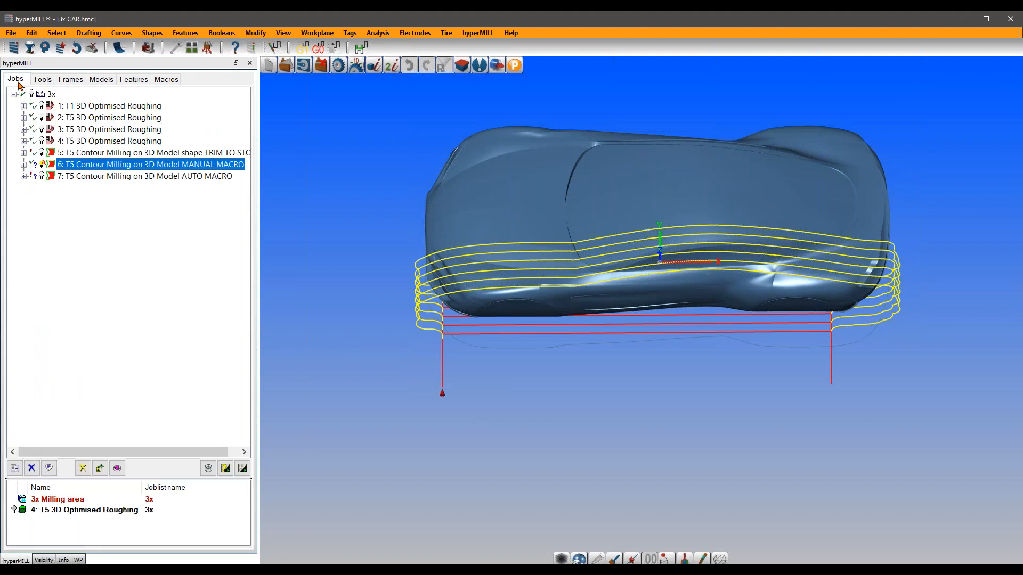
Step: Open the MANUAL MACRO contour milling job, check its manual quarter-circle approach and retract macros, and calculate it
middle_click_drag(419, 284, 580, 317)
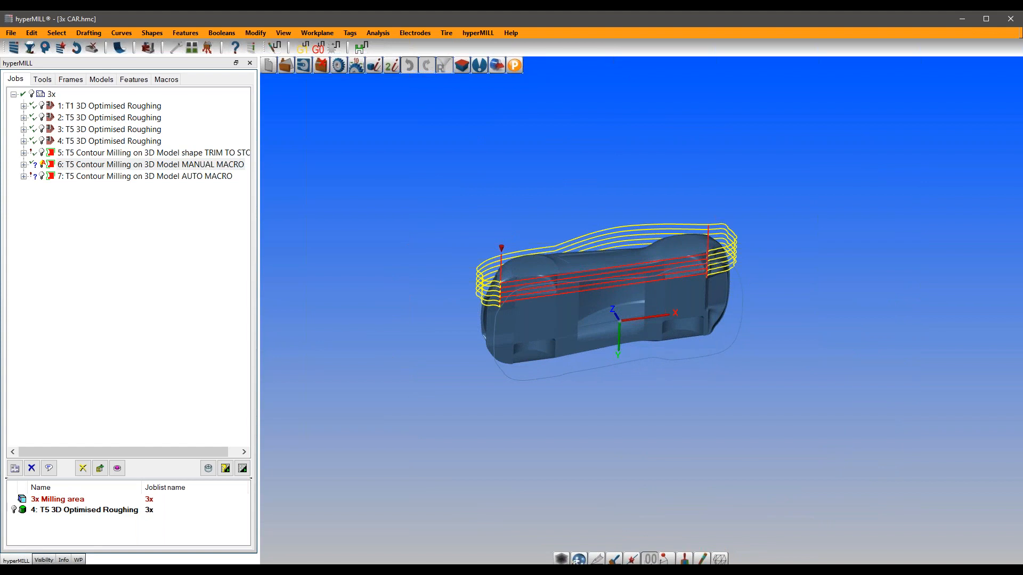
scroll(516, 334, "up", 8)
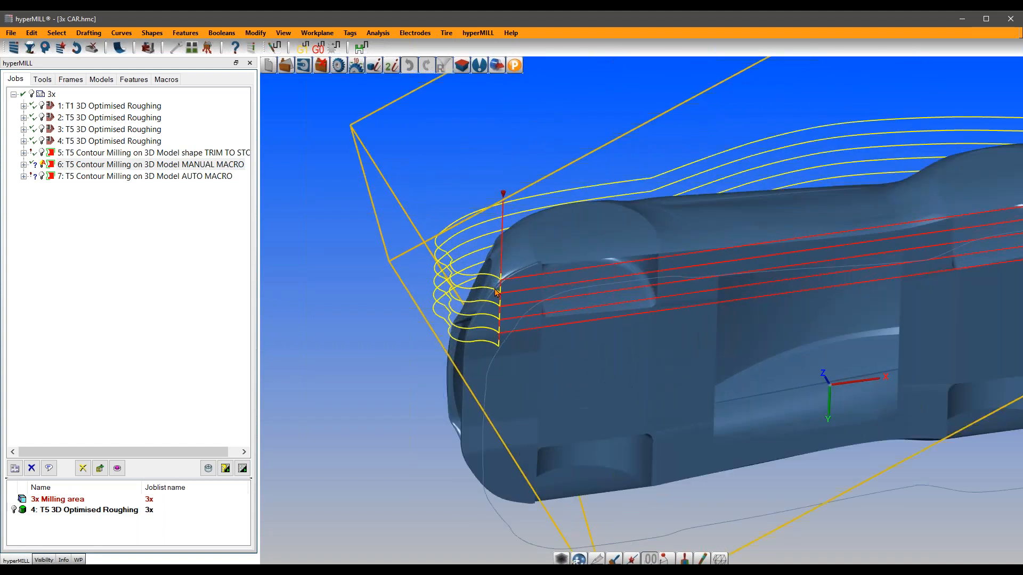
middle_click_drag(516, 334, 573, 318)
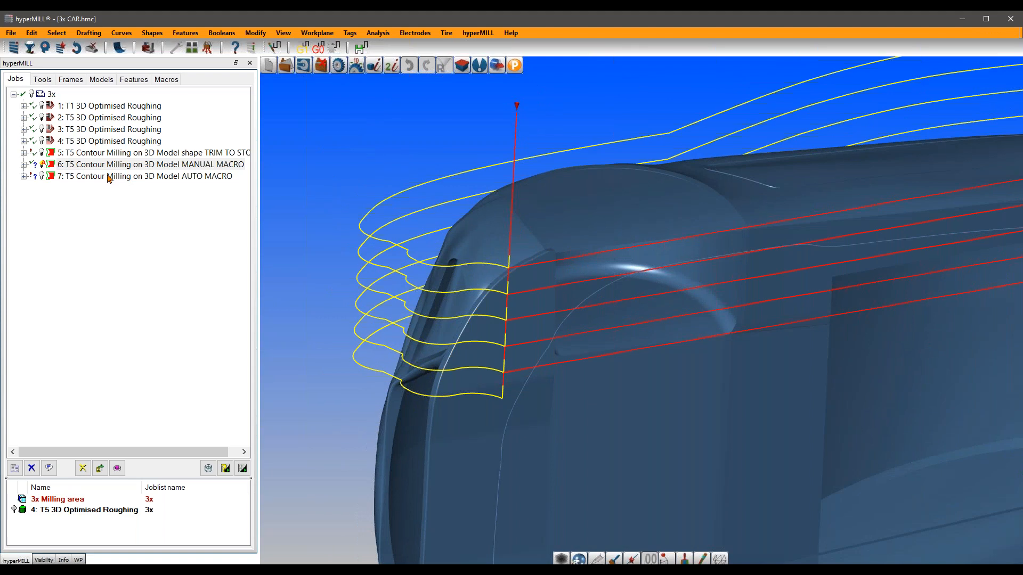
left_click(97, 172)
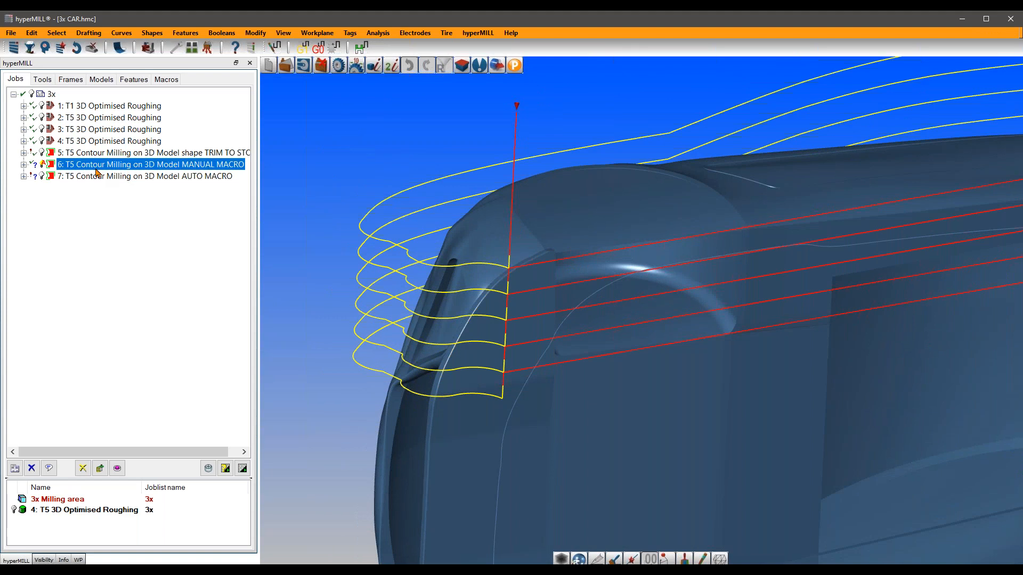
double_click(63, 168)
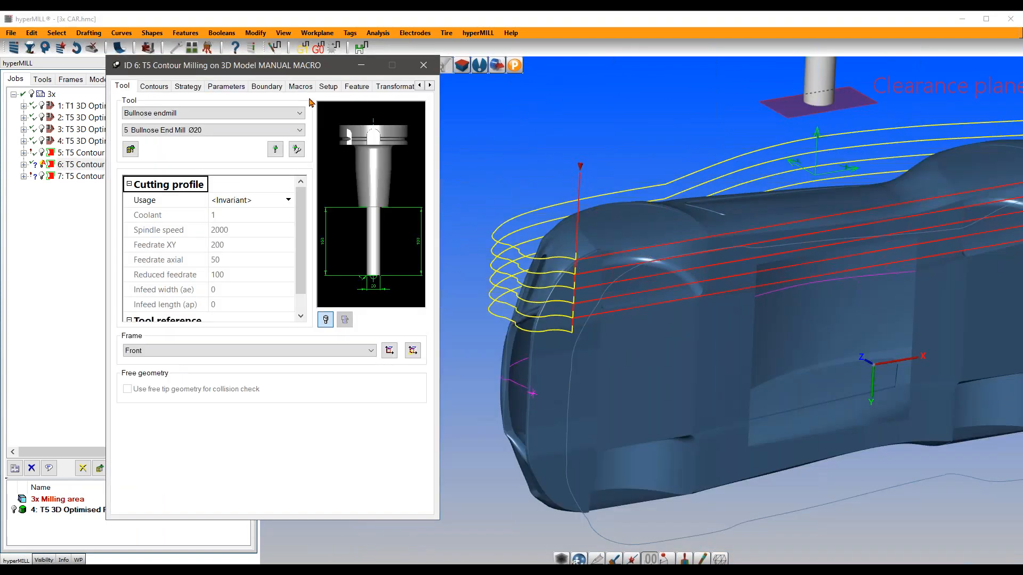
left_click(293, 86)
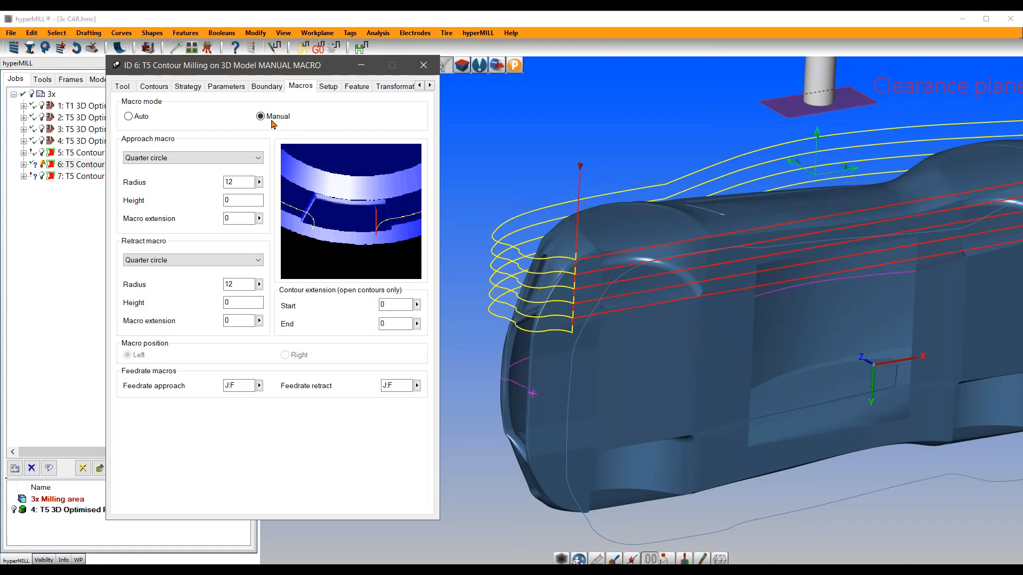
right_click(216, 68)
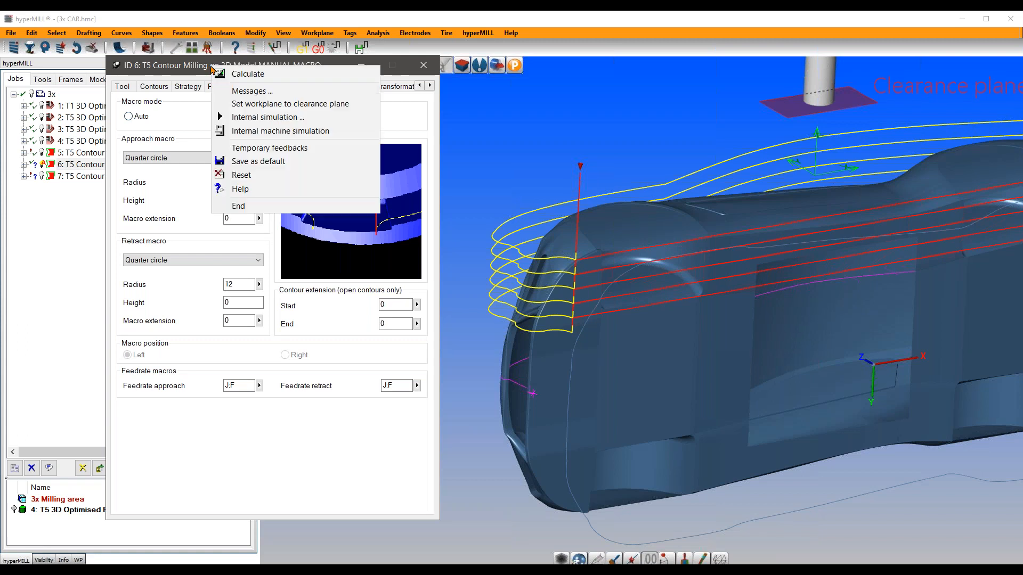
left_click(243, 79)
Step: Review the MANUAL MACRO job's setup, macro, parameter and boundary settings, close it and examine the toolpath's quarter-circle end up close
left_click(327, 86)
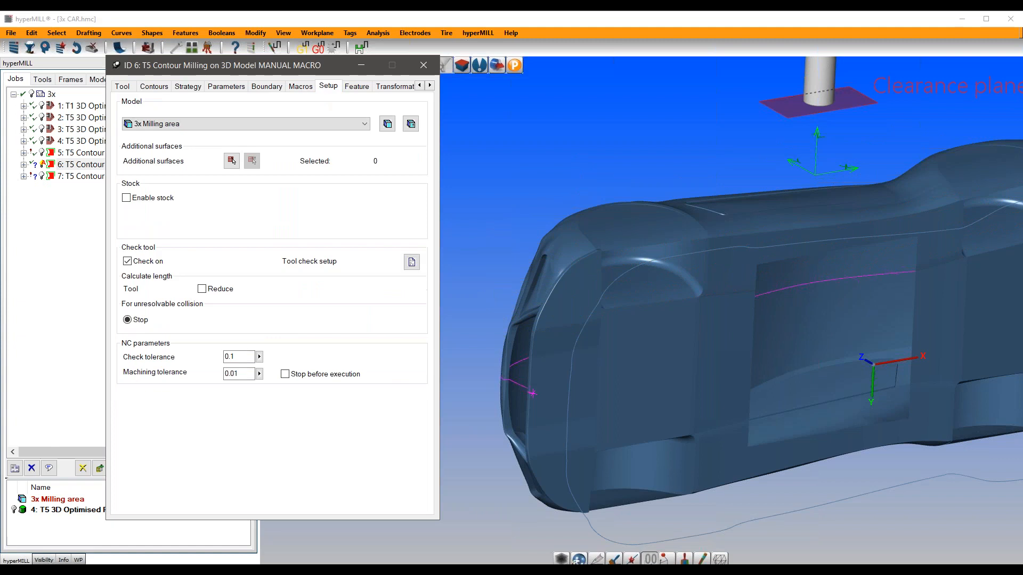
left_click(300, 87)
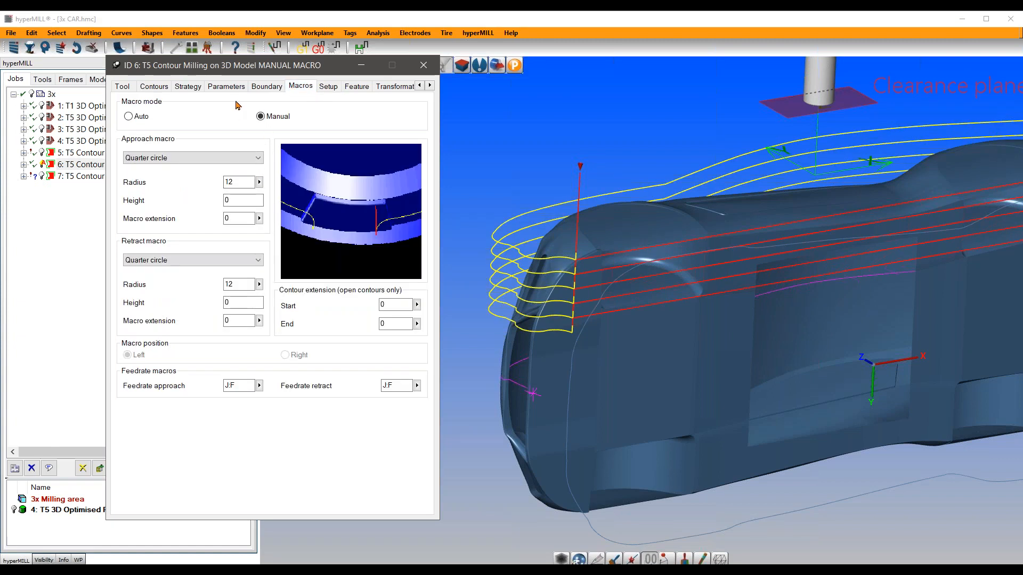
left_click(227, 87)
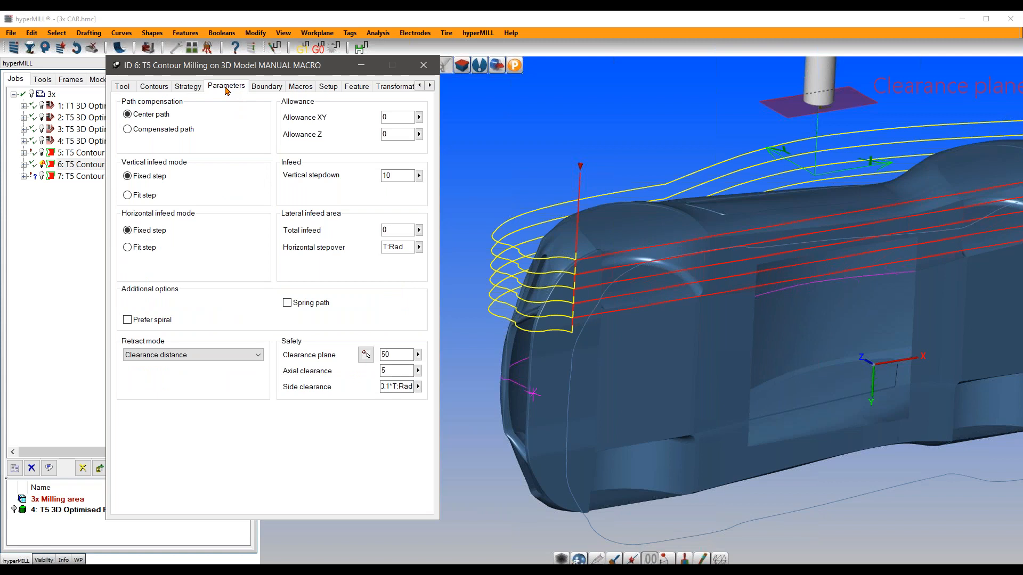
left_click(262, 91)
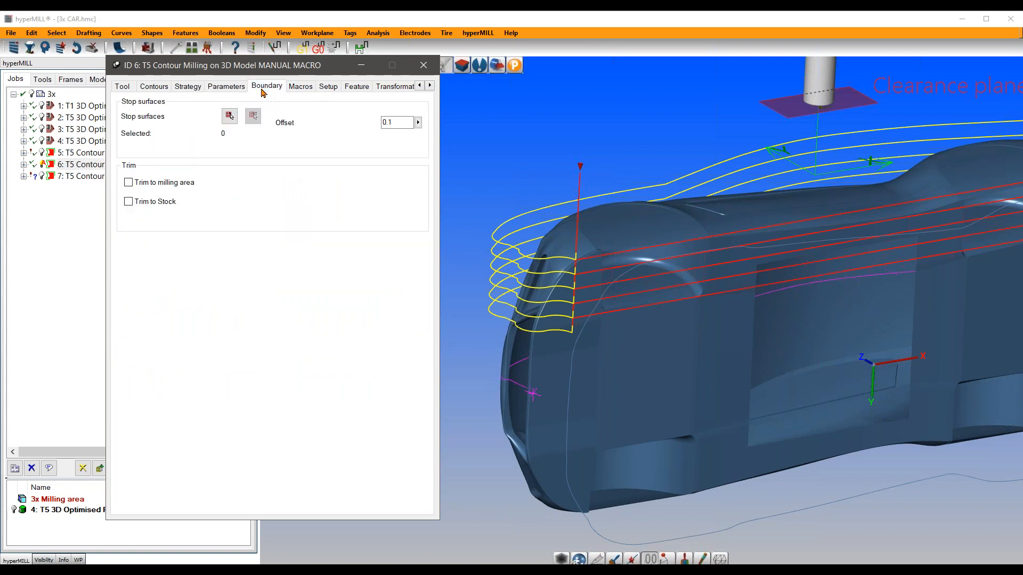
left_click(423, 65)
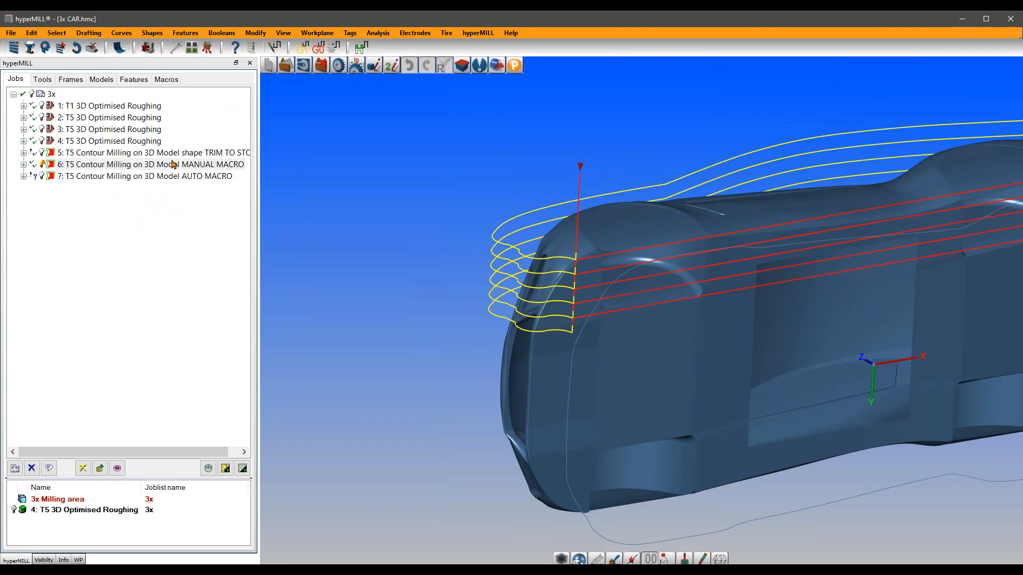
middle_click_drag(632, 324, 598, 433)
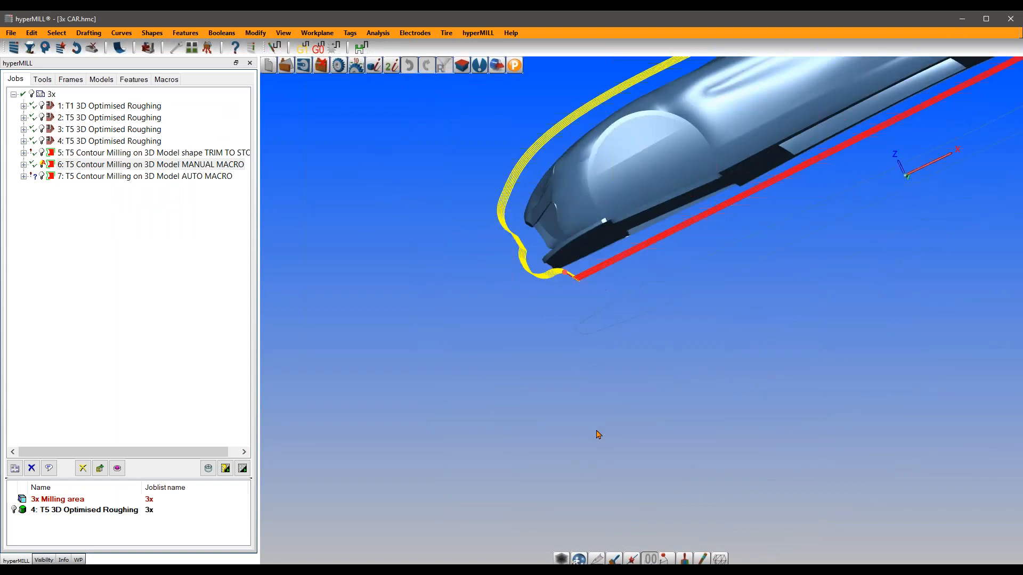
key("space")
scroll(574, 292, "up", 3)
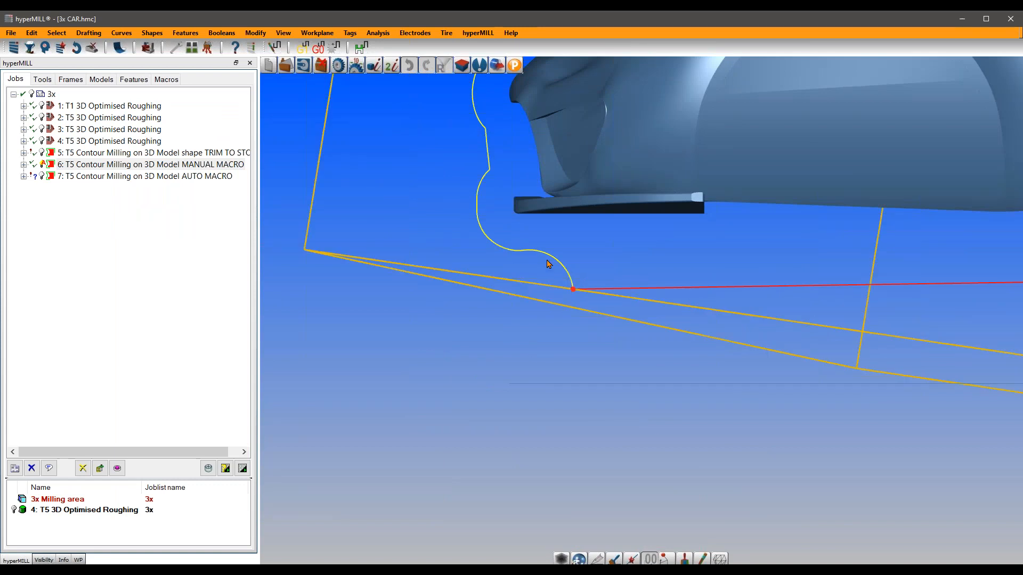
middle_click_drag(576, 290, 537, 250)
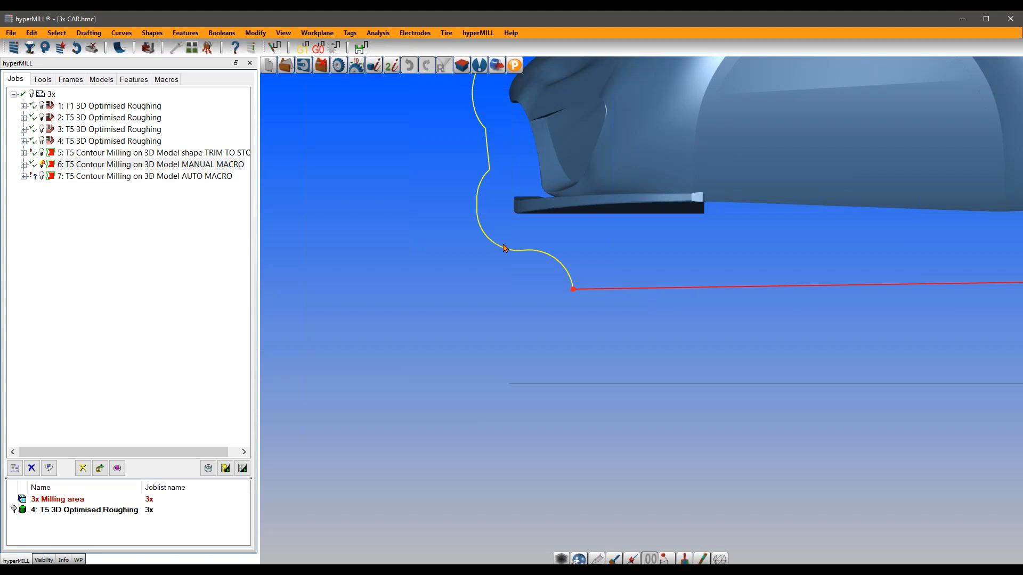
Step: Open the AUTO MACRO contour milling job, check its automatic macro length, side and vertical distance settings, and calculate it
left_click(166, 176)
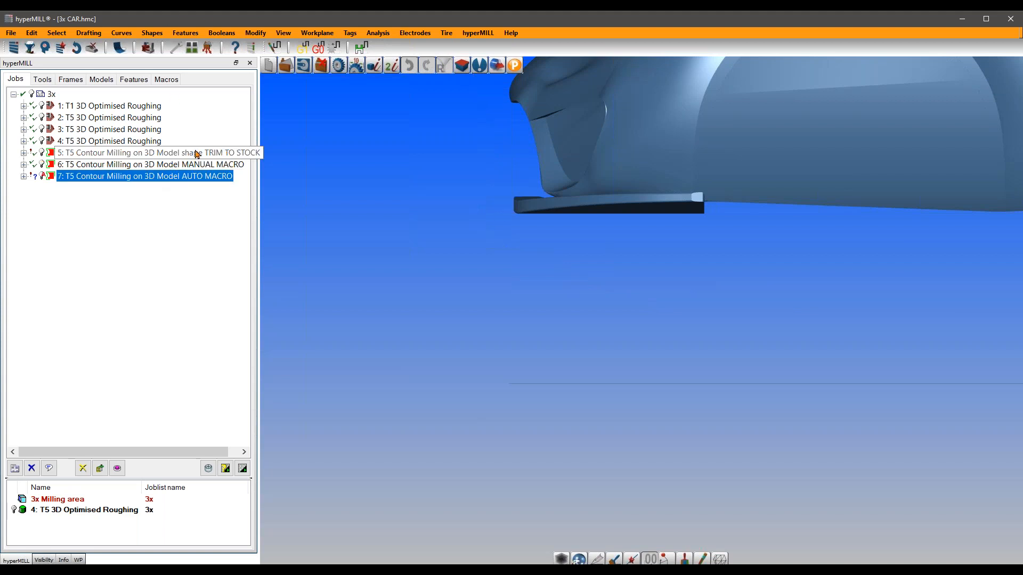
double_click(82, 177)
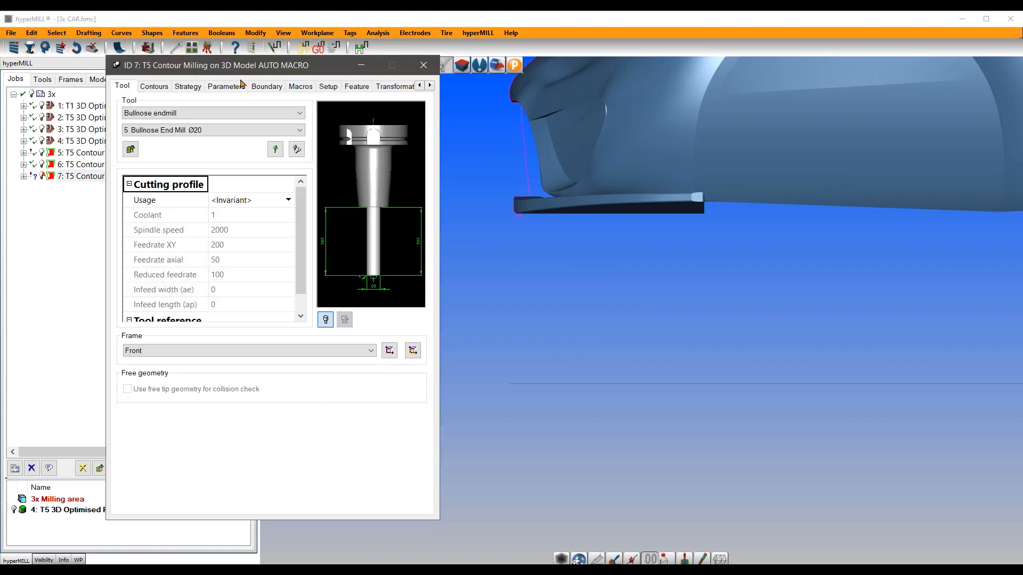
left_click(299, 88)
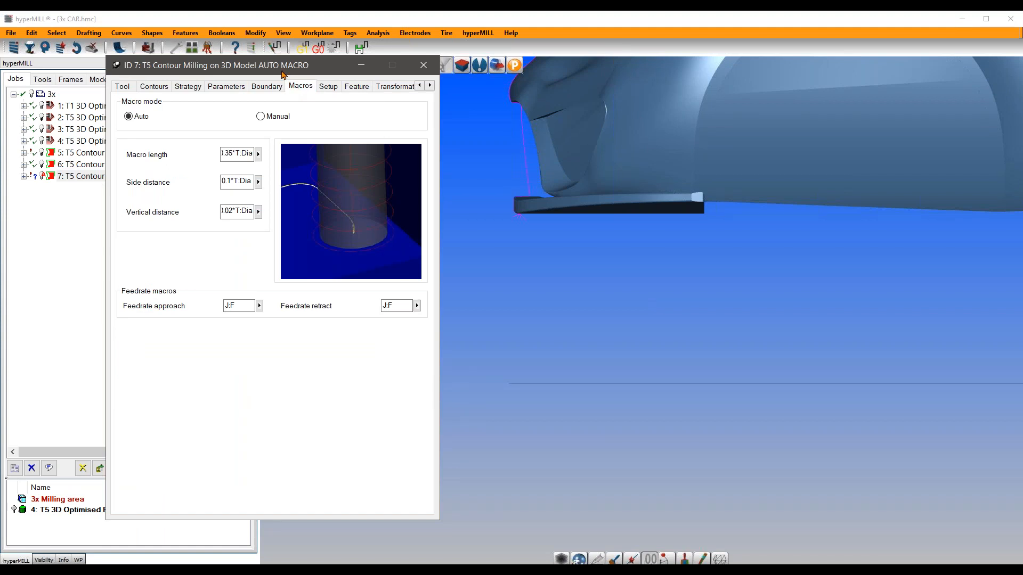
right_click(241, 74)
left_click(512, 302)
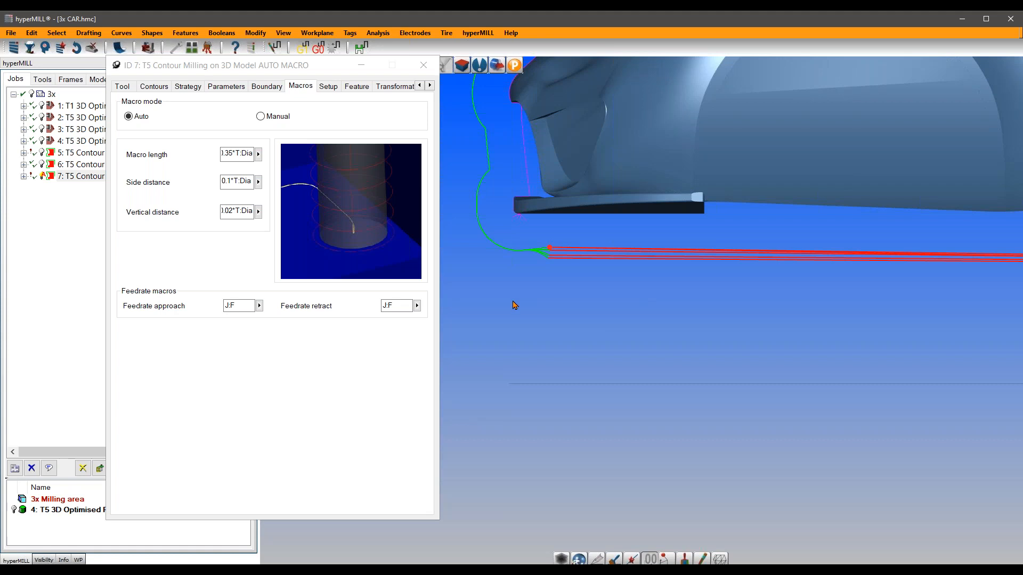
Step: Examine the automatic approach and retract moves at the car's lower corner against the job's macro length and side distance settings
scroll(526, 265, "up", 5)
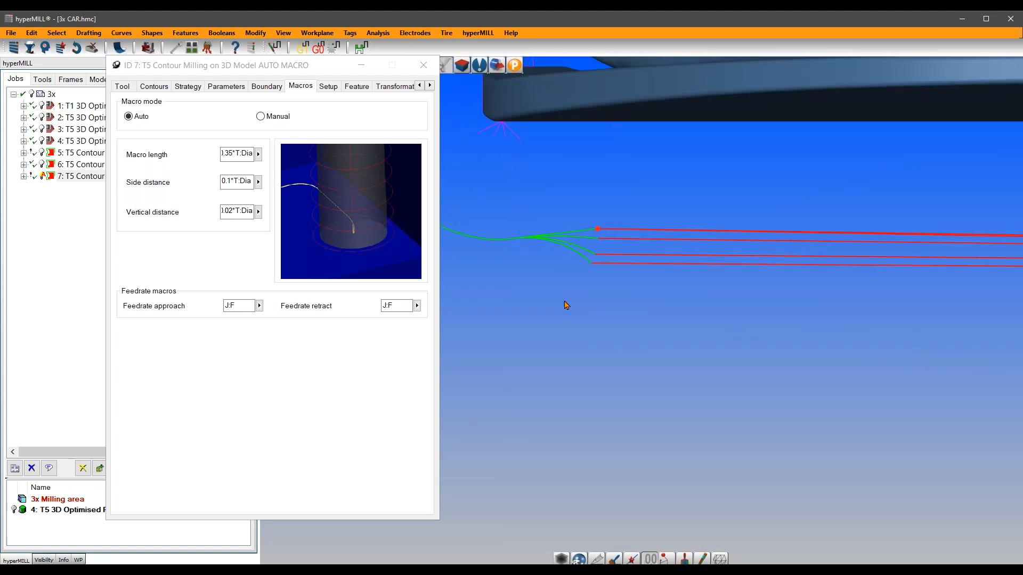
scroll(589, 296, "down", 4)
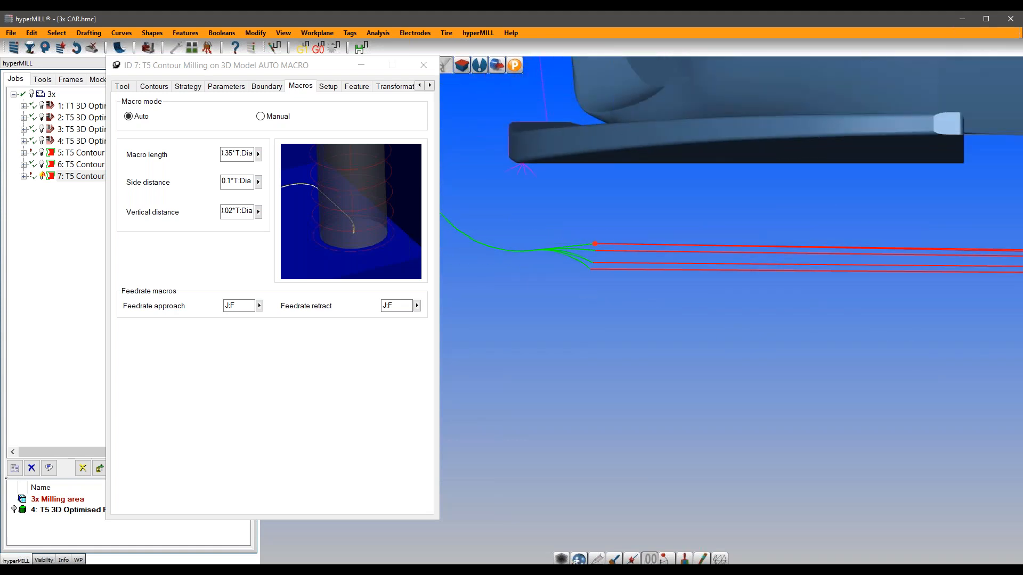
middle_click_drag(589, 297, 584, 275)
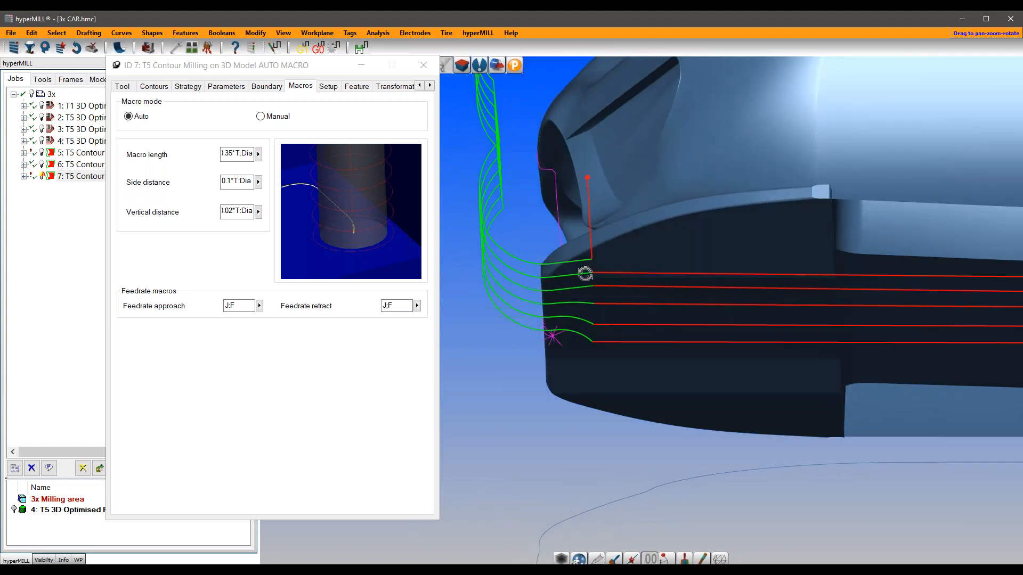
middle_click_drag(664, 286, 588, 261)
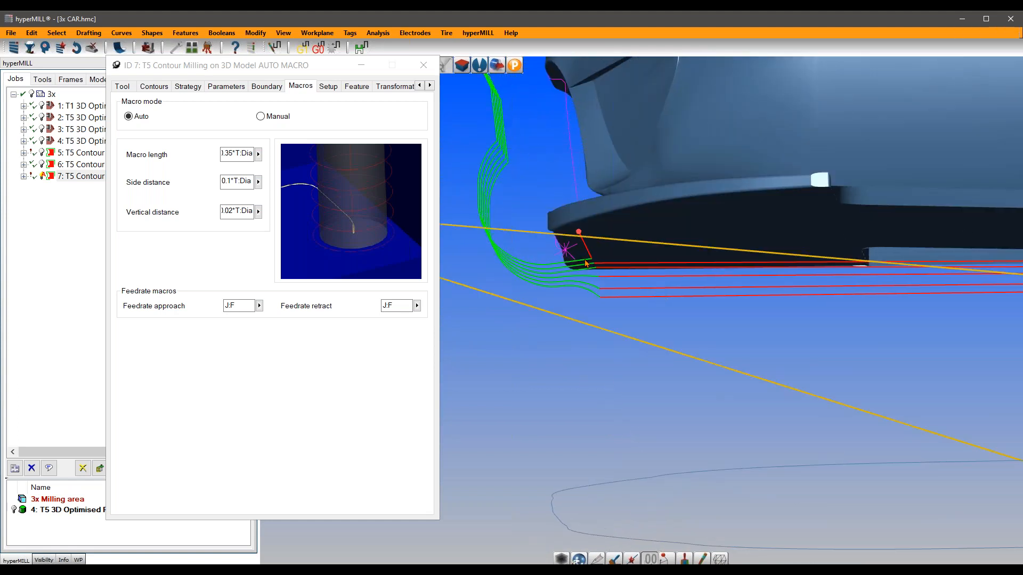
scroll(585, 262, "up", 2)
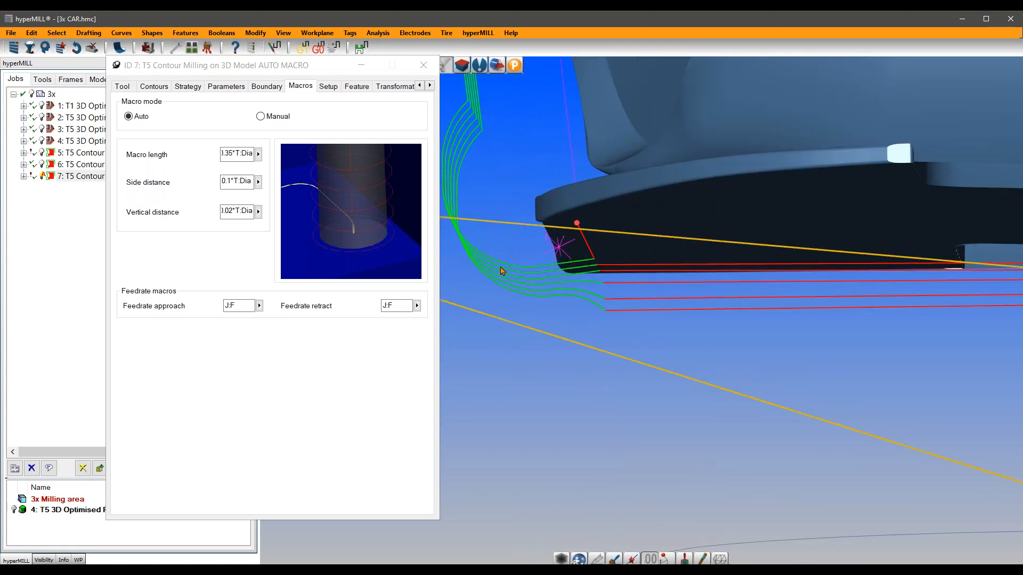
middle_click_drag(615, 335, 615, 309)
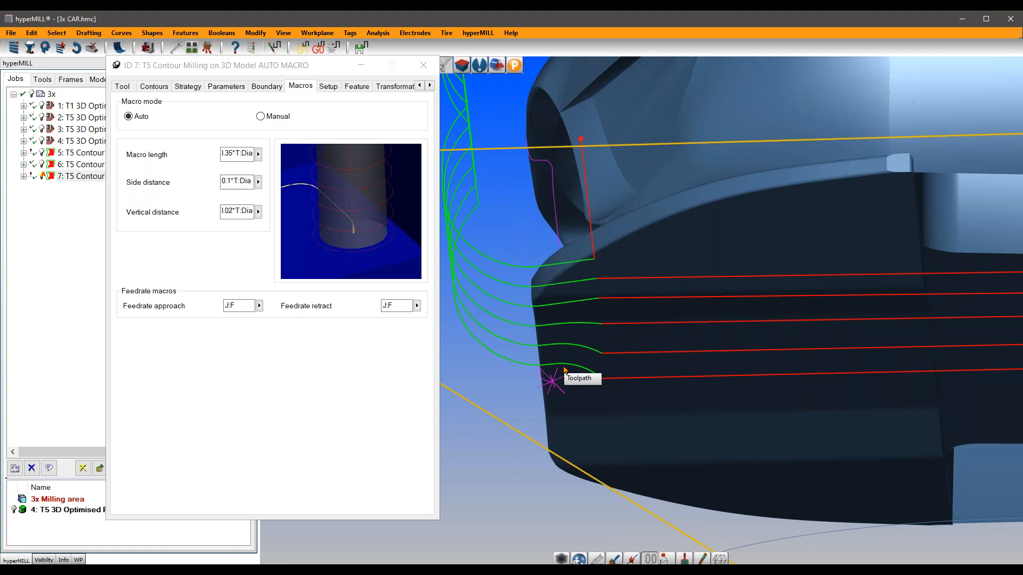
left_click_drag(225, 154, 220, 181)
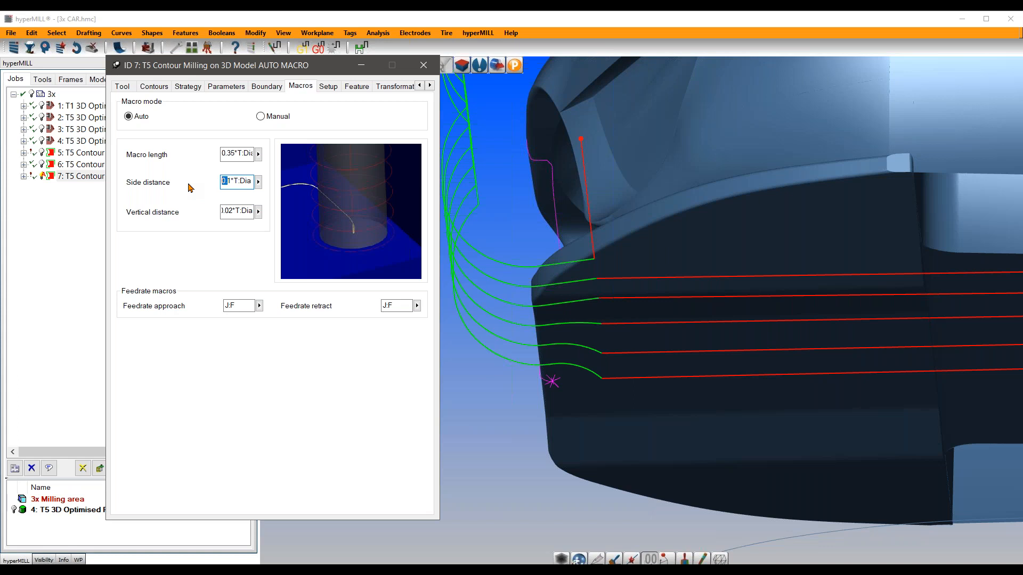
left_click(608, 452)
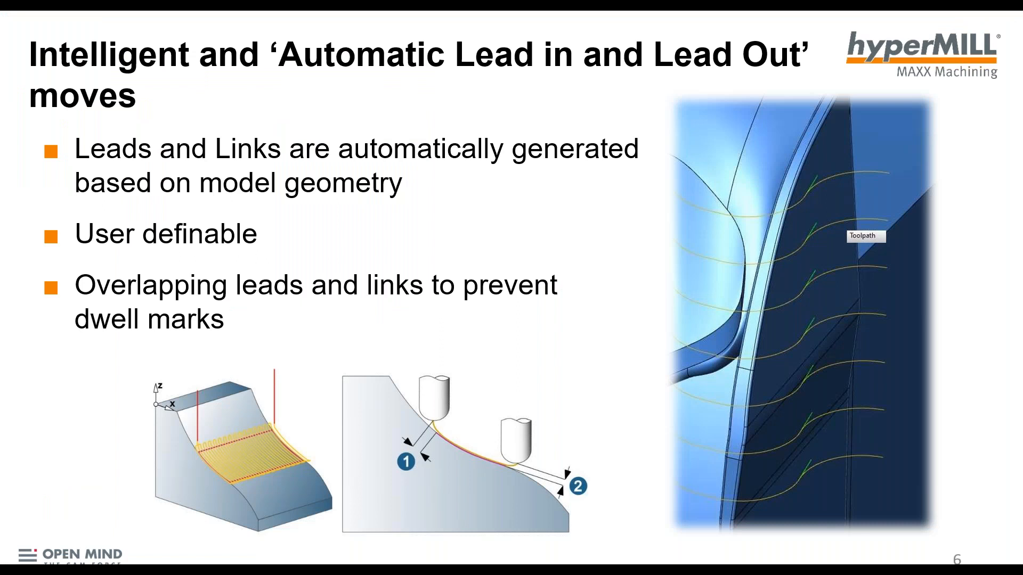
key("Right")
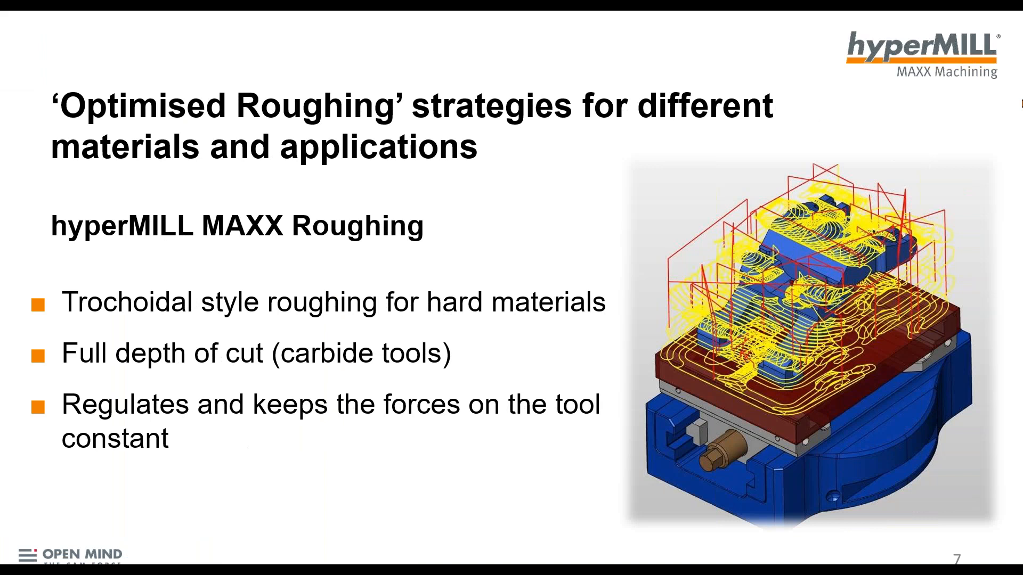
key("Left")
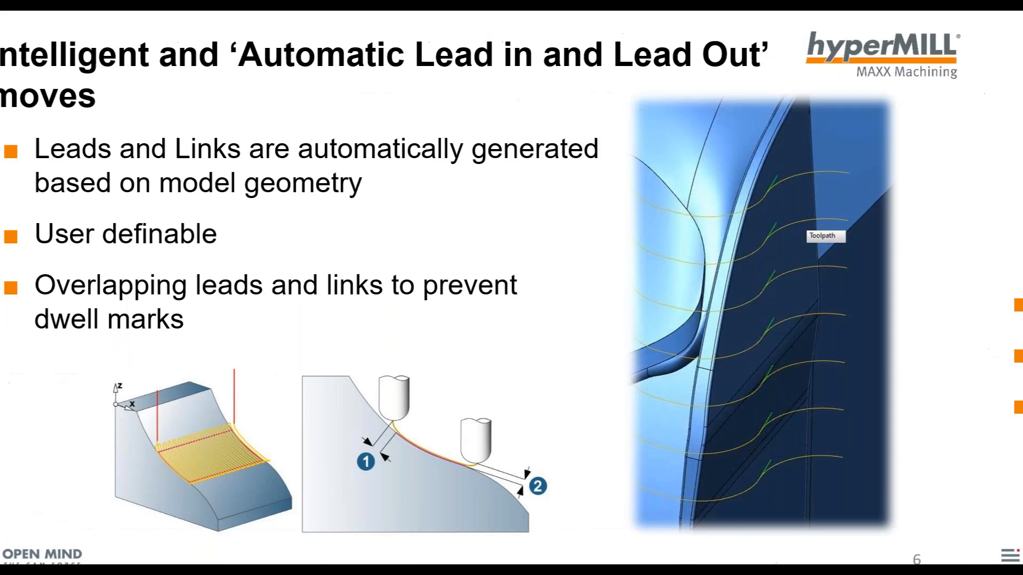
key("Right")
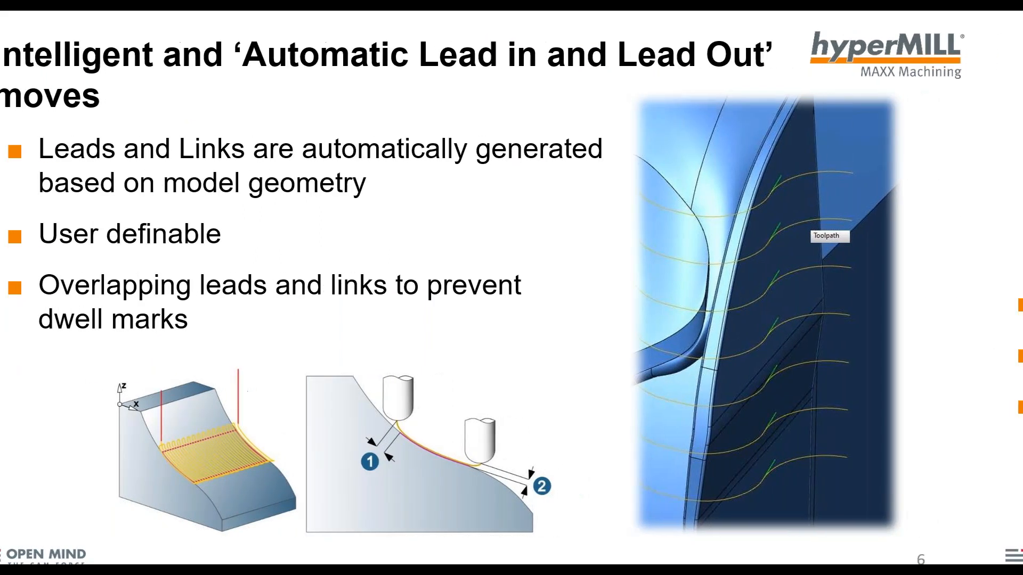
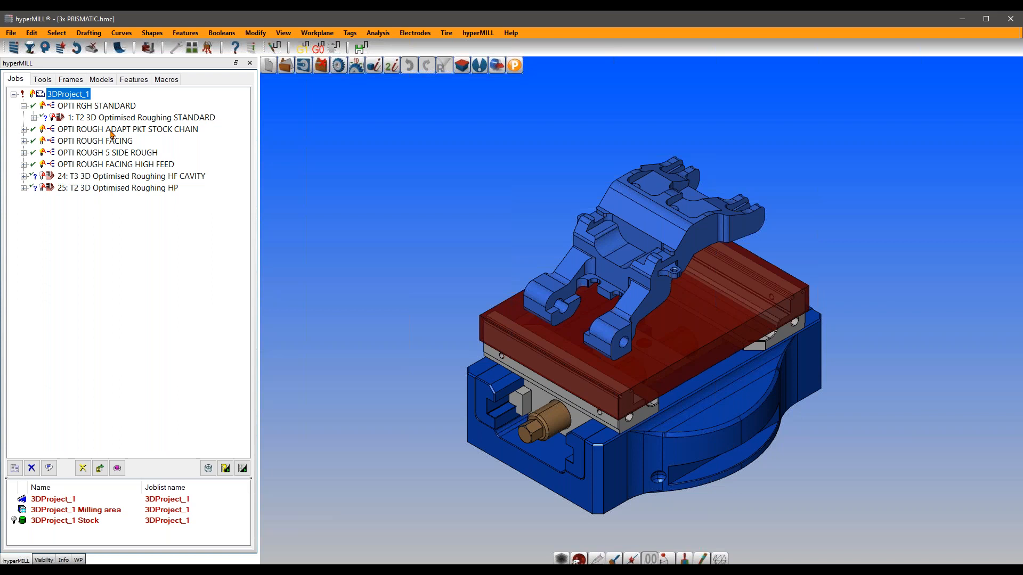
Step: Display the 3D Optimised Roughing STANDARD toolpath on the prismatic part, collapse its folder and expand OPTI ROUGH ADAPT PKT STOCK CHAIN
left_click(56, 119)
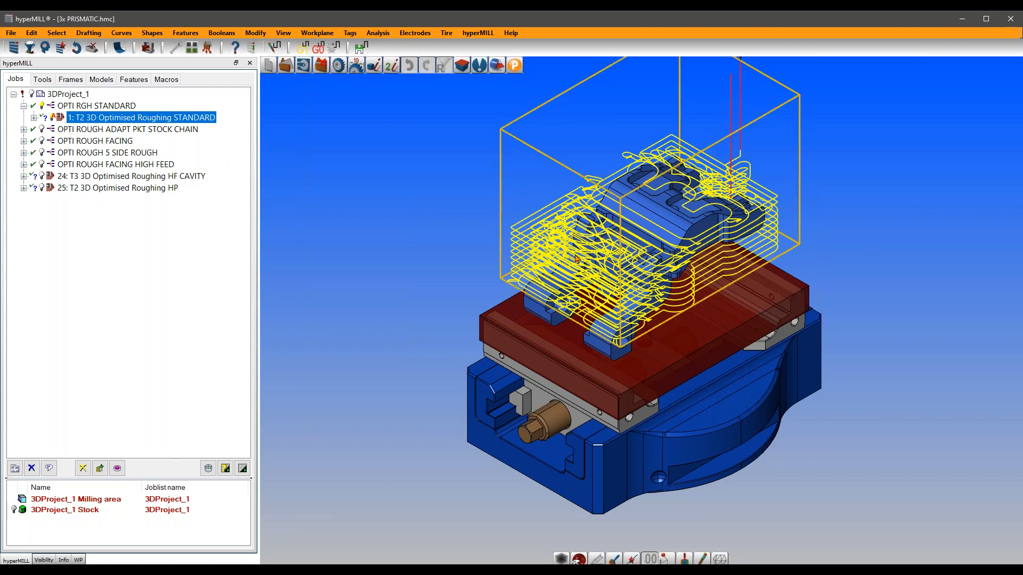
scroll(583, 269, "up", 3)
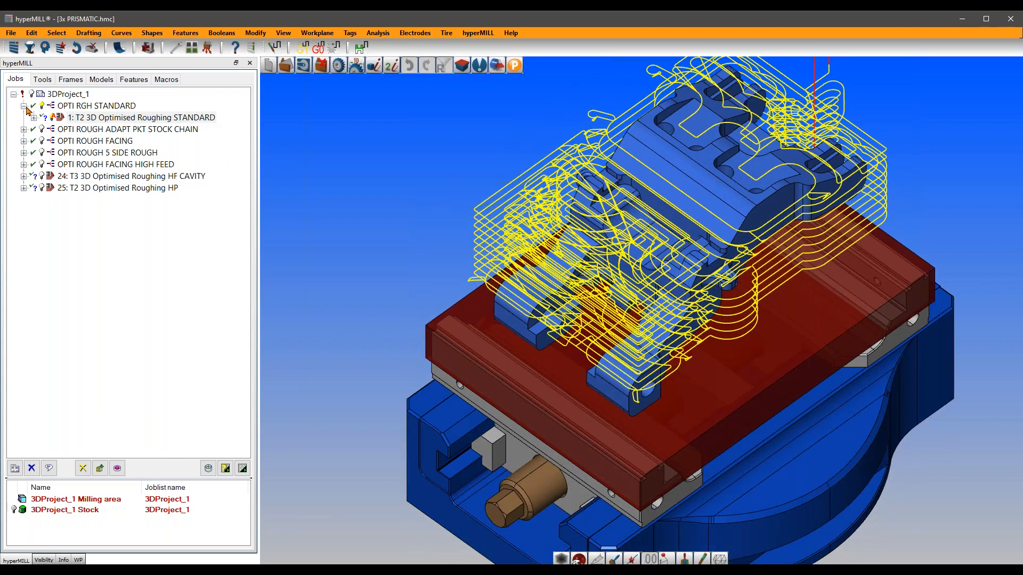
left_click(23, 105)
left_click(24, 117)
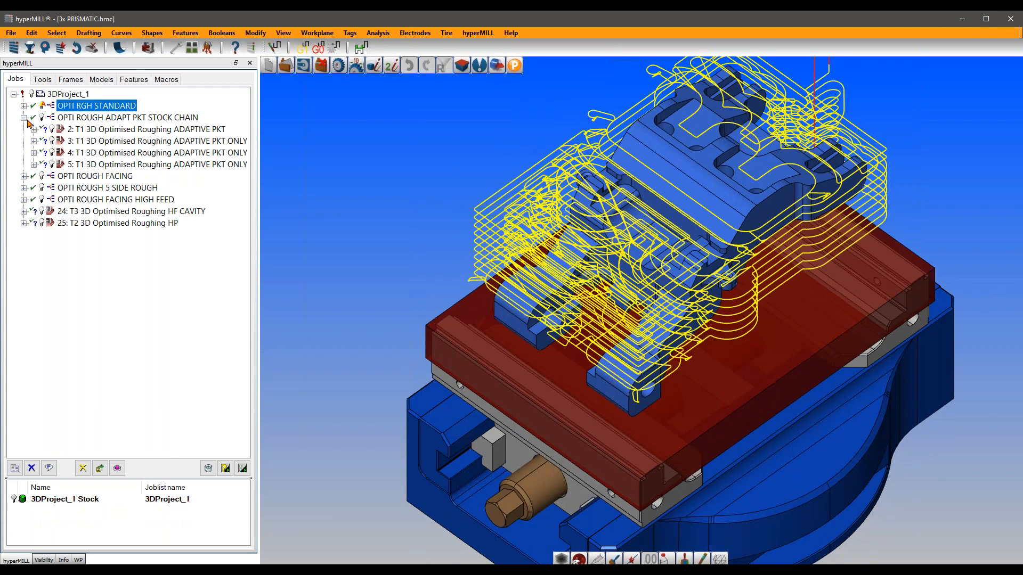
Step: Compare the toolpaths of the adaptive-pocket-only roughing jobs 3, 4 and 5 in the stock chain by toggling their display
left_click(52, 144)
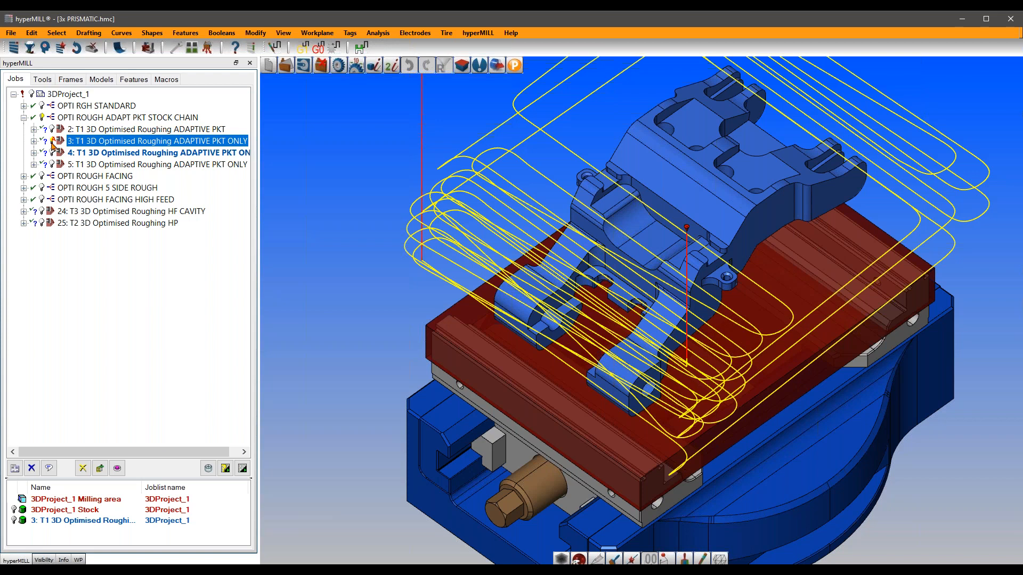
left_click(53, 165)
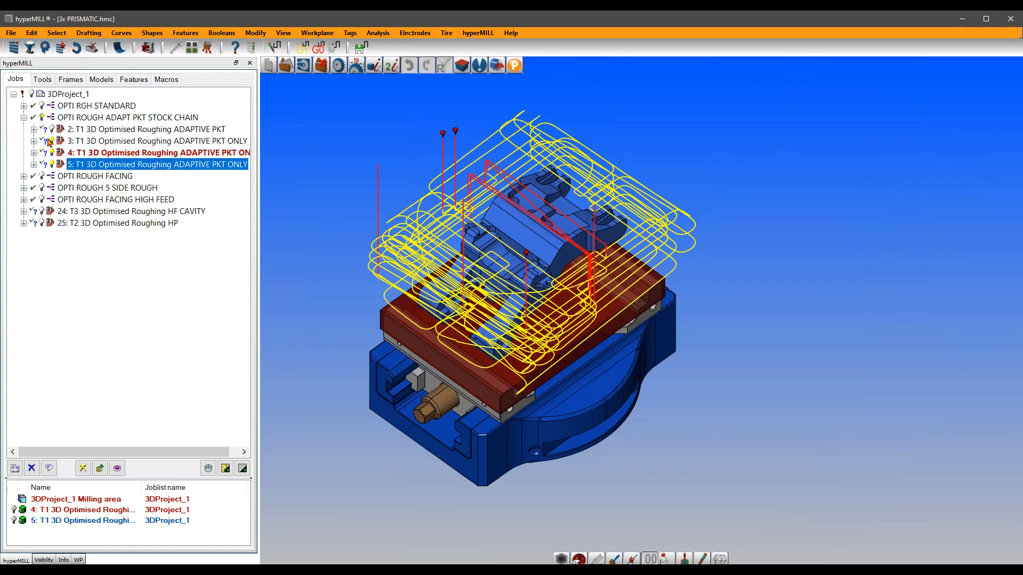
left_click(51, 141)
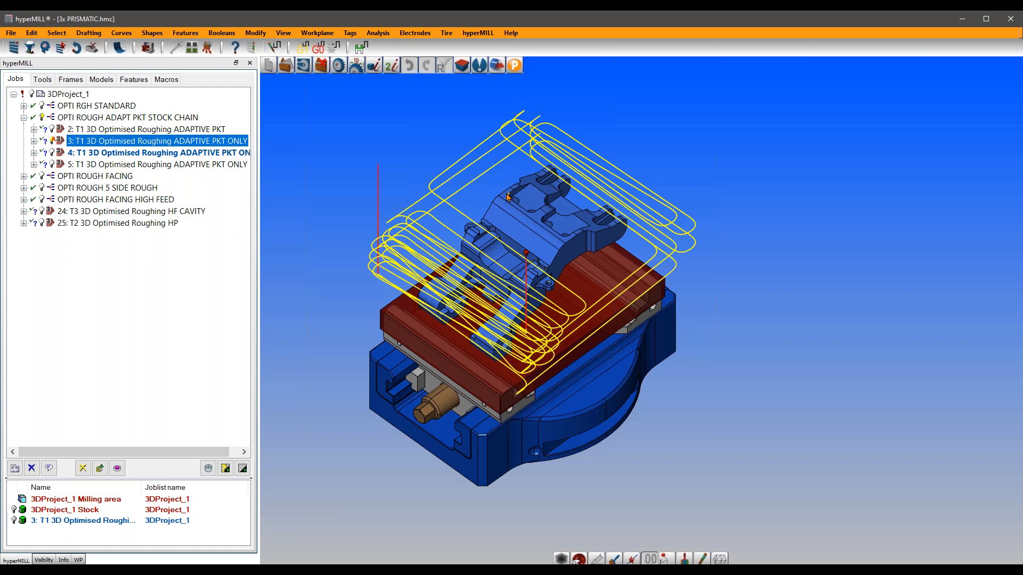
left_click(54, 154)
left_click(53, 154)
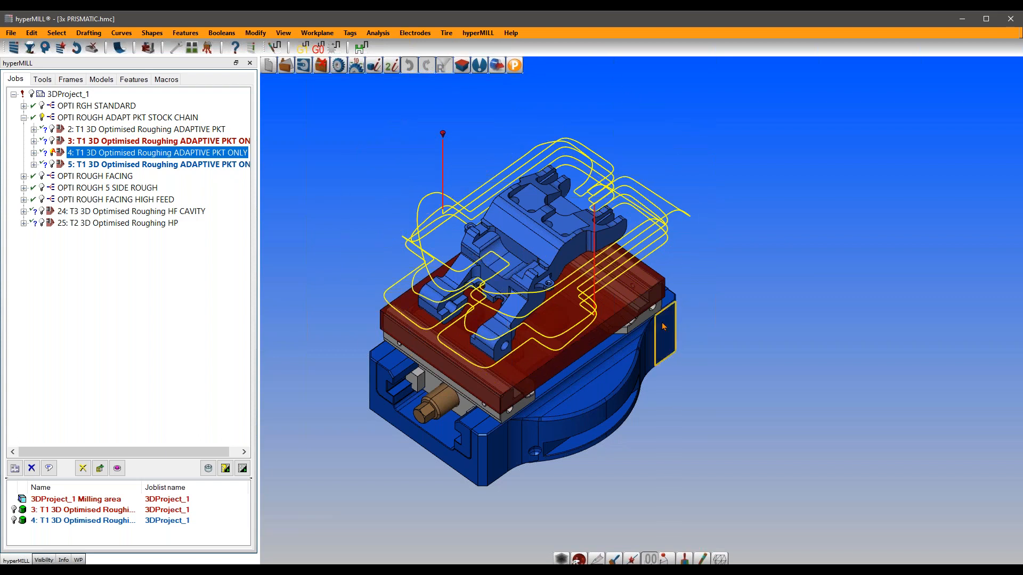
scroll(466, 288, "up", 3)
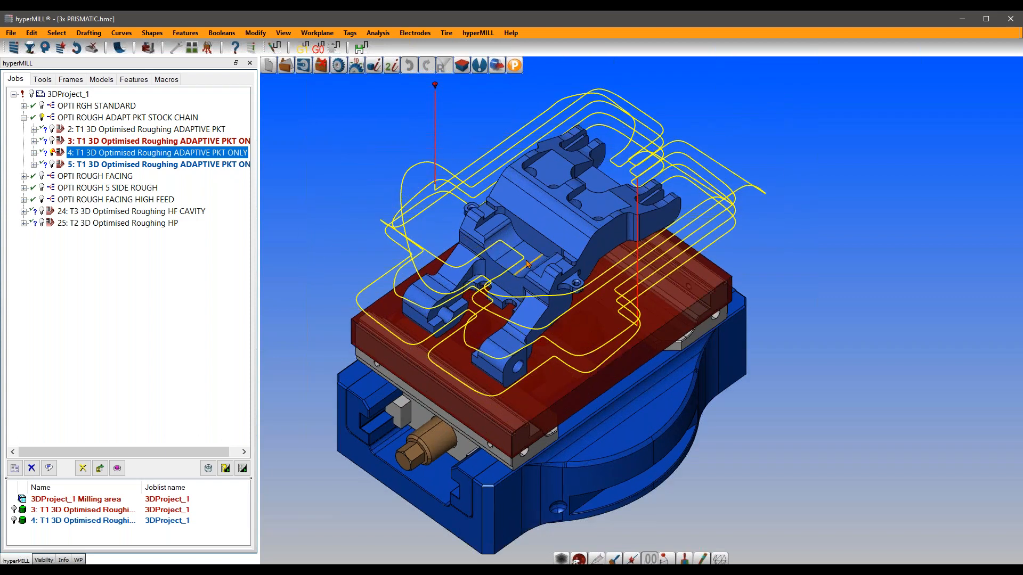
Step: Open the ADAPTIVE PKT ONLY roughing job 5, check its adaptive pocket strategy options and minimise the job dialog
double_click(164, 167)
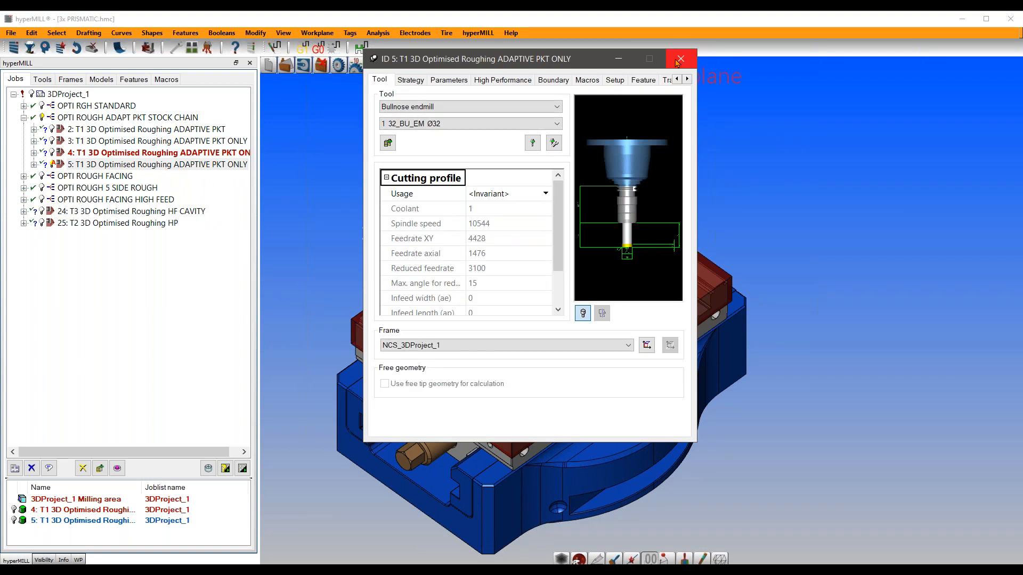
left_click(410, 80)
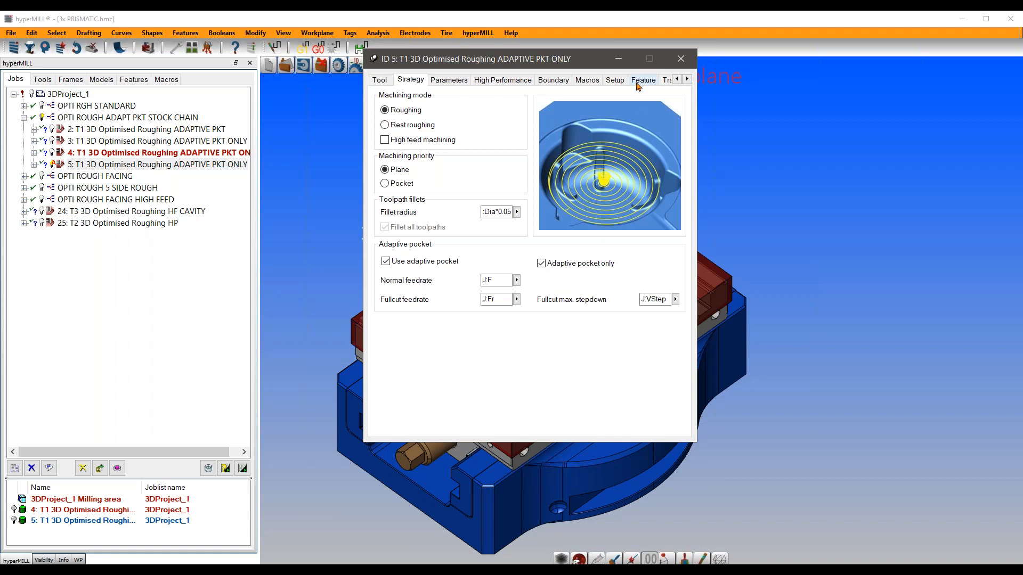
left_click(620, 60)
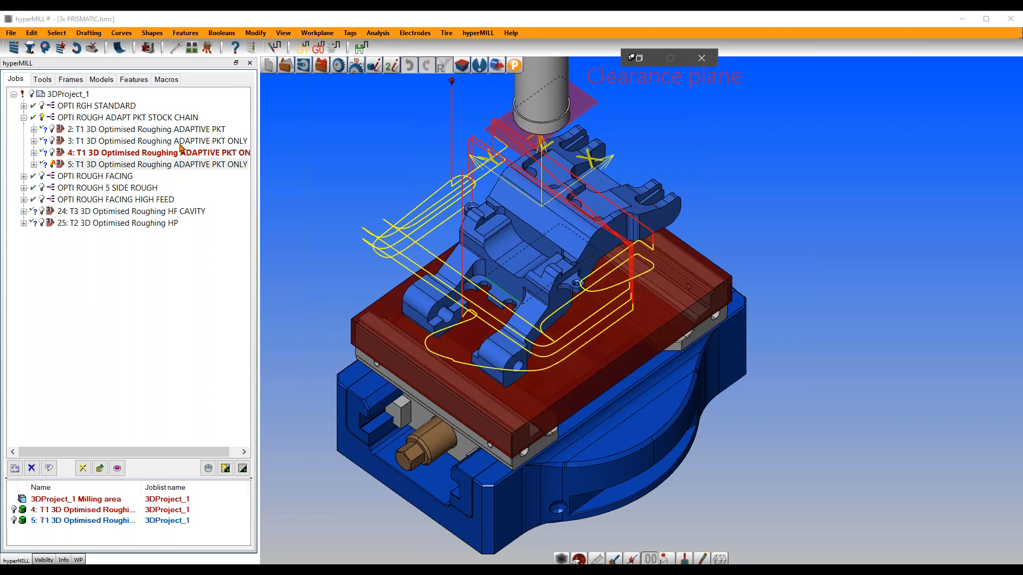
left_click(159, 142)
right_click(113, 140)
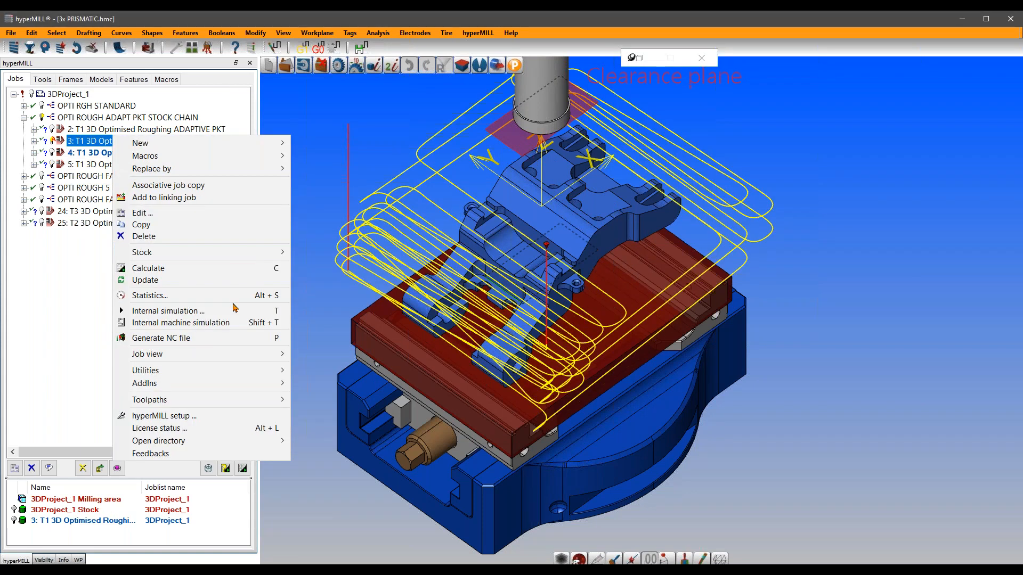
left_click(234, 310)
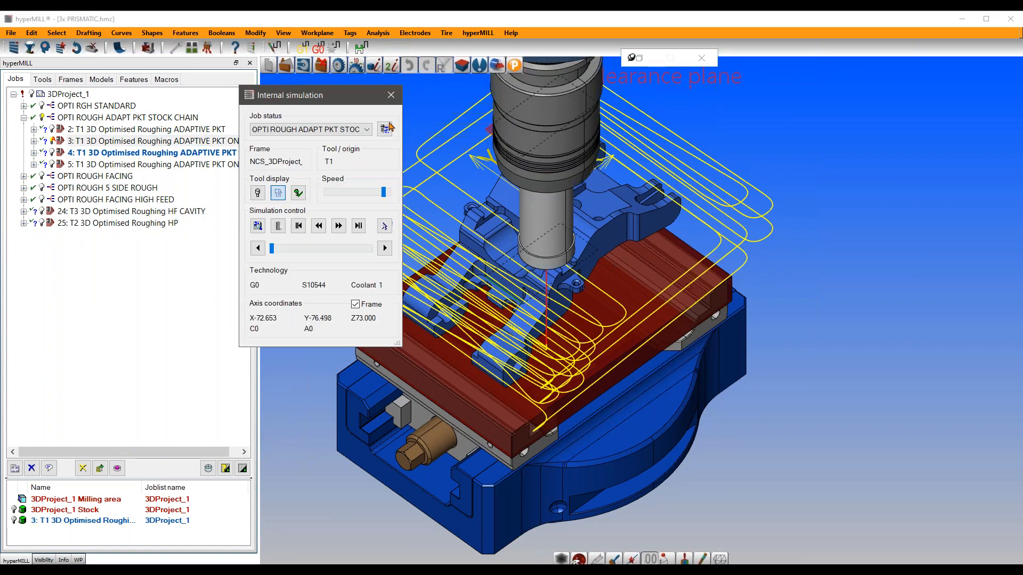
left_click(391, 95)
Step: Run the internal machine simulation of adaptive roughing job 3 at a reduced speed and inspect the stepped stock from another angle
right_click(183, 142)
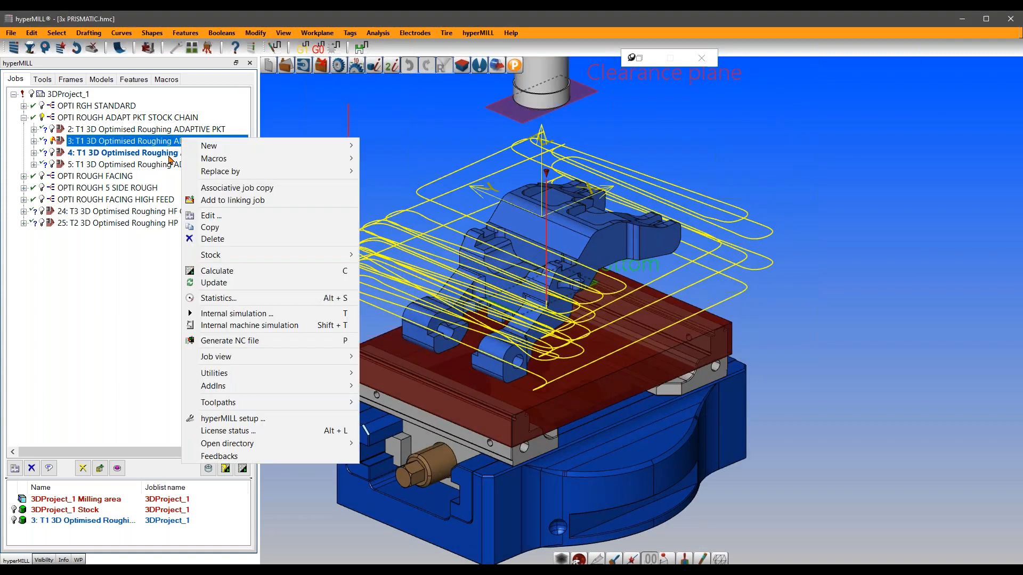
left_click(277, 326)
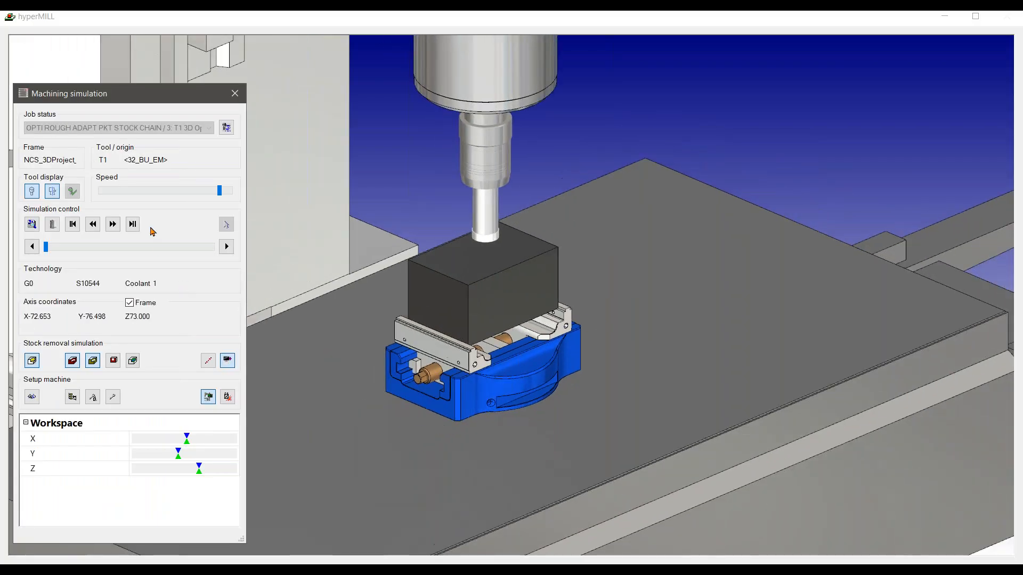
left_click(143, 195)
left_click(143, 195)
left_click(141, 195)
left_click(113, 225)
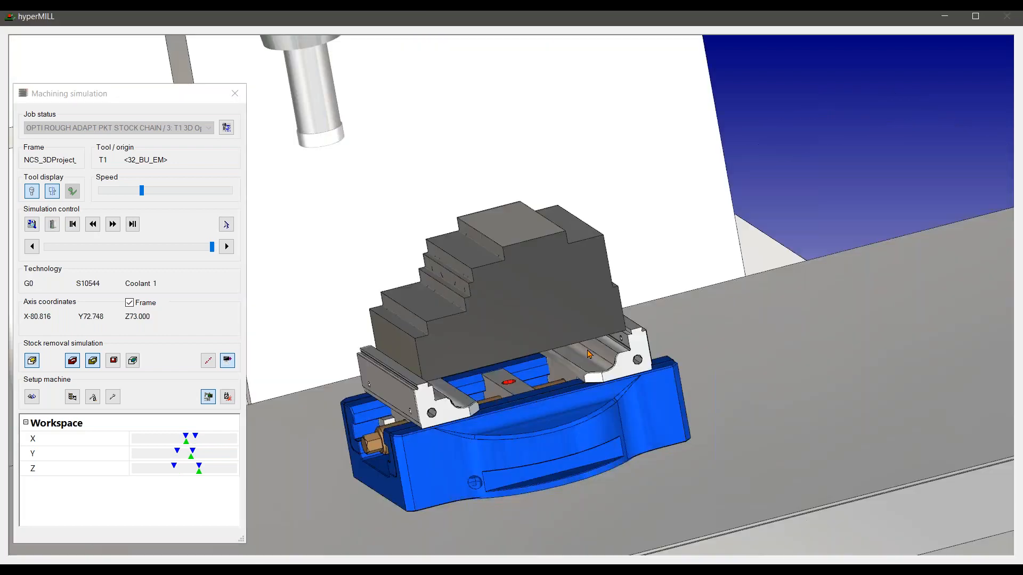
middle_click_drag(587, 353, 565, 319)
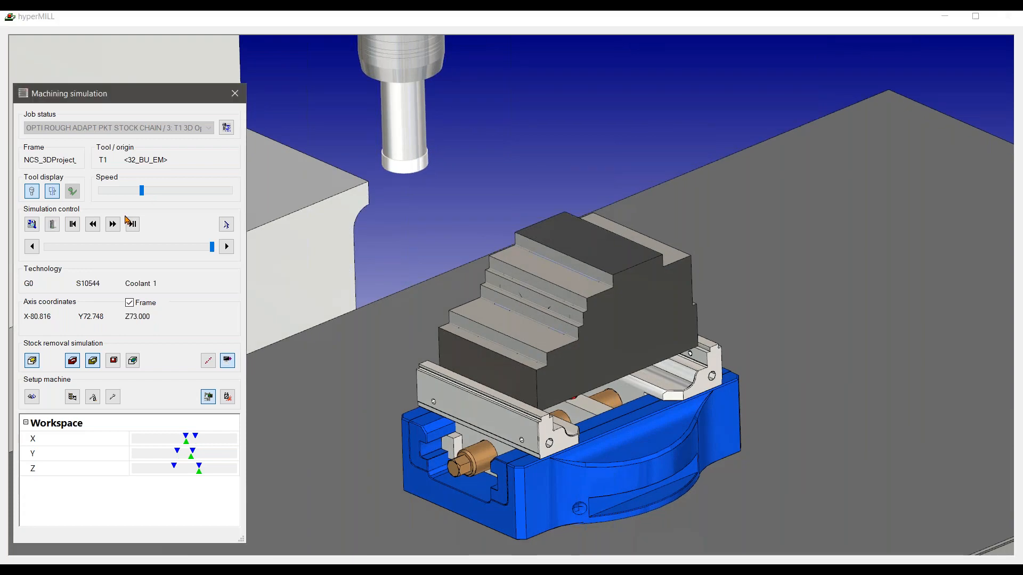
Step: Rewind the machining simulation to its start, slow it down further and replay the stock removal
left_click(73, 224)
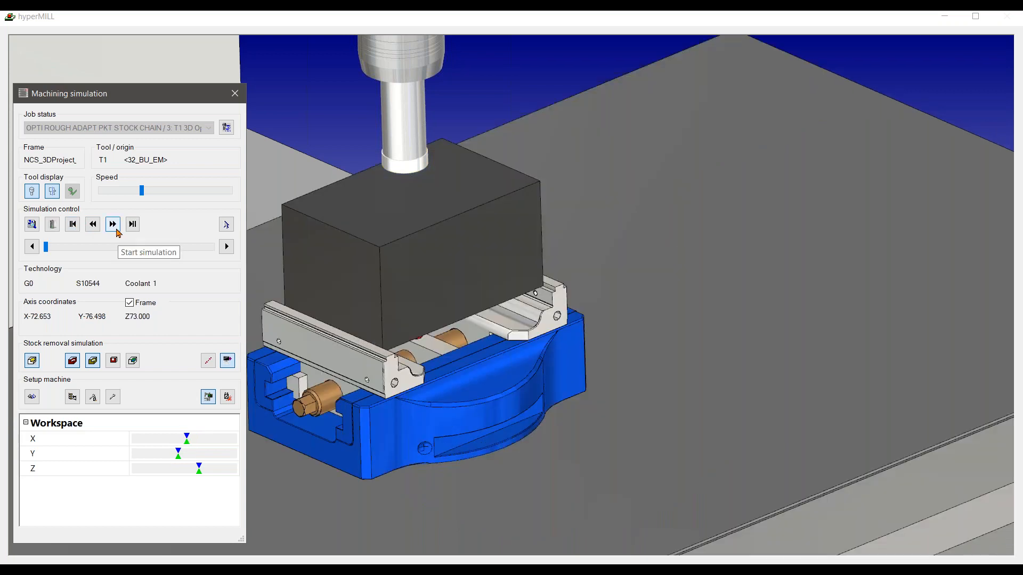
left_click(113, 191)
left_click(113, 224)
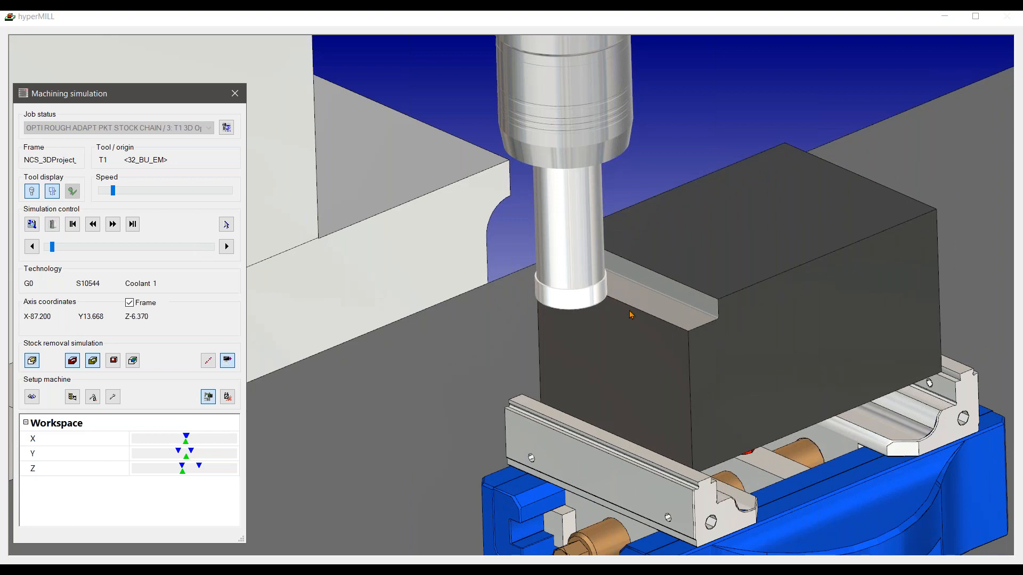
Step: Inspect the stock removal from another angle, close the machining simulation and collapse the OPTI ROUGH ADAPT PKT STOCK CHAIN job list
middle_click_drag(620, 306, 612, 298)
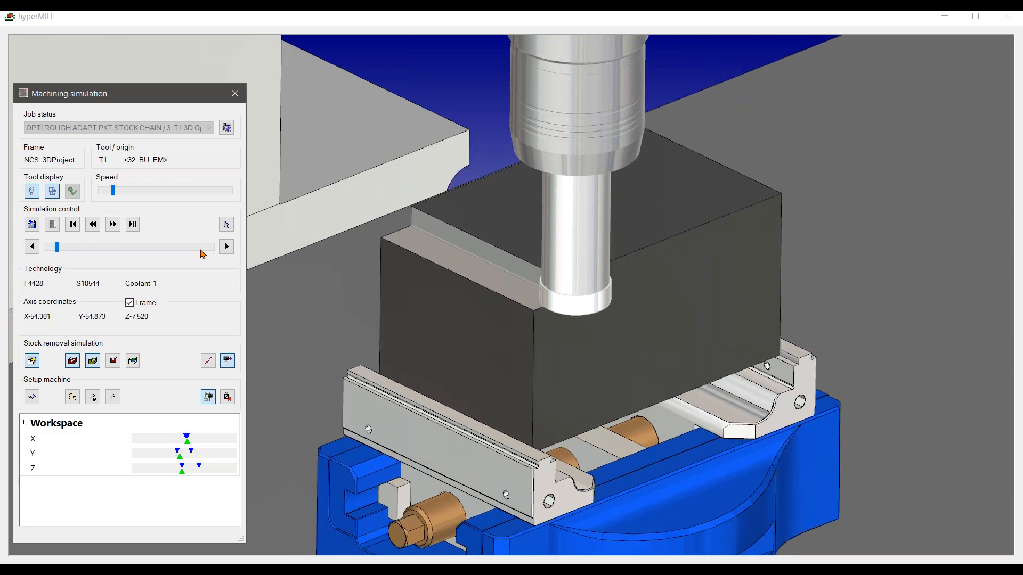
left_click(233, 96)
left_click(102, 165)
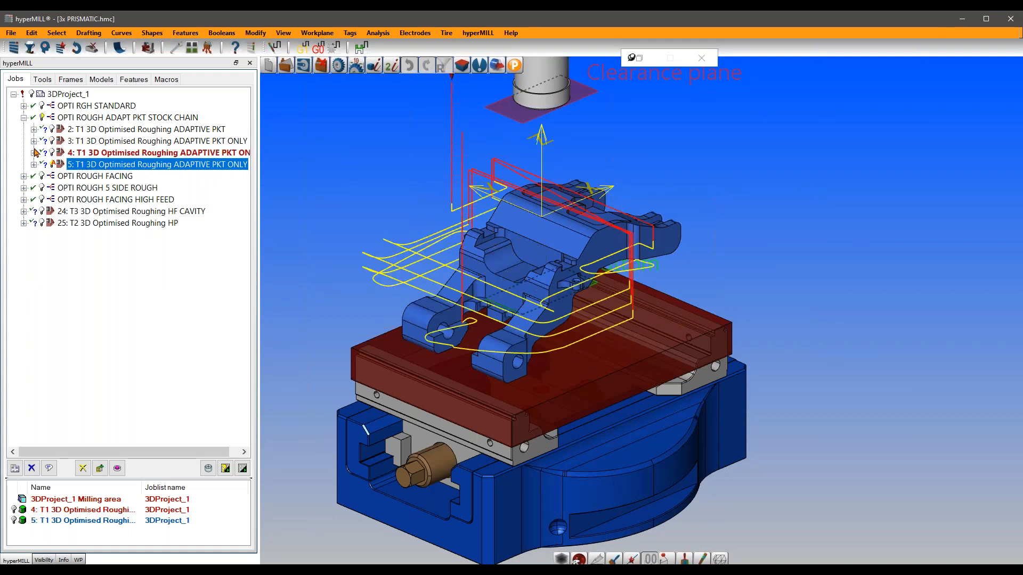
left_click(23, 118)
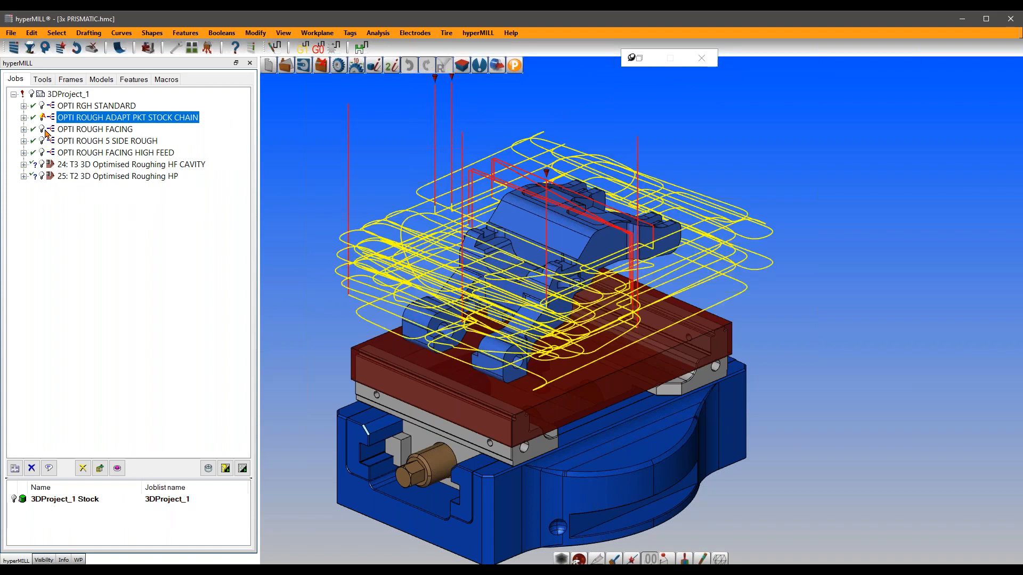
Step: Display the OPTI ROUGH FACING toolpaths, check the linking job inside it and examine the paths from the side
left_click(43, 131)
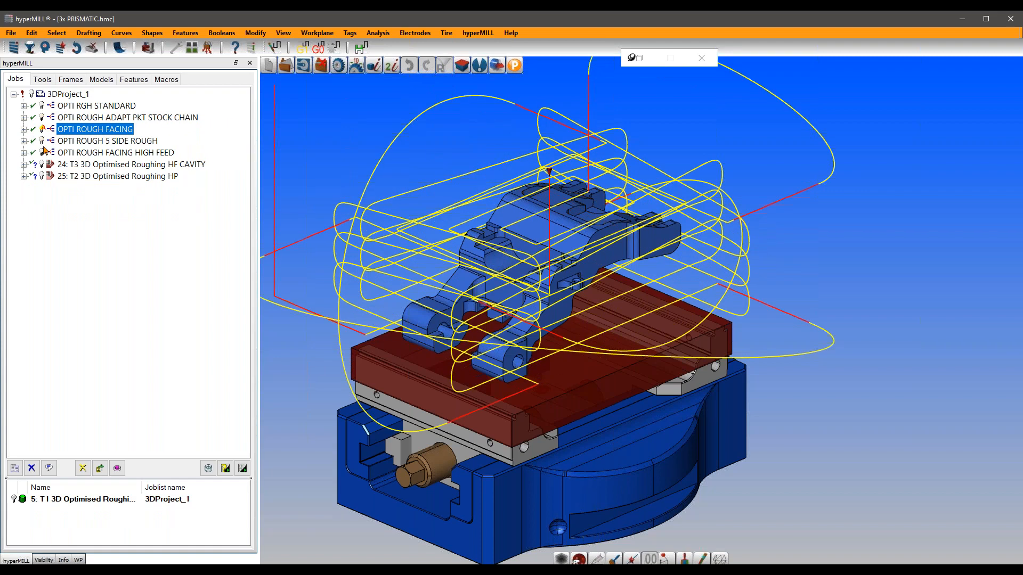
middle_click_drag(699, 403, 639, 380)
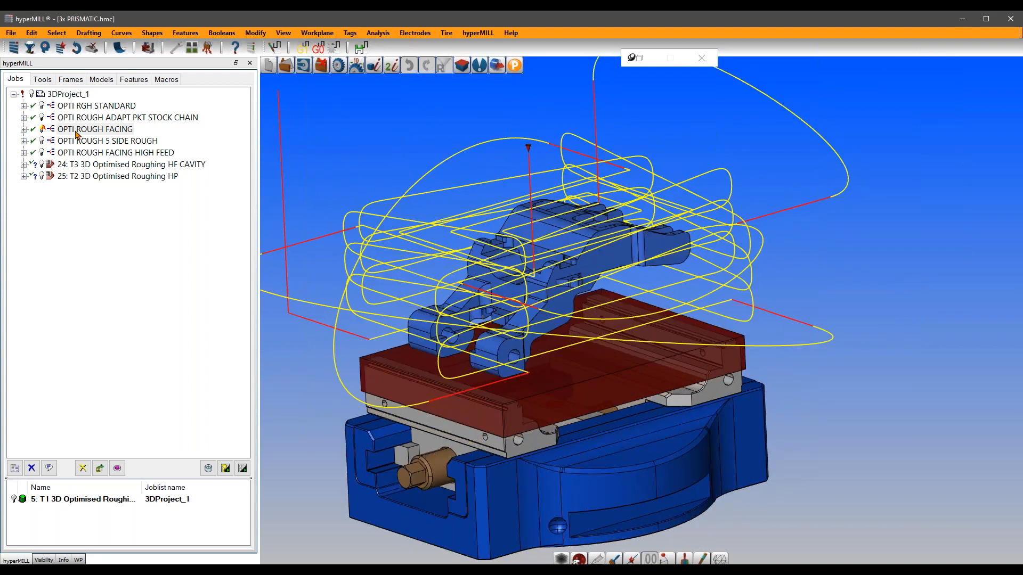
left_click(28, 131)
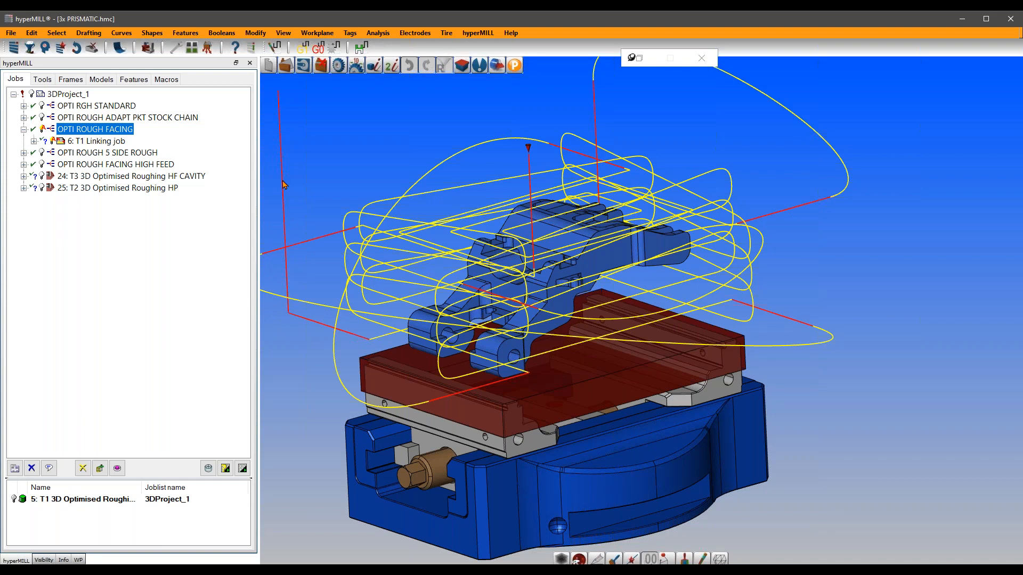
middle_click_drag(367, 251, 320, 265)
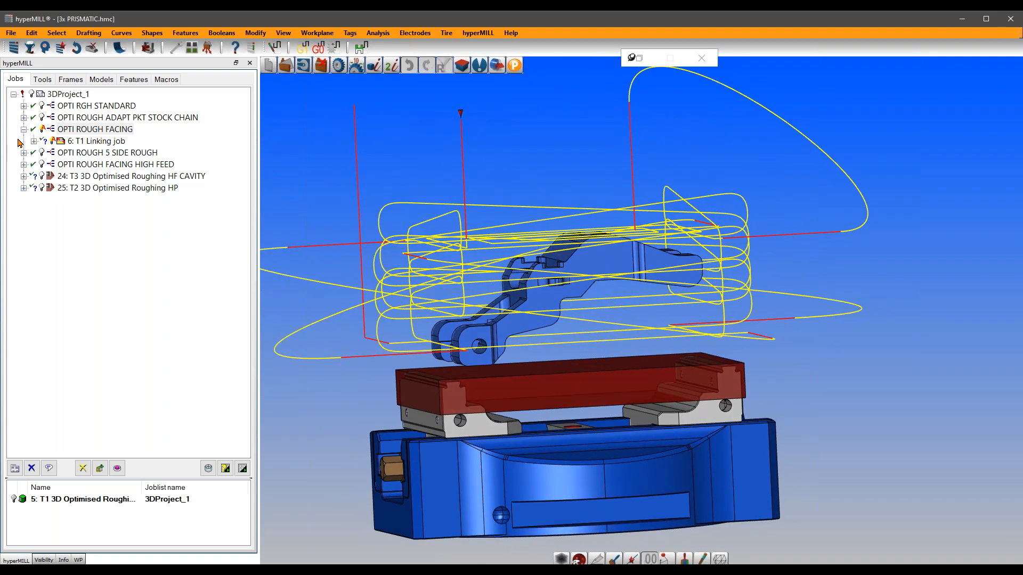
left_click(23, 129)
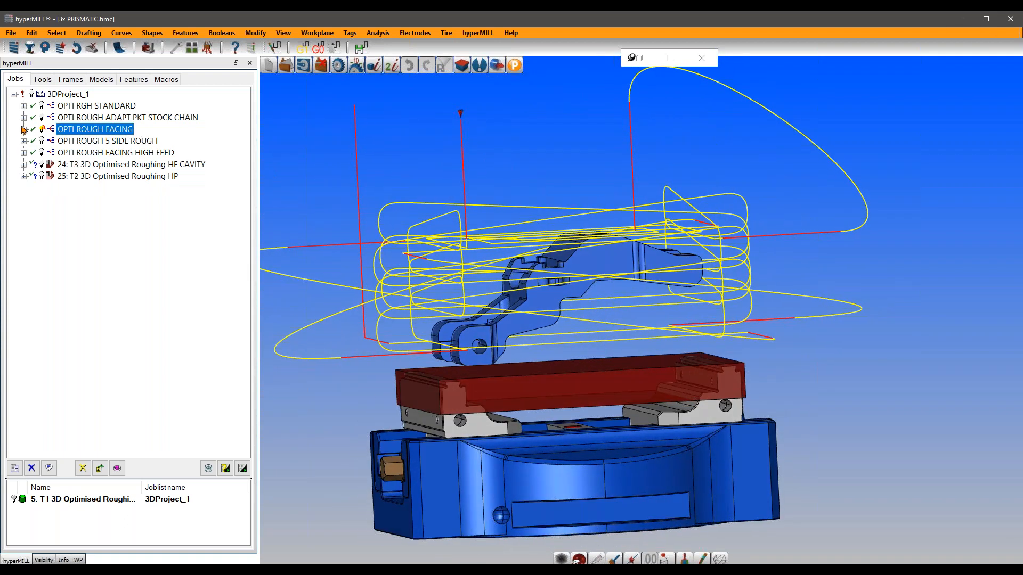
Step: Expand the OPTI ROUGH 5 SIDE ROUGH linking job and examine the toolpaths of its optimised roughing jobs one after another
left_click(24, 153)
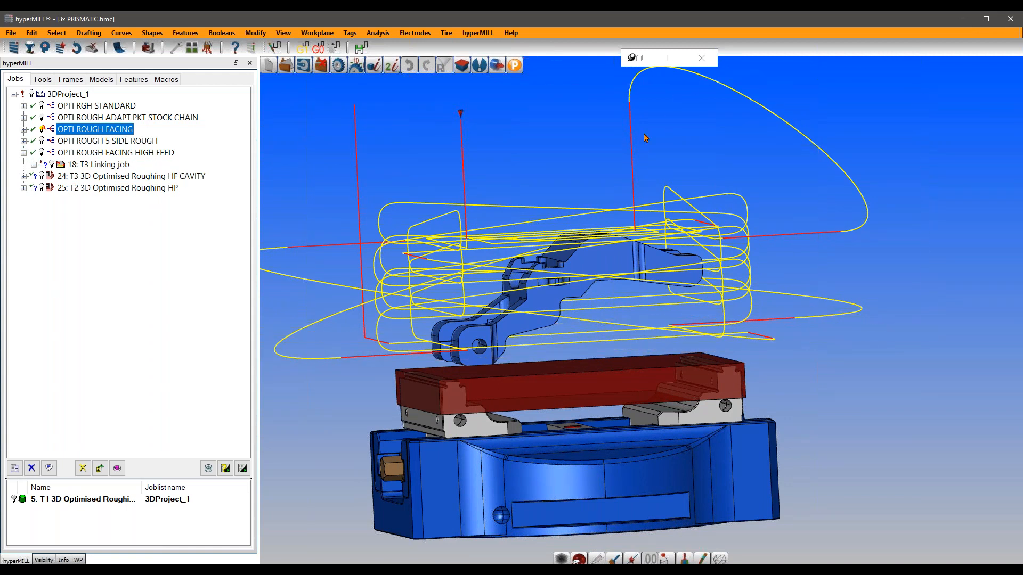
left_click(24, 141)
left_click(34, 153)
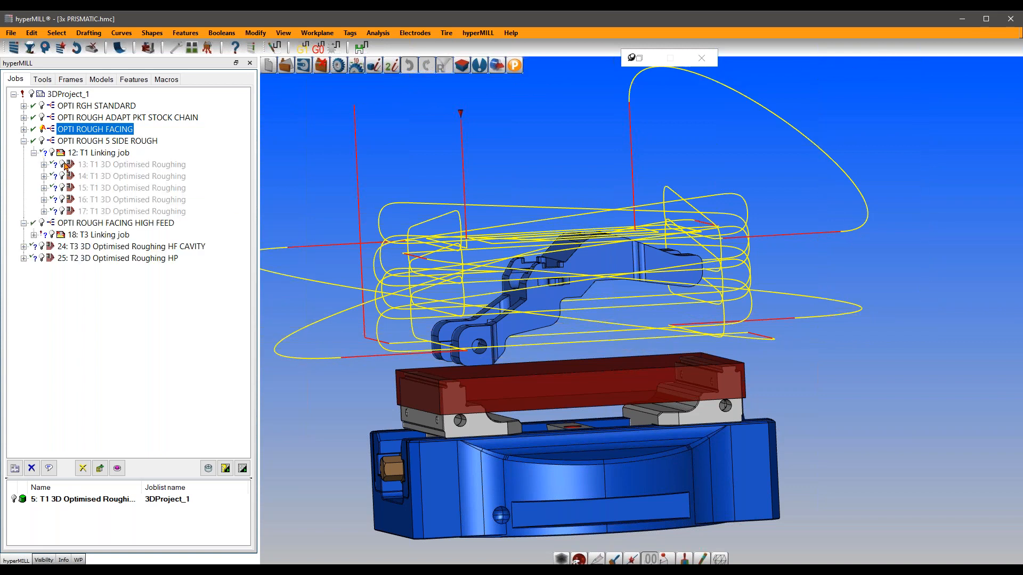
left_click(64, 164)
middle_click_drag(374, 296, 482, 311)
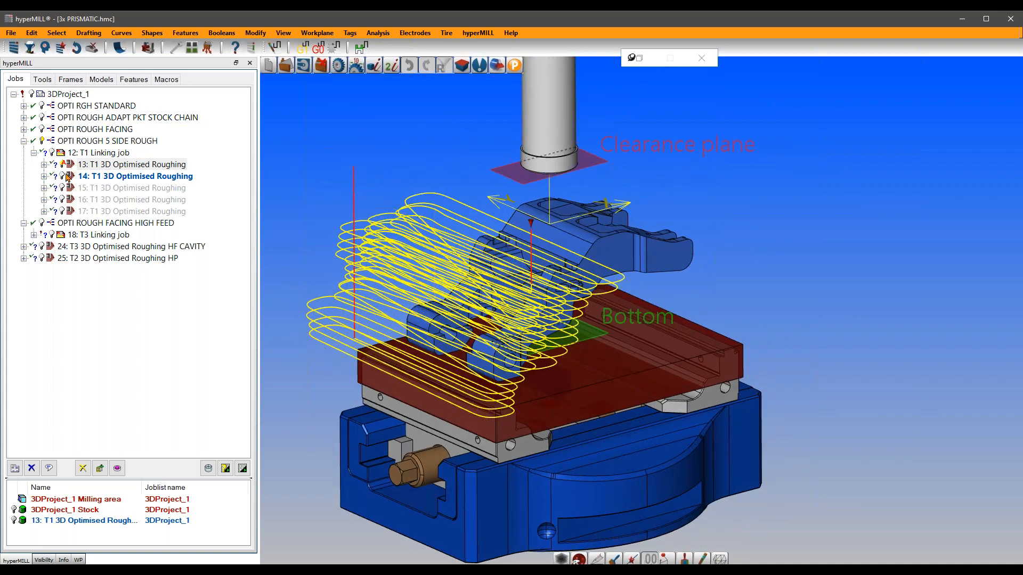
left_click(62, 176)
left_click(62, 188)
left_click(63, 201)
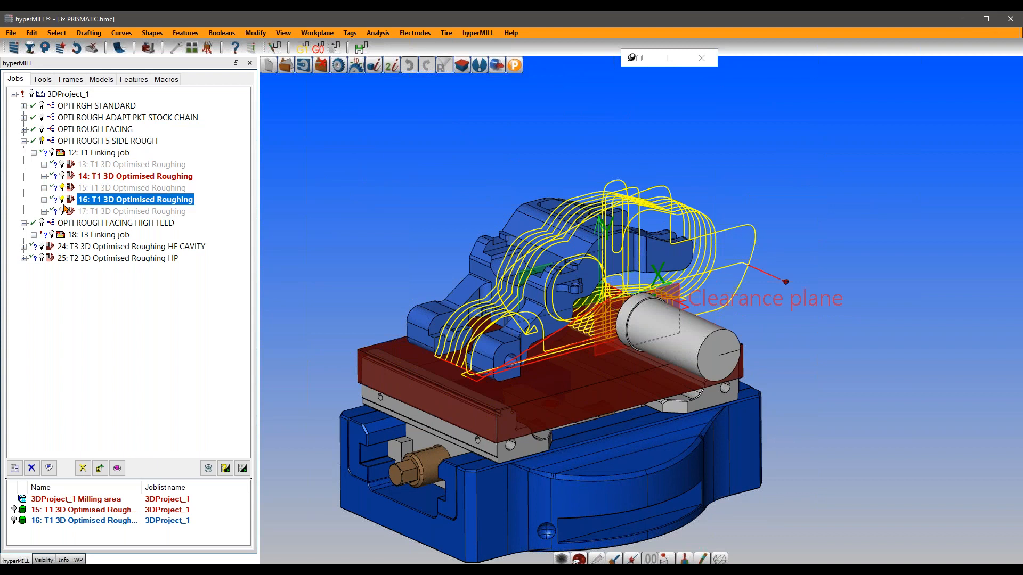
mouse_move(563, 363)
middle_mouse_down()
mouse_move(506, 322)
mouse_move(565, 347)
middle_mouse_up()
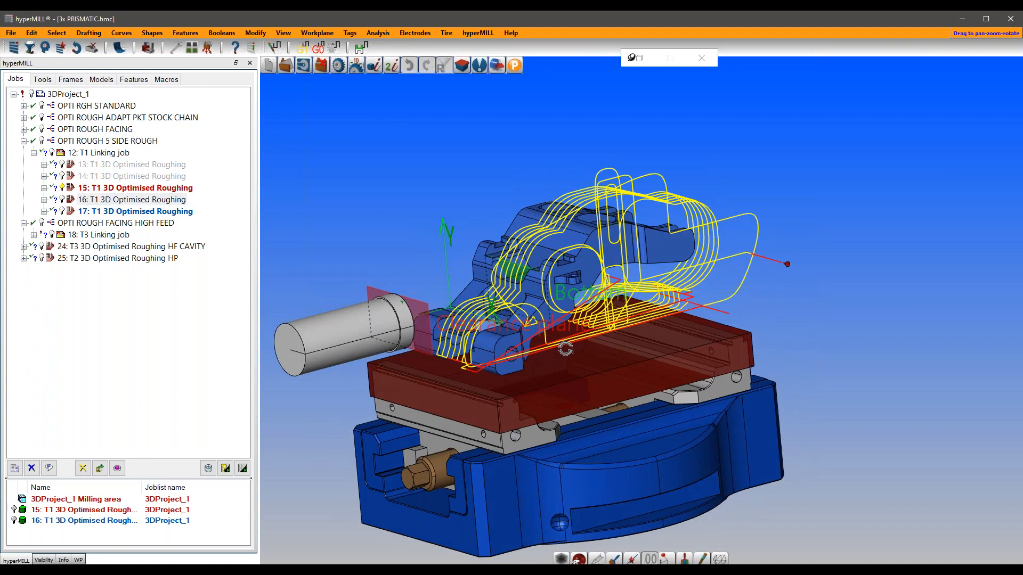
Step: Expand the T3 linking job in OPTI ROUGH FACING HIGH FEED, close the minimised job dialog and collapse the 5-side roughing list
left_click(33, 153)
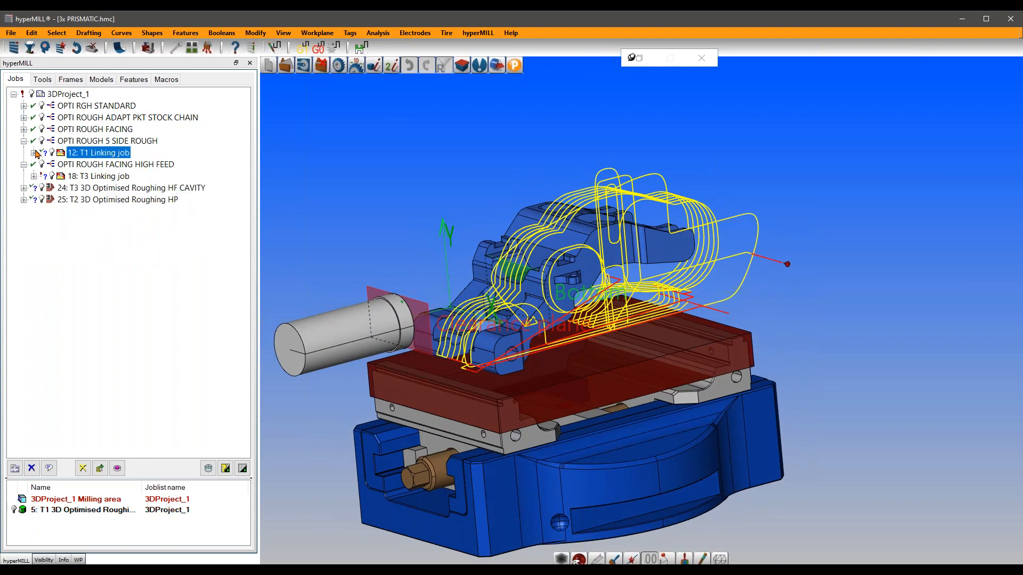
left_click(33, 176)
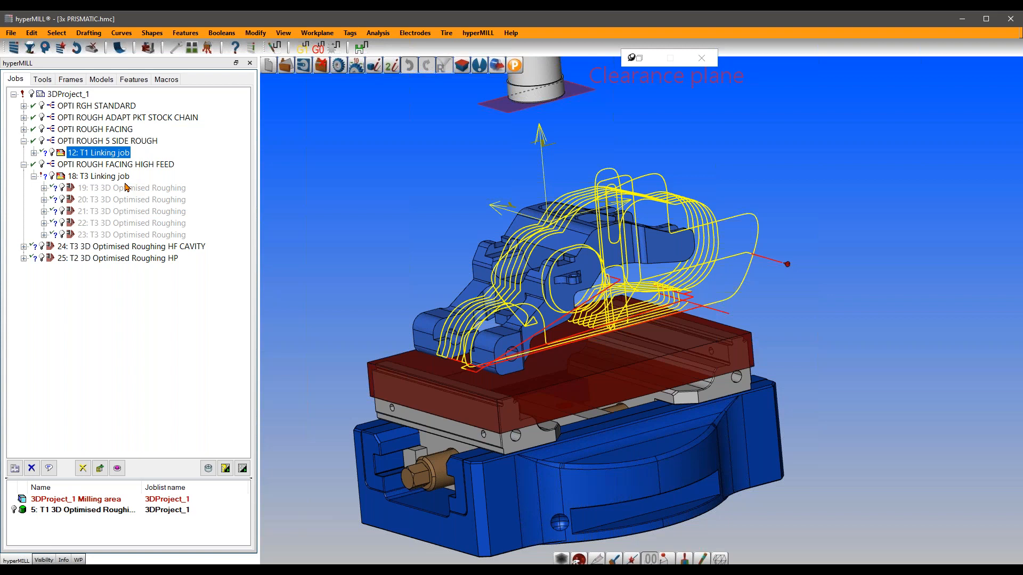
left_click(702, 58)
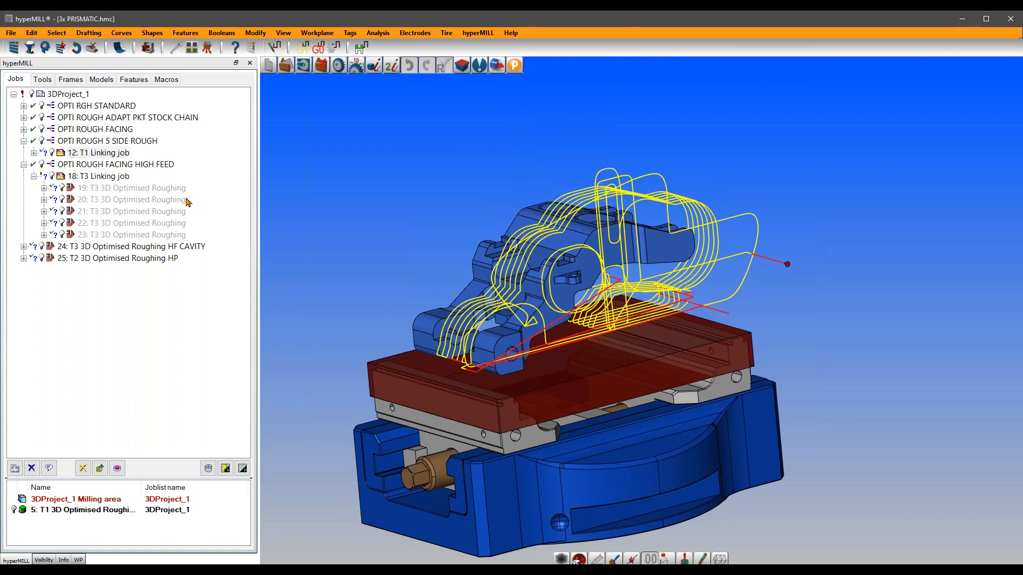
left_click(24, 142)
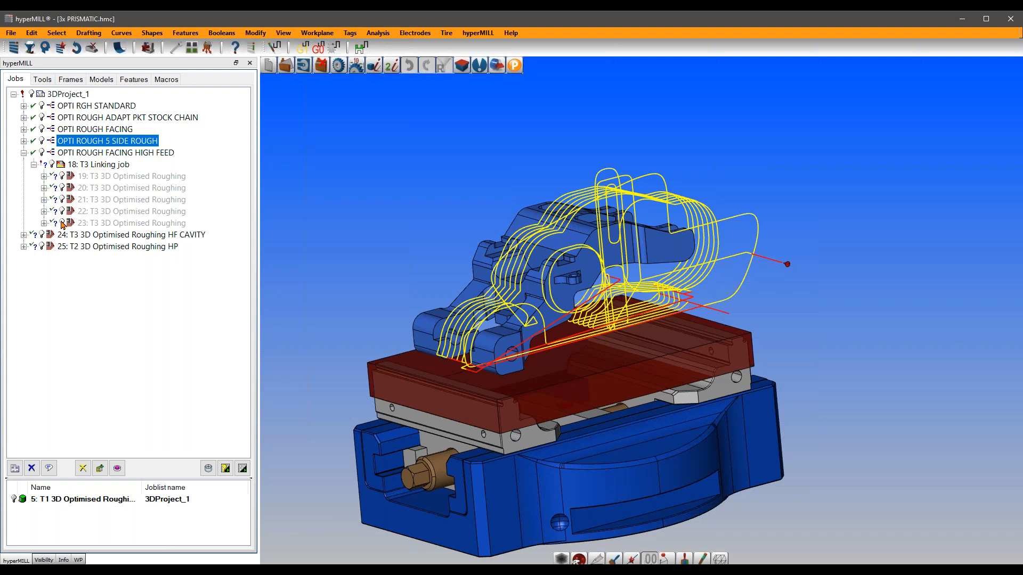
Step: Open roughing job 19 of the high feed linking job, examine the bullnose end mill's tip geometry up close and close the dialog
left_click(96, 166)
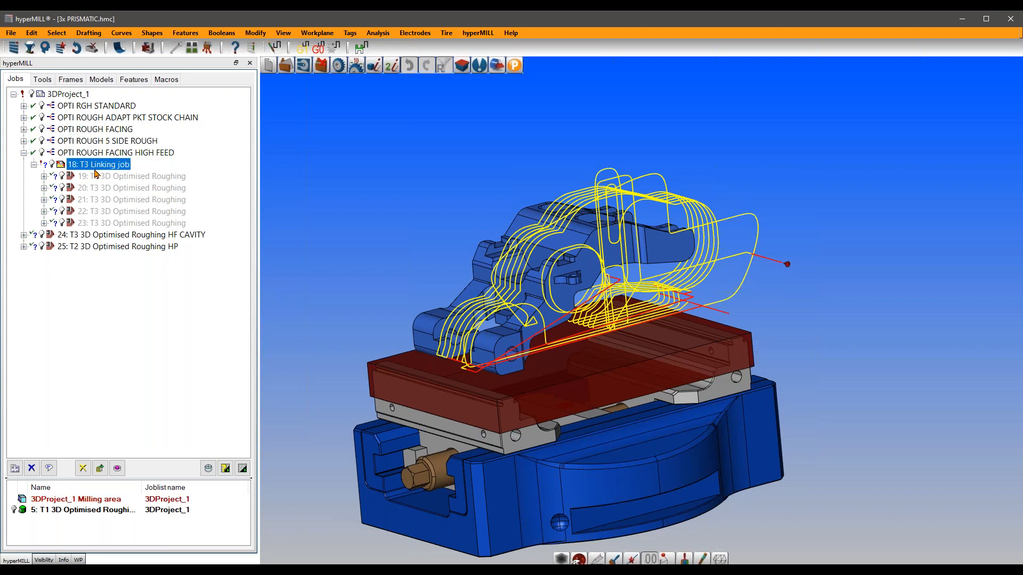
double_click(98, 177)
scroll(629, 261, "up", 4)
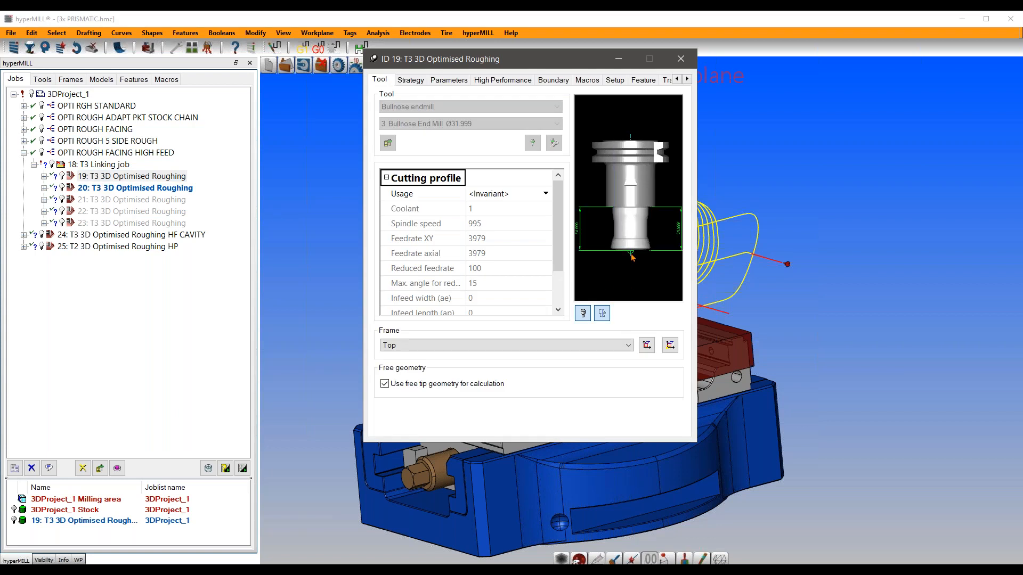
scroll(620, 252, "up", 3)
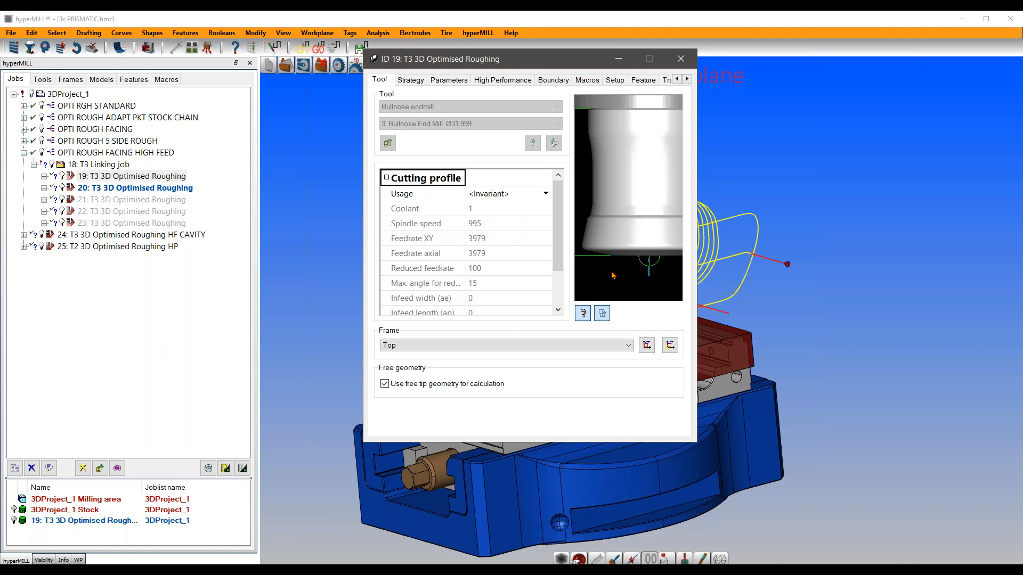
scroll(612, 270, "down", 5)
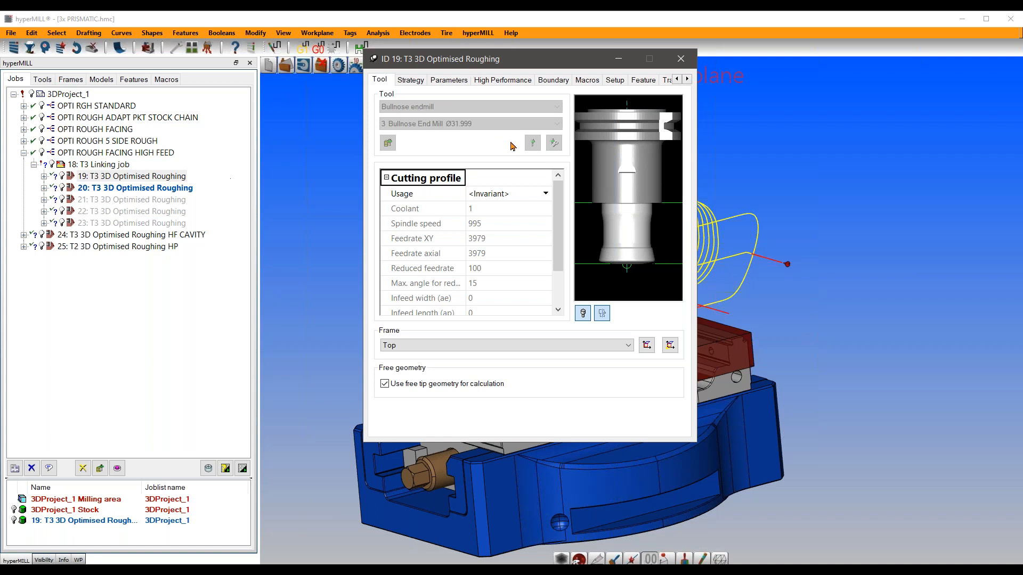
left_click(680, 59)
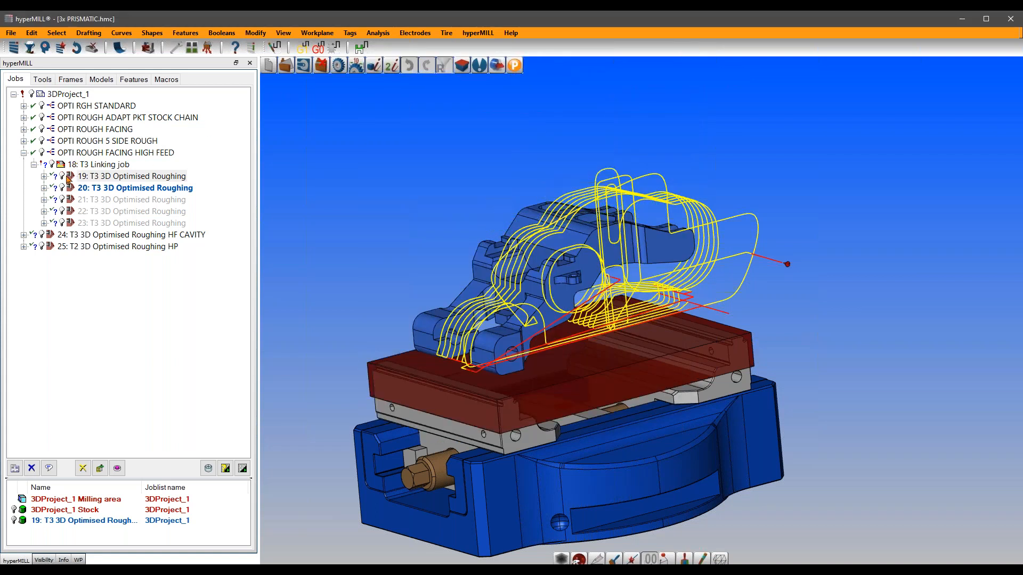
Step: Display the toolpath of high feed roughing job 19 and start its internal machine simulation
left_click(62, 176)
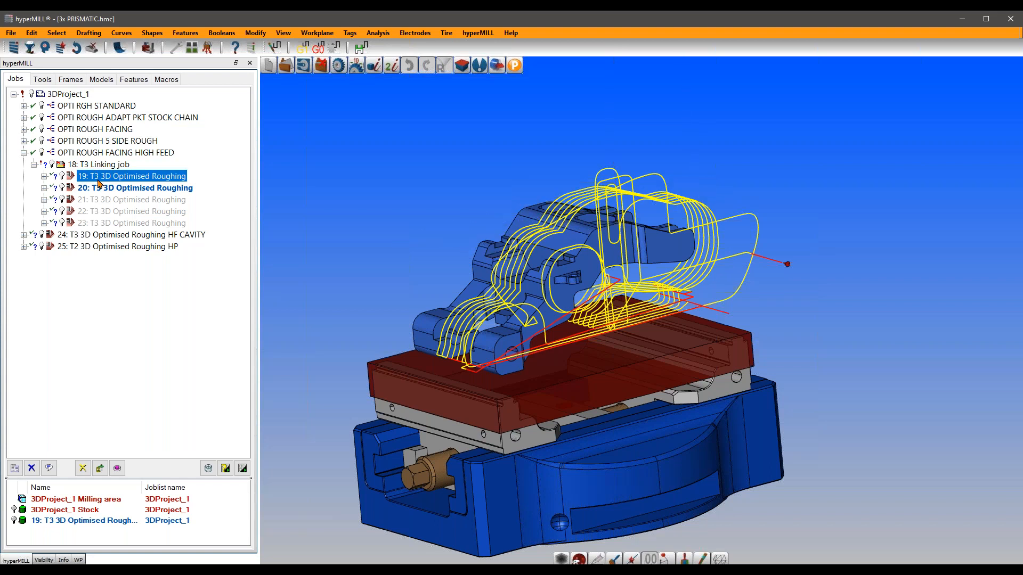
left_click(63, 176)
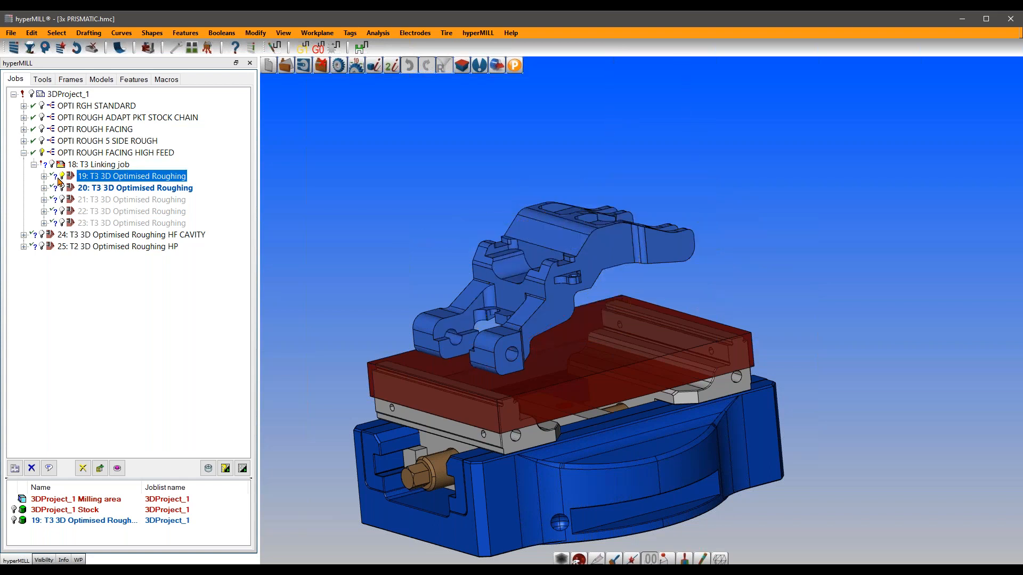
left_click(62, 176)
right_click(107, 179)
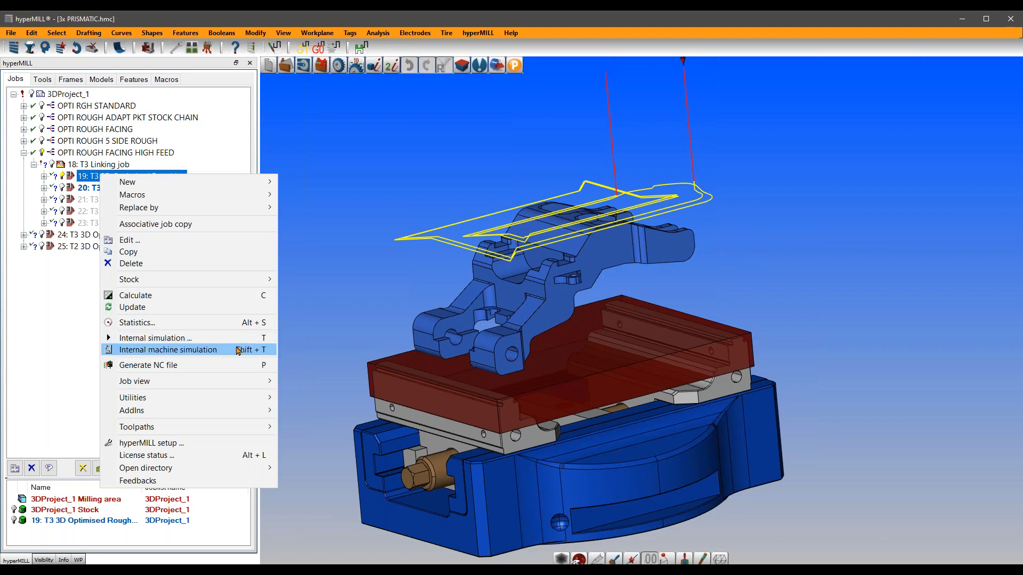
left_click(239, 351)
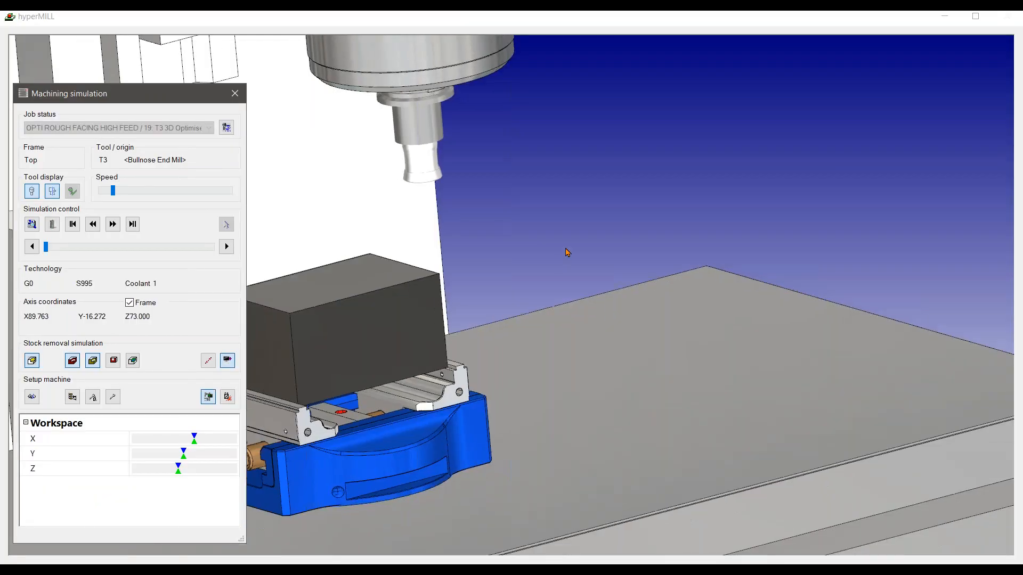
Step: Play the machine simulation of high feed job 19 and watch the bullnose end mill approach and enter the stock
scroll(326, 267, "down", 1)
scroll(331, 271, "up", 3)
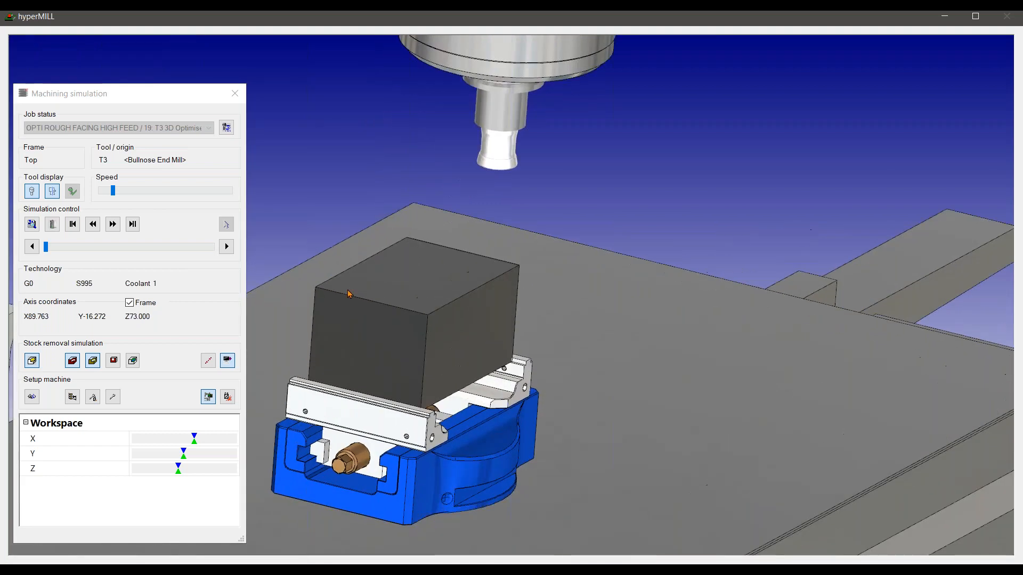
left_click(132, 227)
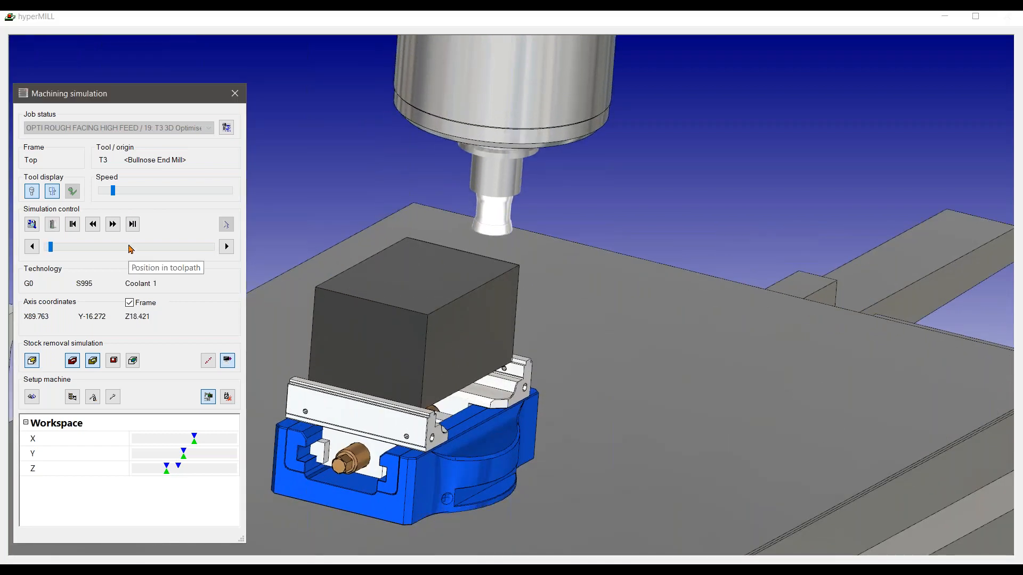
middle_click_drag(683, 407, 542, 269)
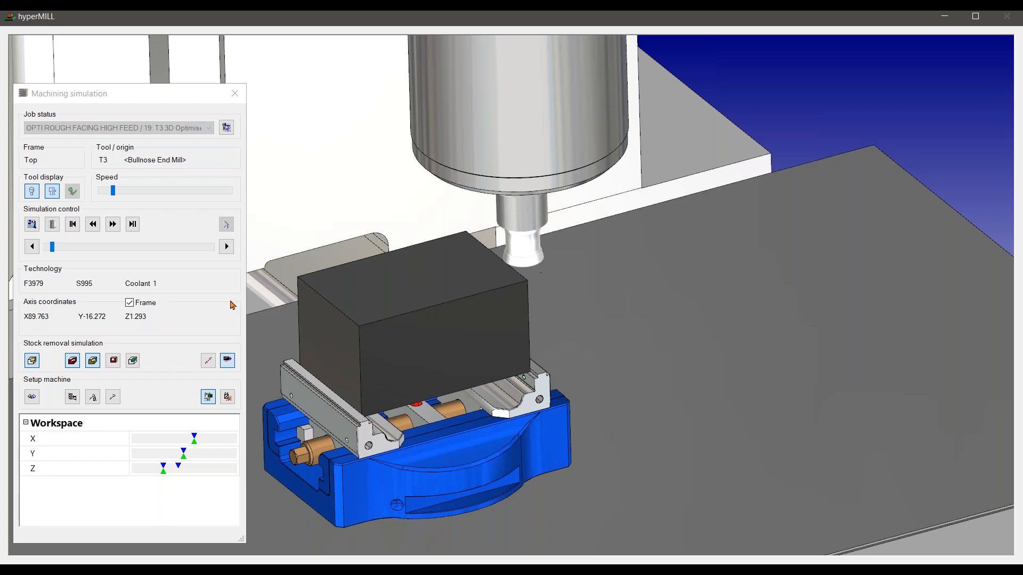
scroll(145, 243, "down", 1)
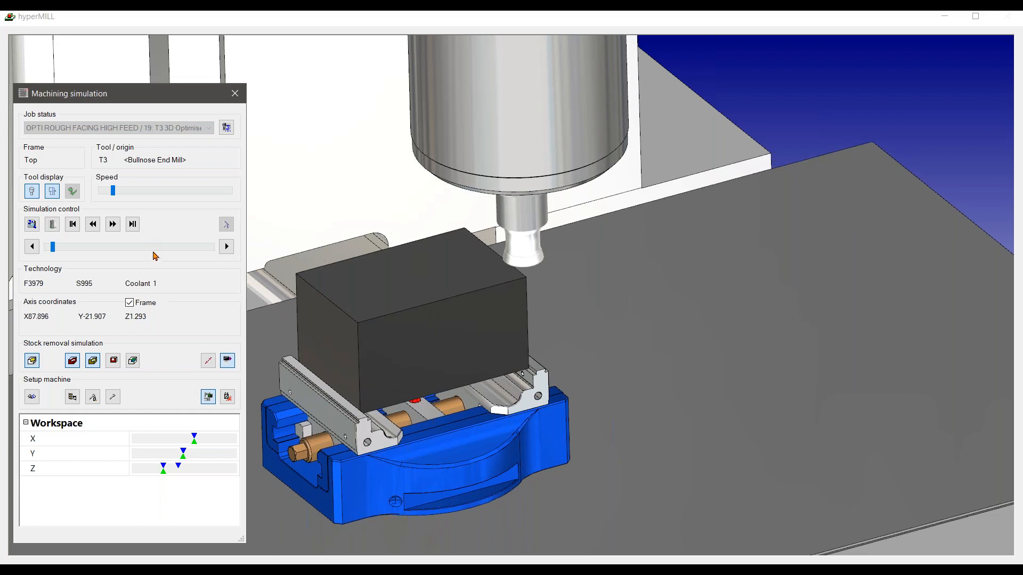
scroll(503, 279, "up", 3)
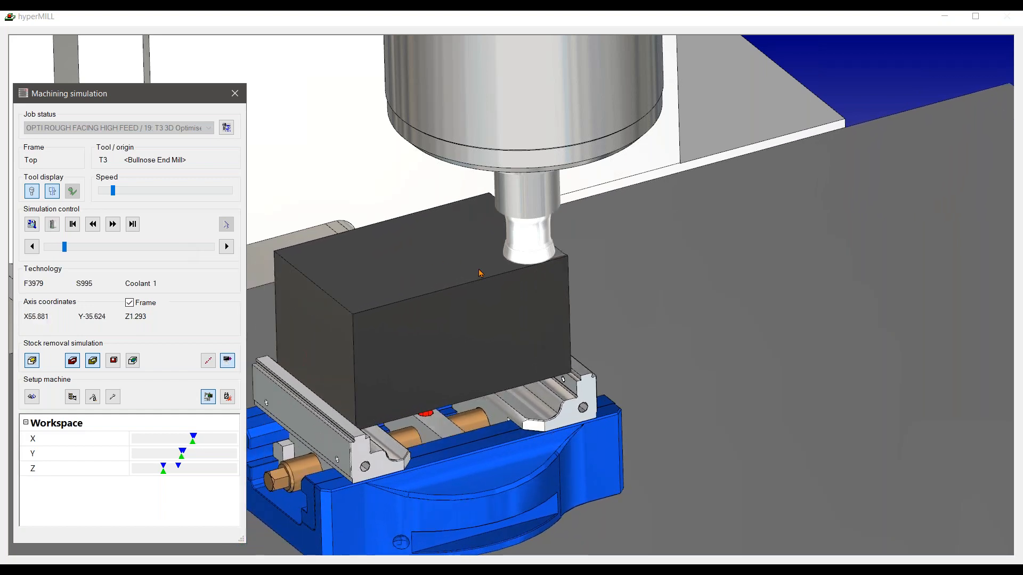
middle_click_drag(508, 262, 557, 243)
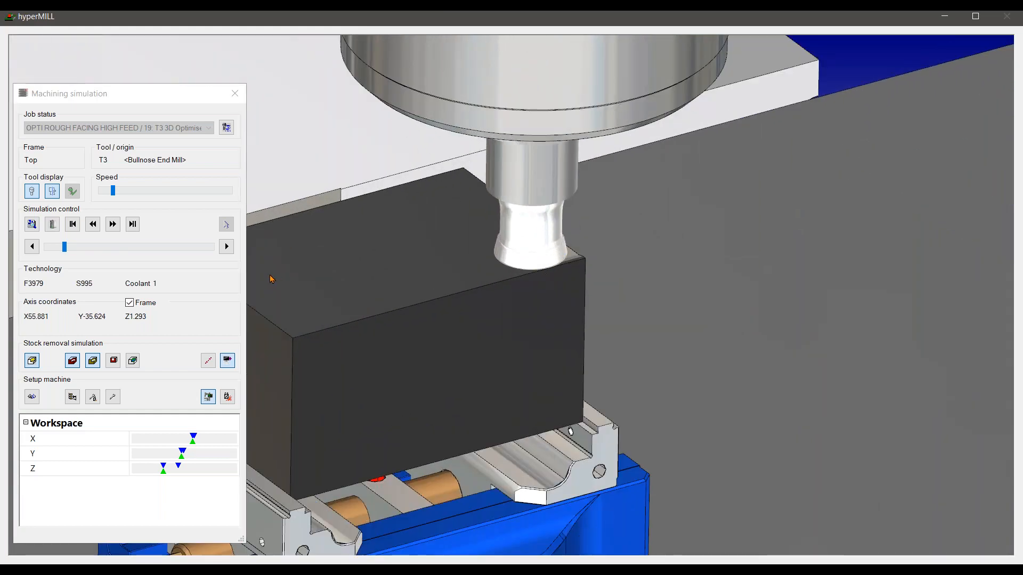
Step: Advance the machine simulation of job 19 through its first straight cut, examining the bullnose tip and cut edge up close
middle_click_drag(526, 338, 365, 281)
scroll(349, 279, "up", 5)
scroll(102, 249, "down", 6)
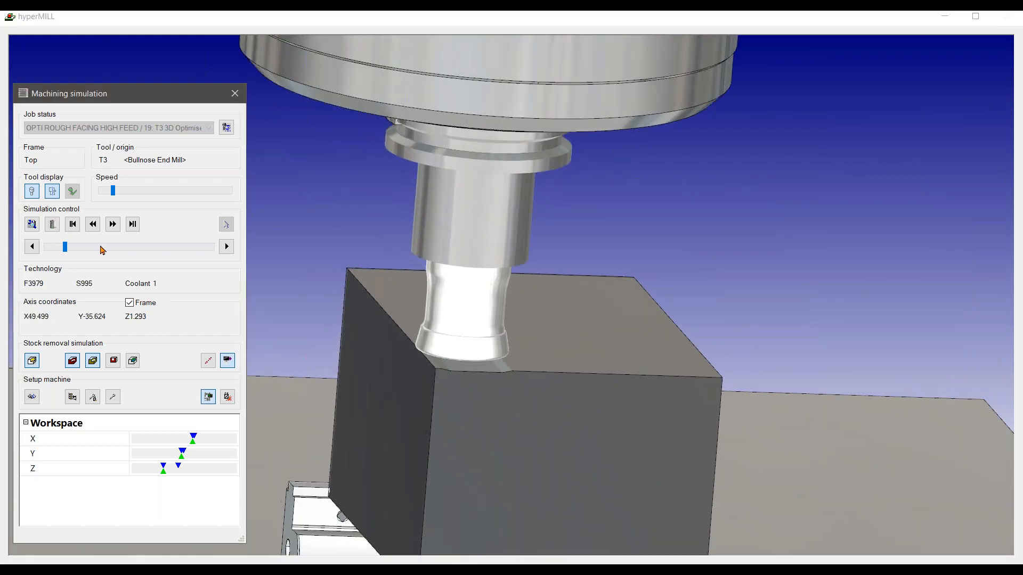
scroll(101, 249, "down", 4)
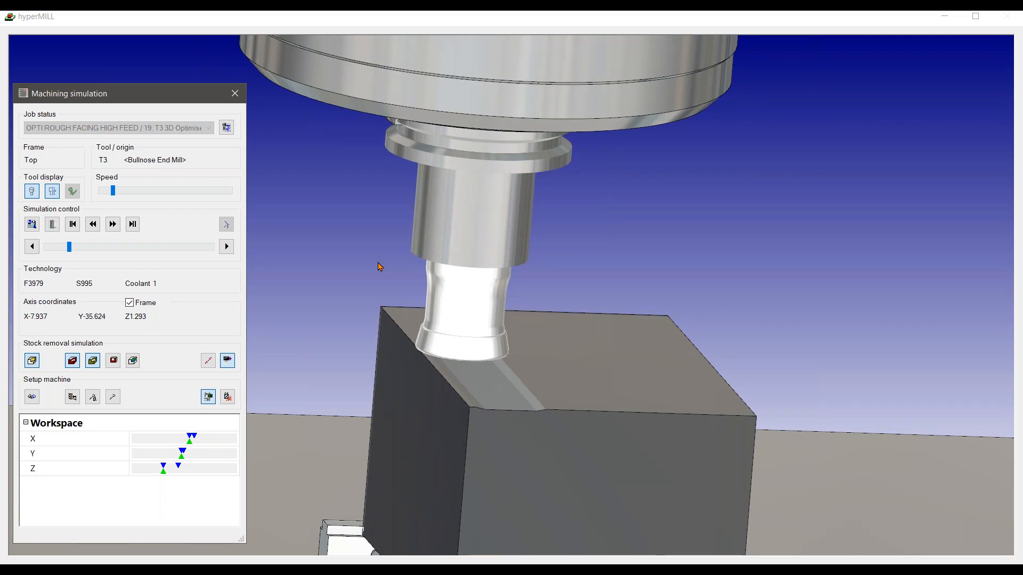
scroll(421, 368, "up", 3)
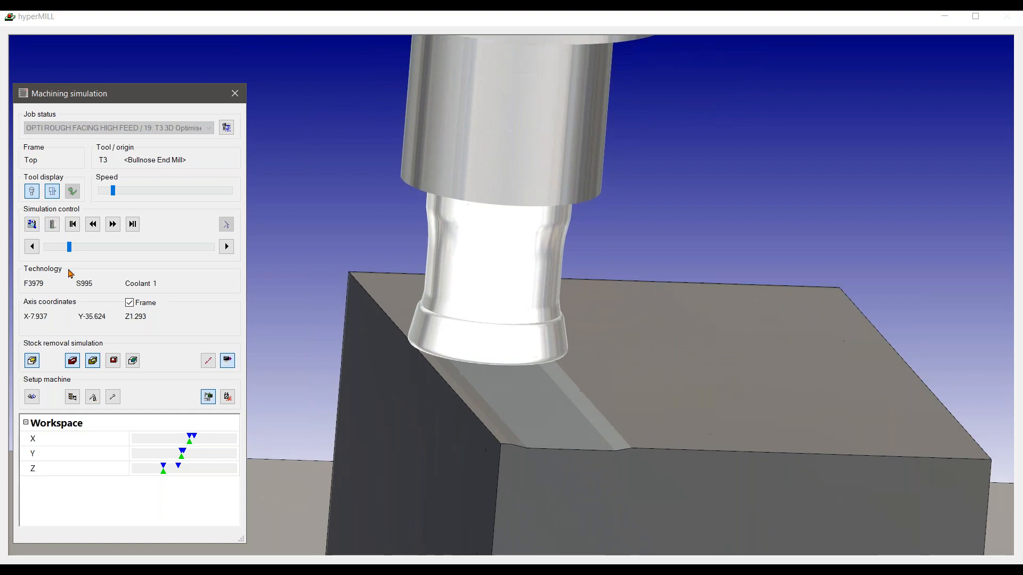
scroll(142, 249, "down", 1)
scroll(142, 248, "down", 1)
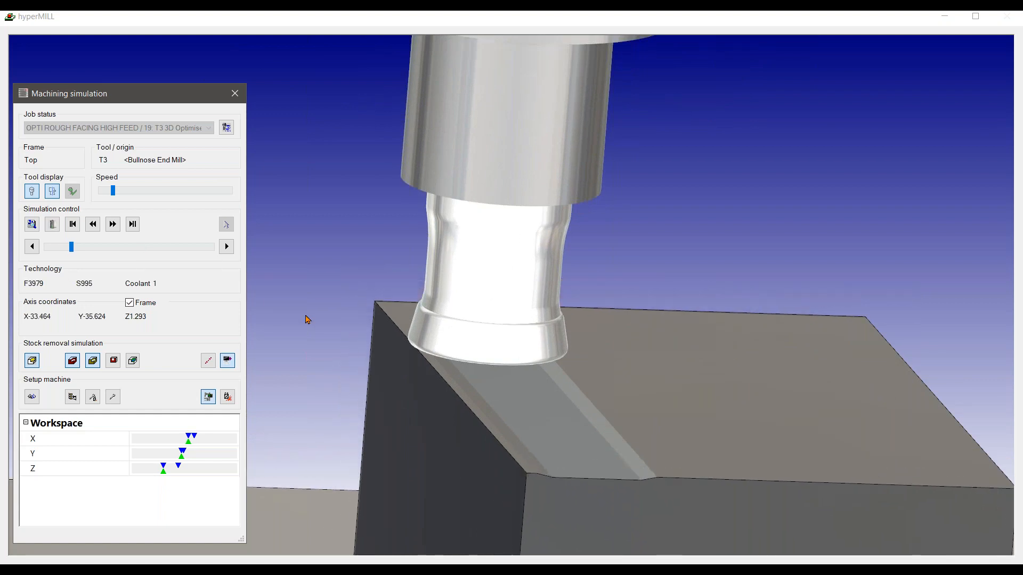
Step: Step the simulation forwards and backwards around the first stock corner, then through the facing passes to examine the remaining material
scroll(613, 305, "down", 4)
middle_click_drag(492, 349, 575, 362)
left_click(173, 249)
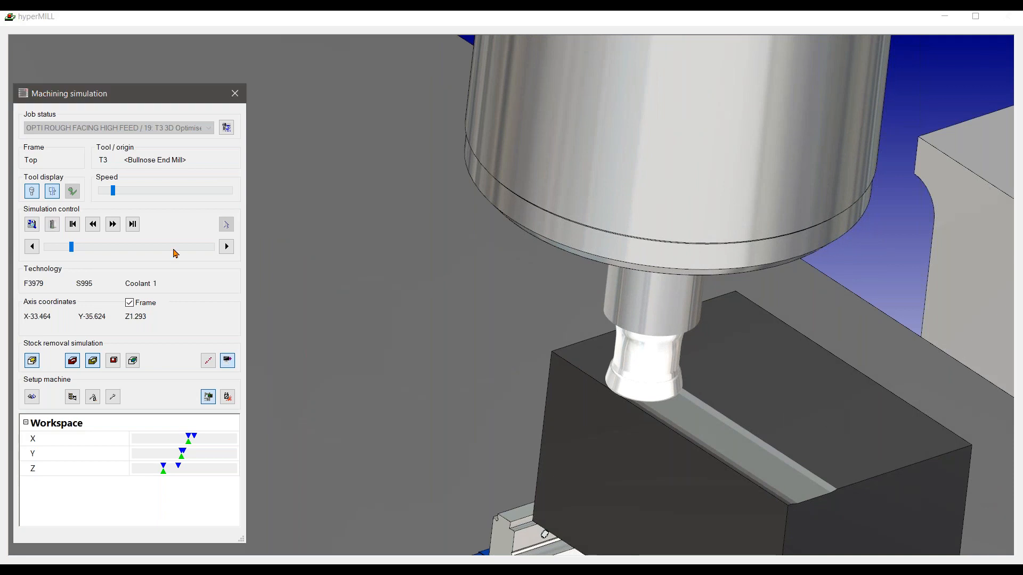
scroll(173, 252, "down", 2)
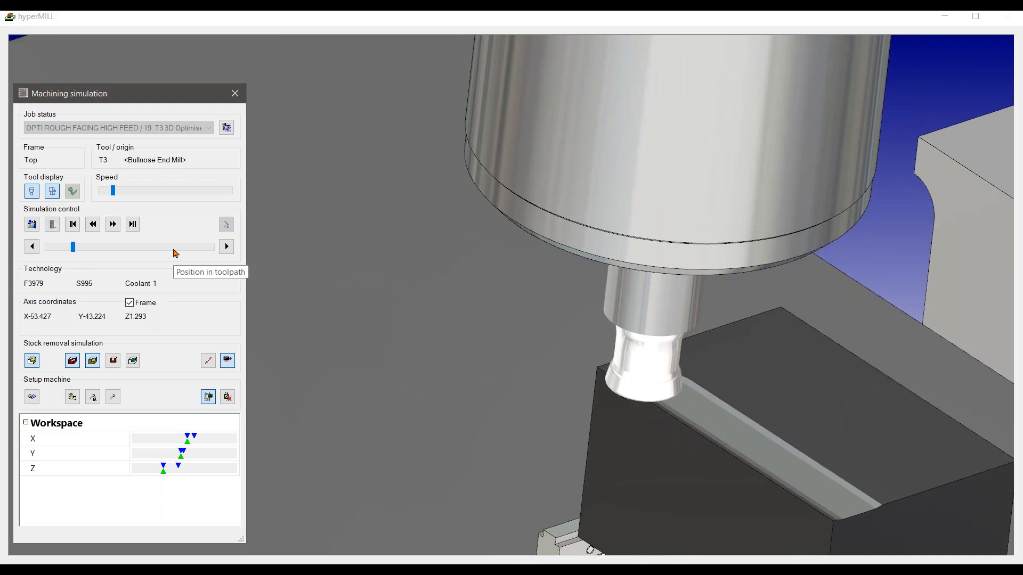
scroll(173, 249, "down", 4)
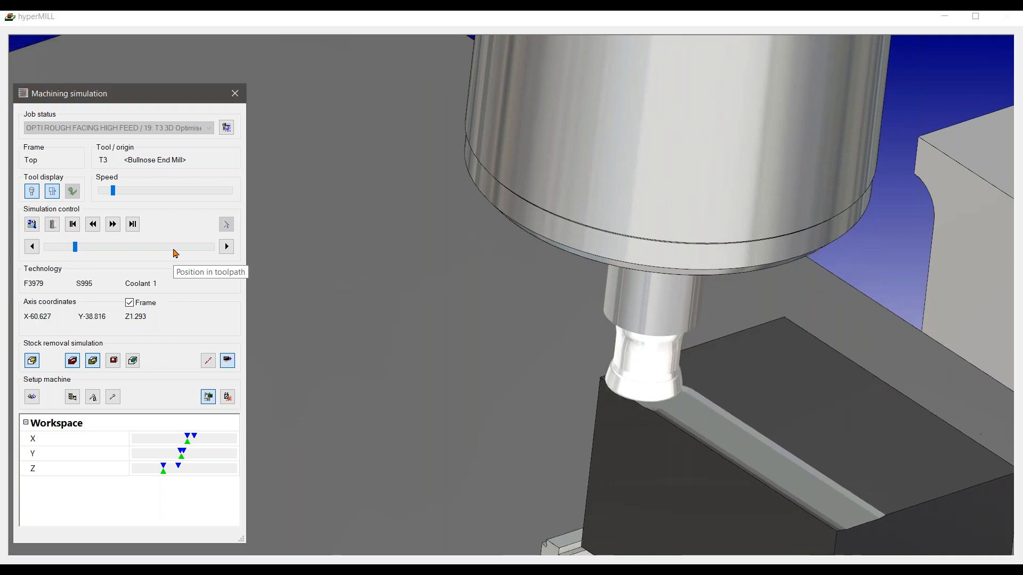
scroll(174, 252, "down", 5)
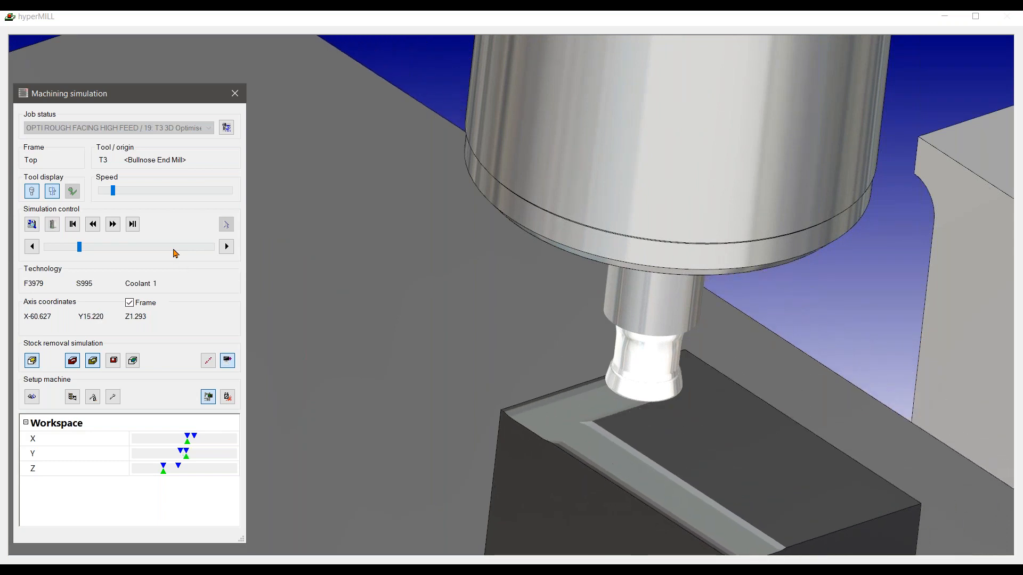
scroll(173, 252, "up", 8)
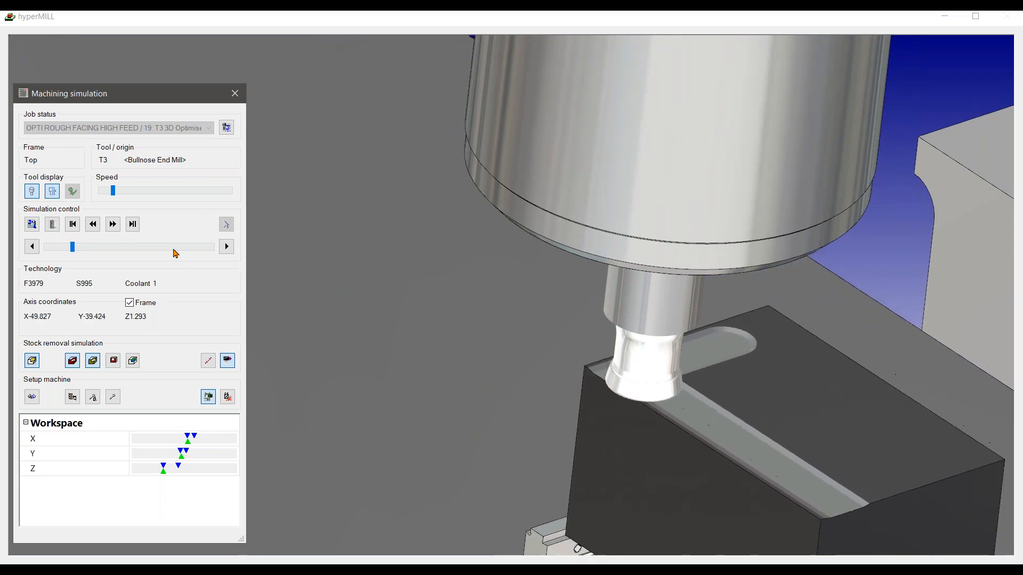
scroll(173, 250, "up", 1)
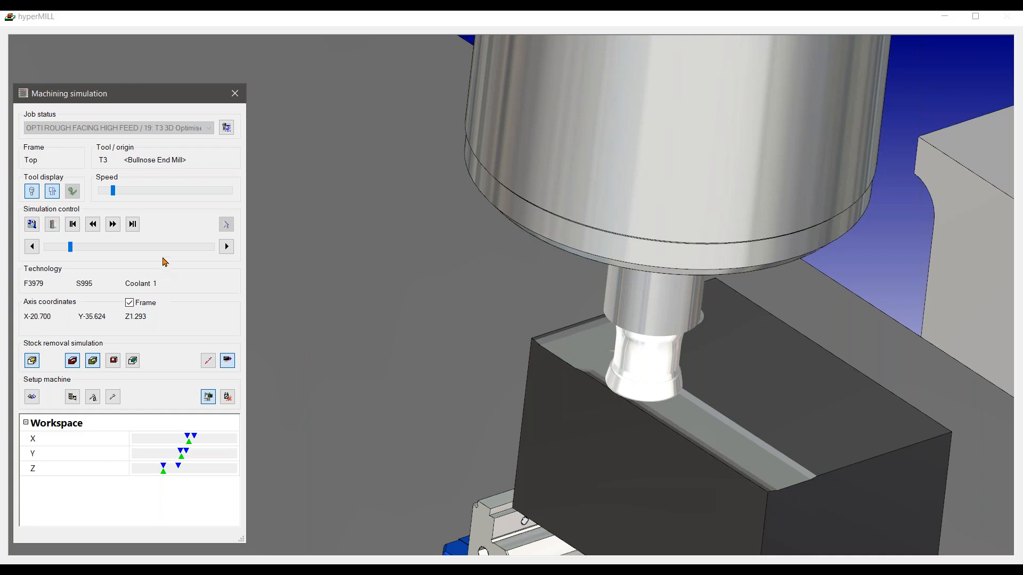
scroll(165, 251, "down", 3)
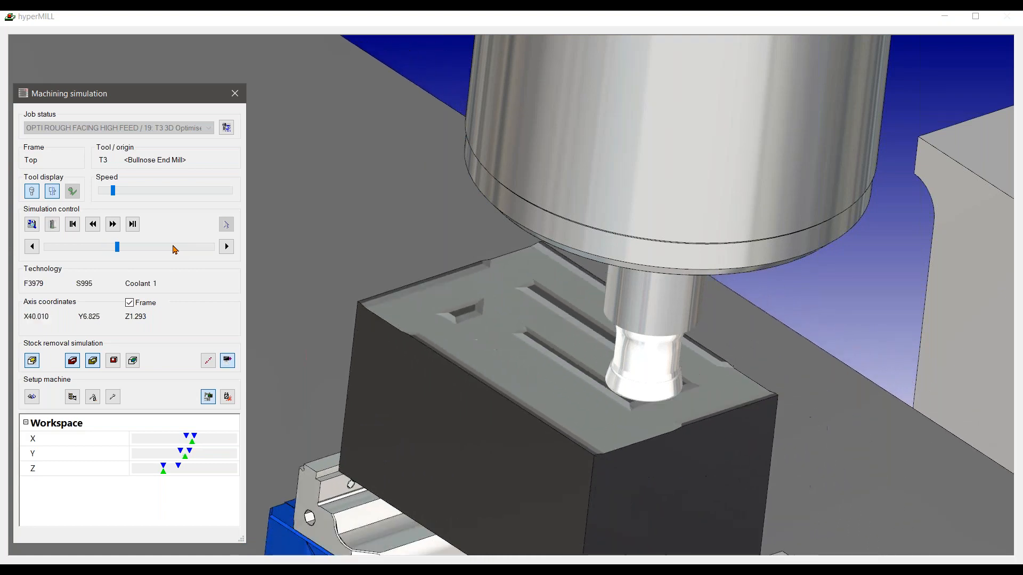
Step: Close the machine simulation, open roughing job 19 and review its high feed machining strategy and infeed parameters
mouse_move(540, 424)
middle_mouse_down()
mouse_move(529, 422)
mouse_move(550, 424)
mouse_move(538, 431)
mouse_move(548, 417)
mouse_move(538, 411)
middle_mouse_up()
left_click(235, 94)
double_click(171, 177)
left_click(411, 79)
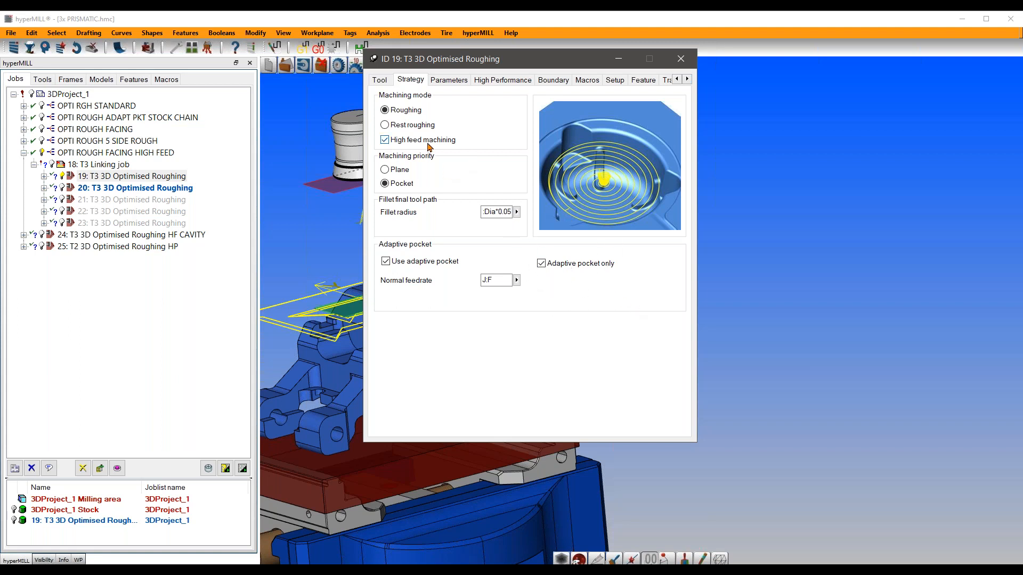
left_click(448, 80)
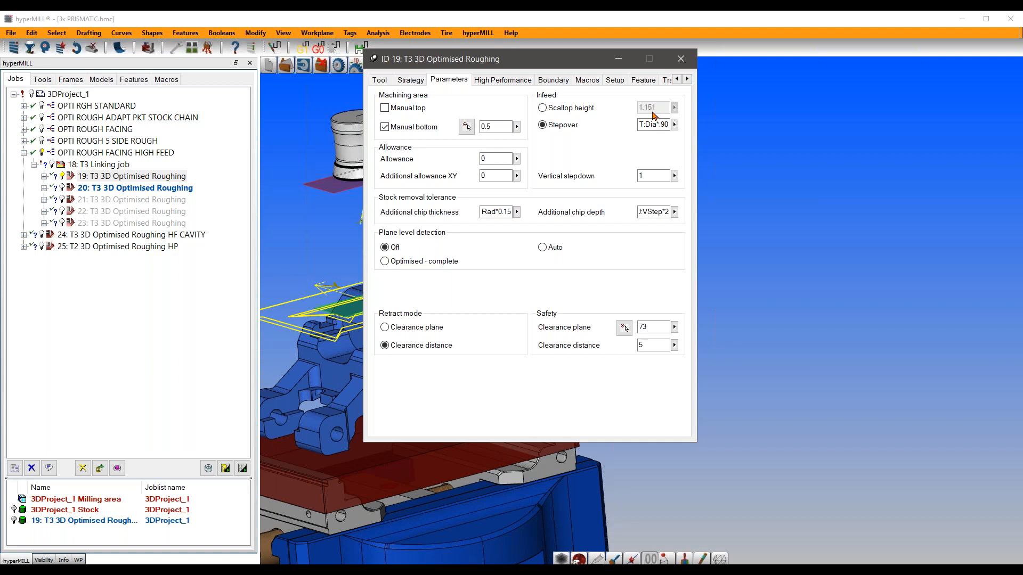
Step: Switch the infeed of job 19 to a scallop height of 0.5, recalculate it and close the dialog
left_click(588, 111)
double_click(662, 108)
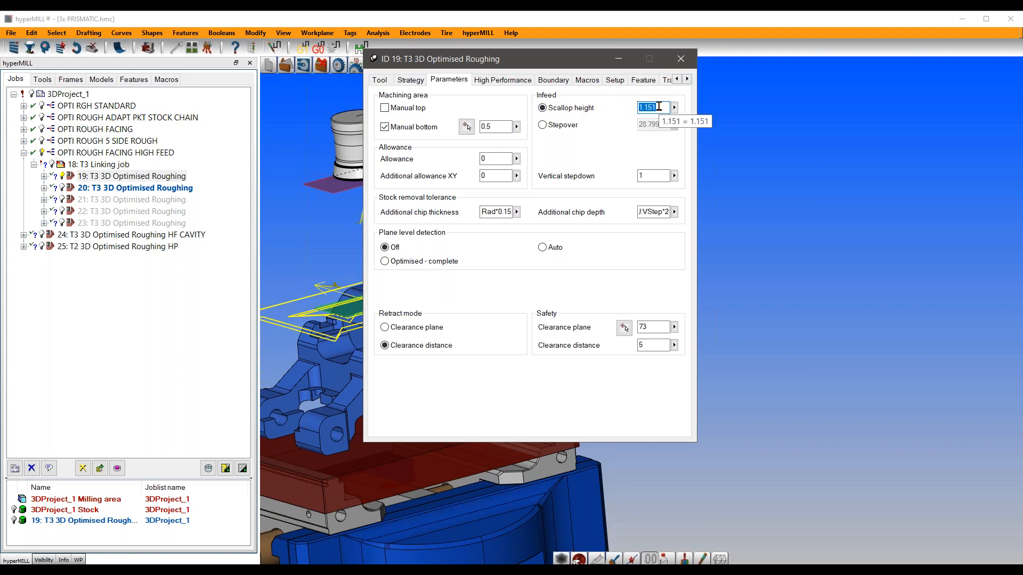
key("BackSpace")
type(".5")
key("Tab")
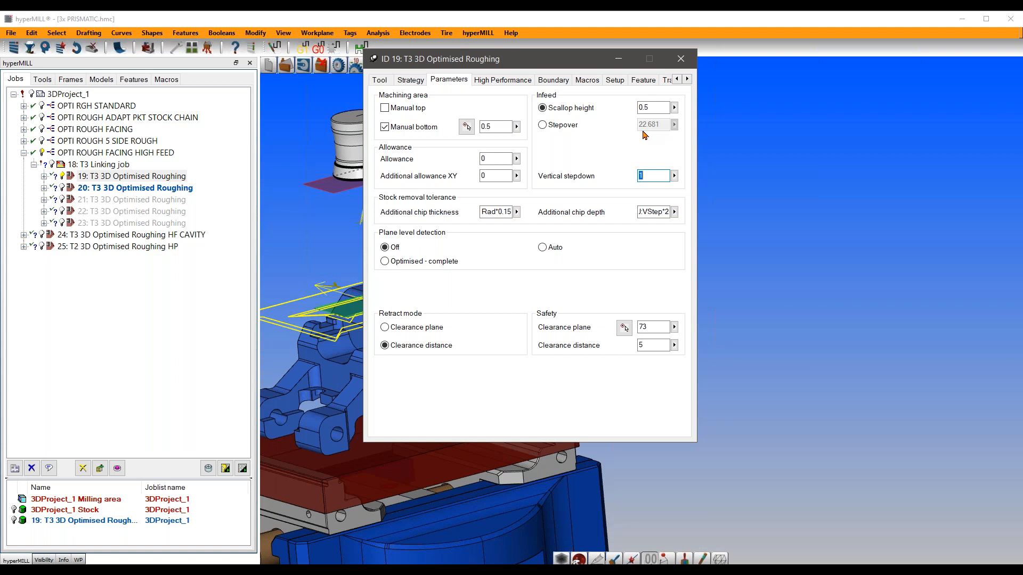
right_click(471, 52)
left_click(503, 57)
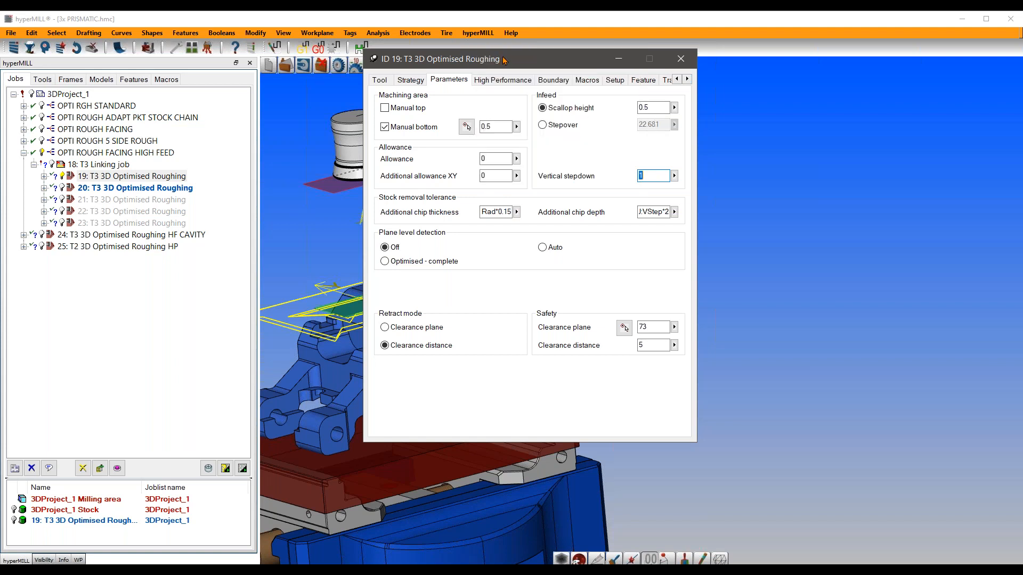
left_click(681, 58)
Step: Inspect the recalculated toolpath of job 19 and start its internal machine simulation with a closer view of the stock
scroll(623, 320, "down", 5)
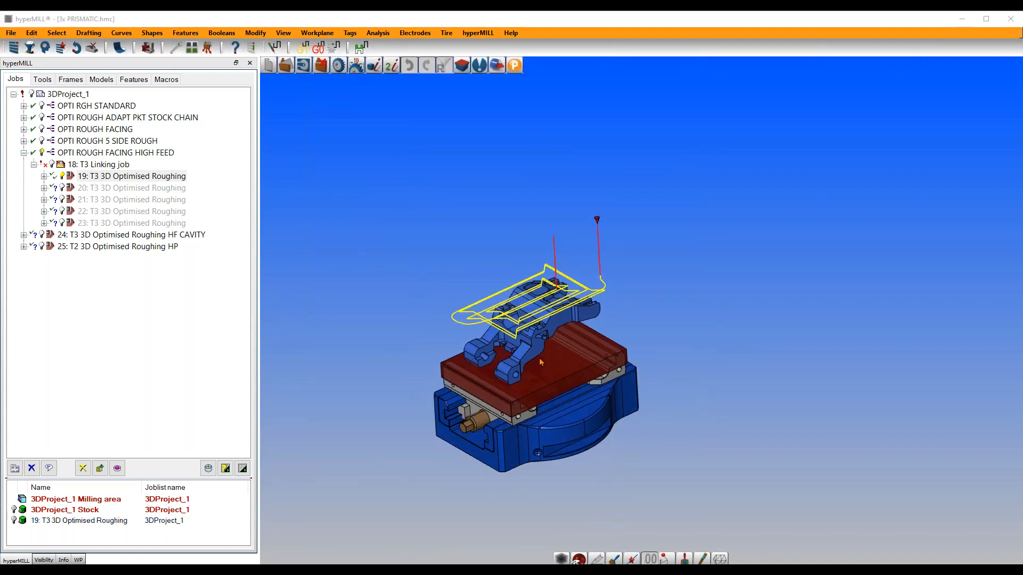
scroll(540, 363, "up", 5)
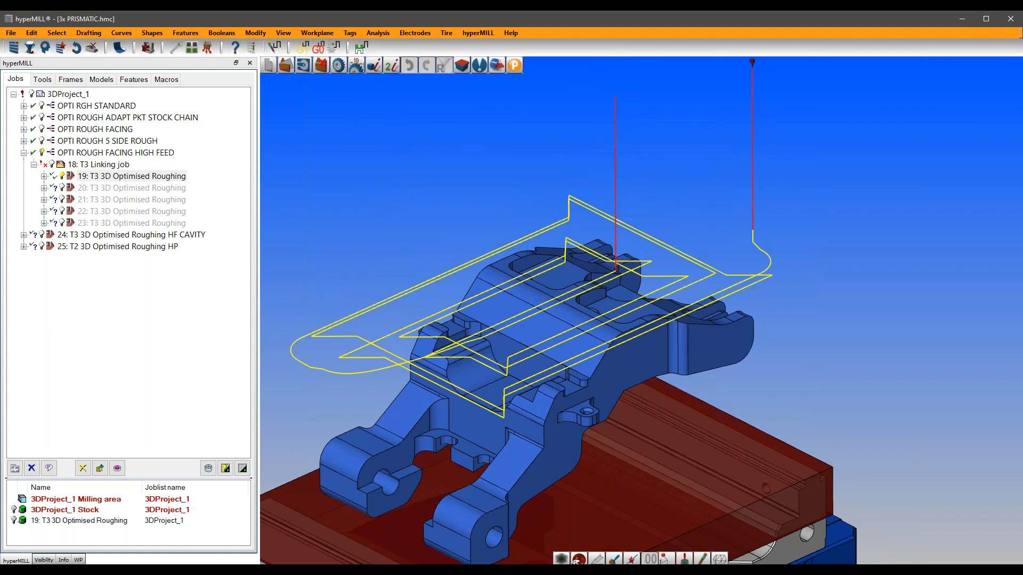
right_click(108, 177)
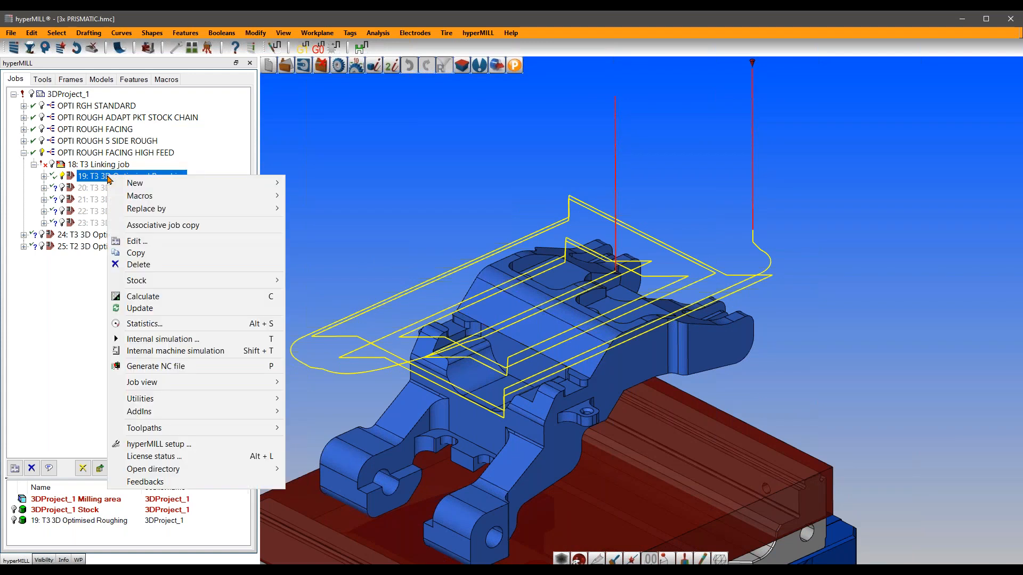
left_click(172, 351)
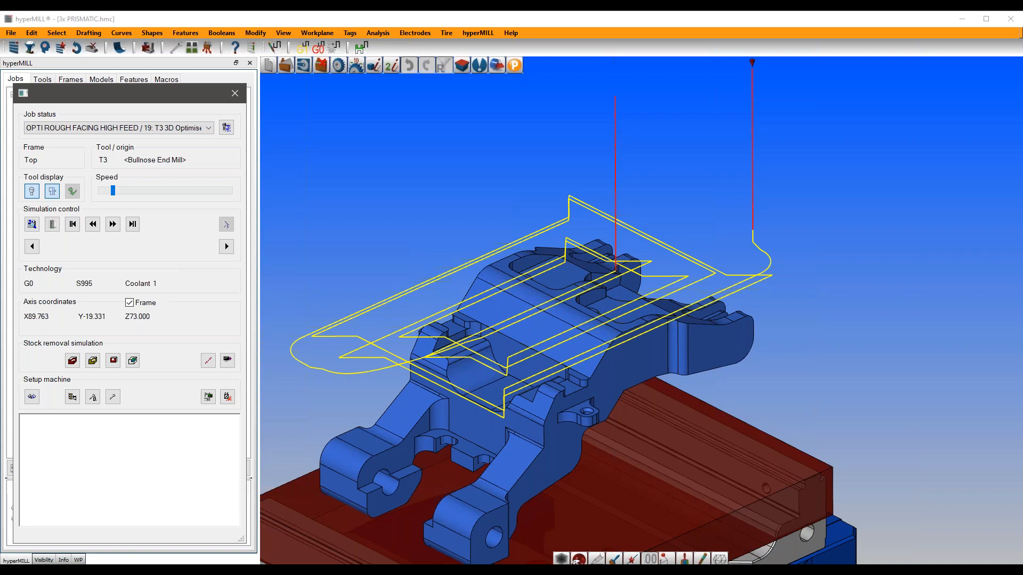
scroll(820, 226, "down", 4)
scroll(554, 292, "up", 5)
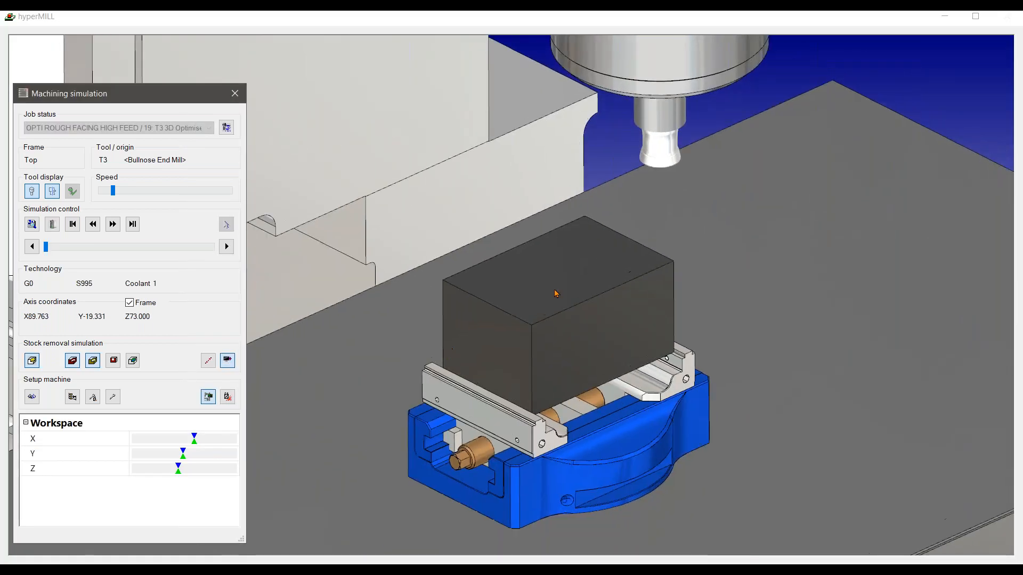
Step: Play the machine simulation of the recalculated facing job and raise the simulation speed
left_click(112, 223)
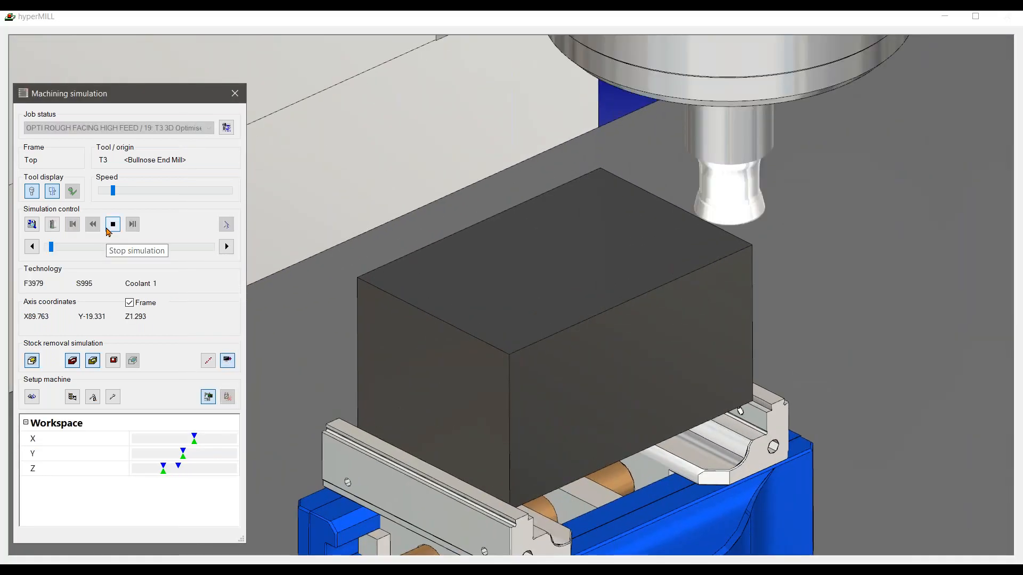
left_click(149, 198)
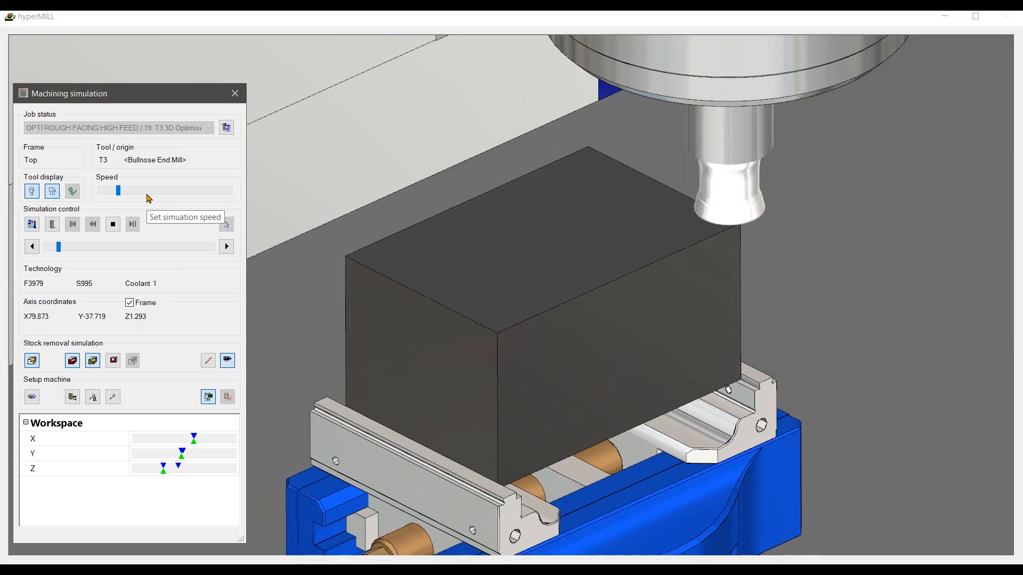
left_click(147, 195)
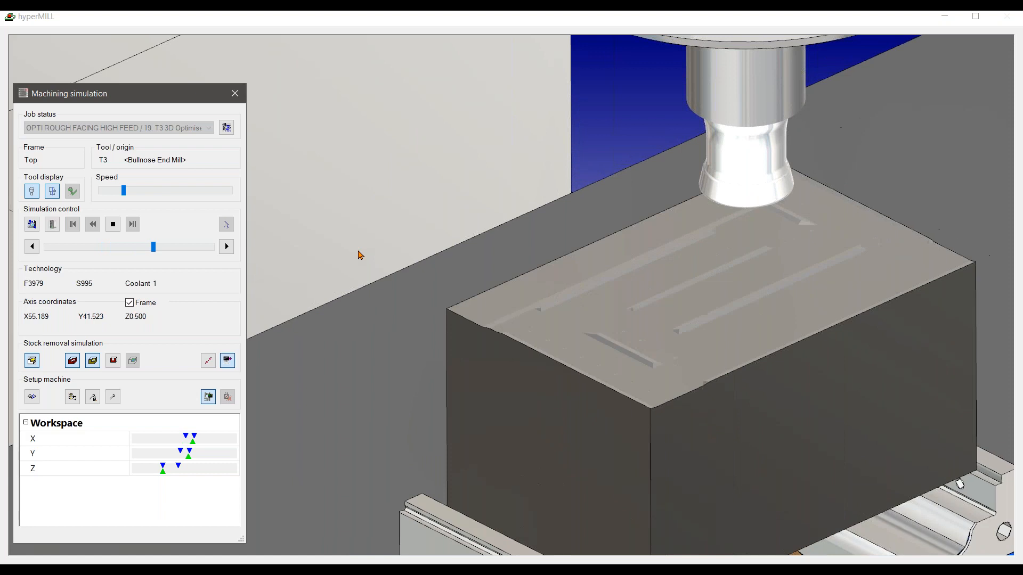
Step: Stop the simulation, restart it from the beginning and pause it as the tool approaches the stock corner
left_click(113, 224)
left_click(73, 224)
left_click(114, 225)
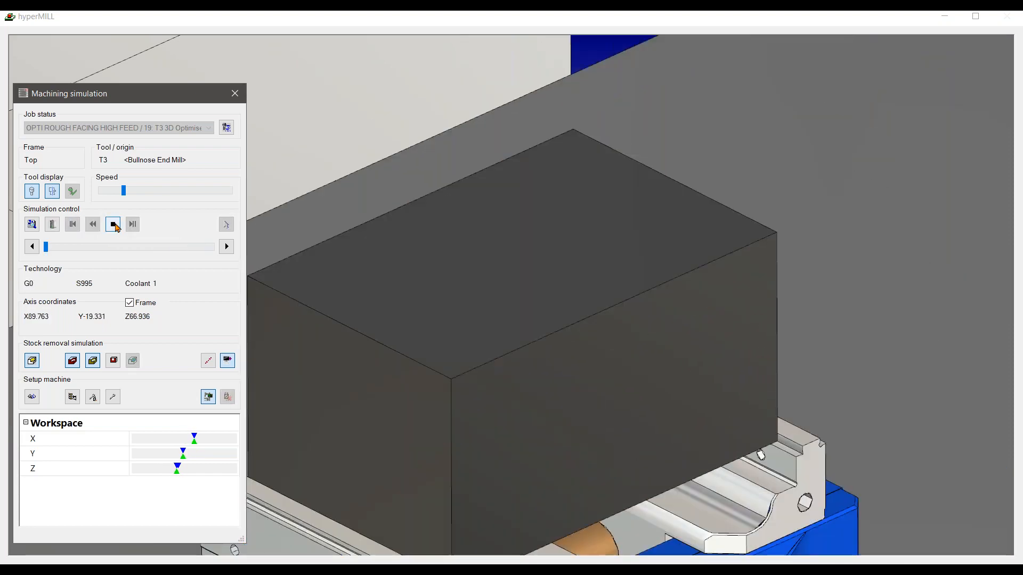
left_click(114, 225)
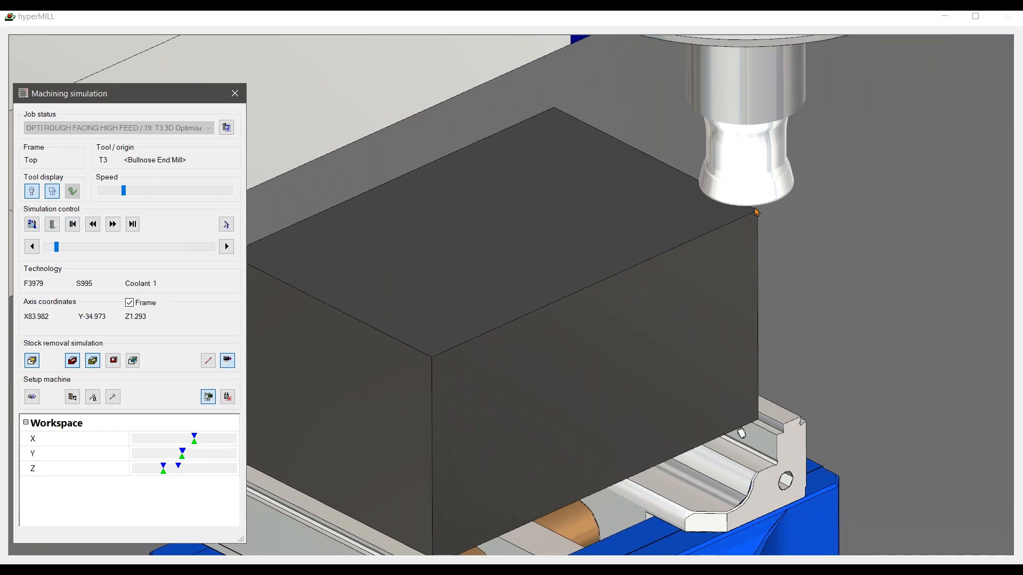
Step: Resume the simulation at a higher speed, pausing after the first facing level and again at the start of the second
left_click(113, 225)
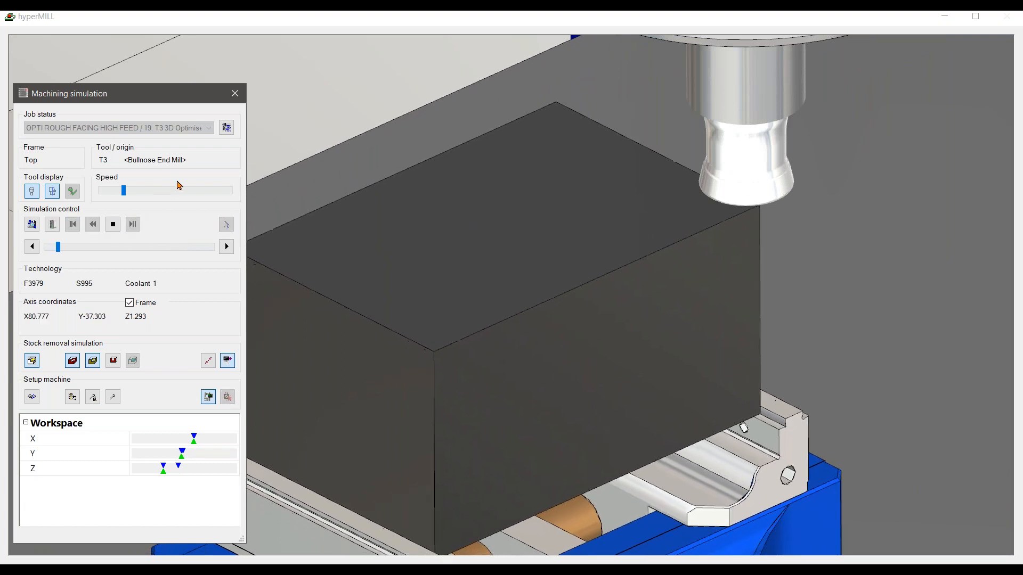
left_click(179, 190)
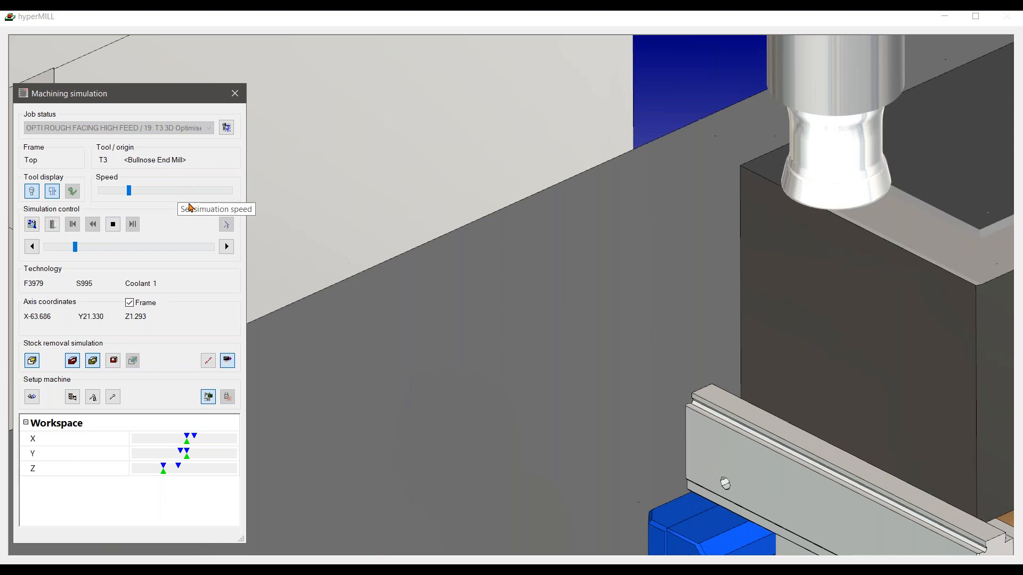
left_click(113, 224)
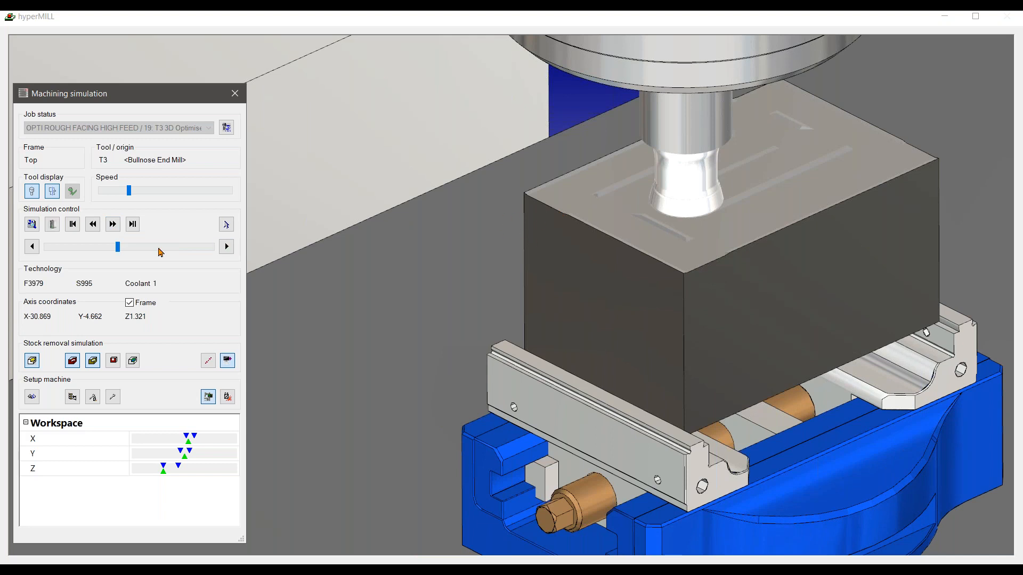
left_click(113, 224)
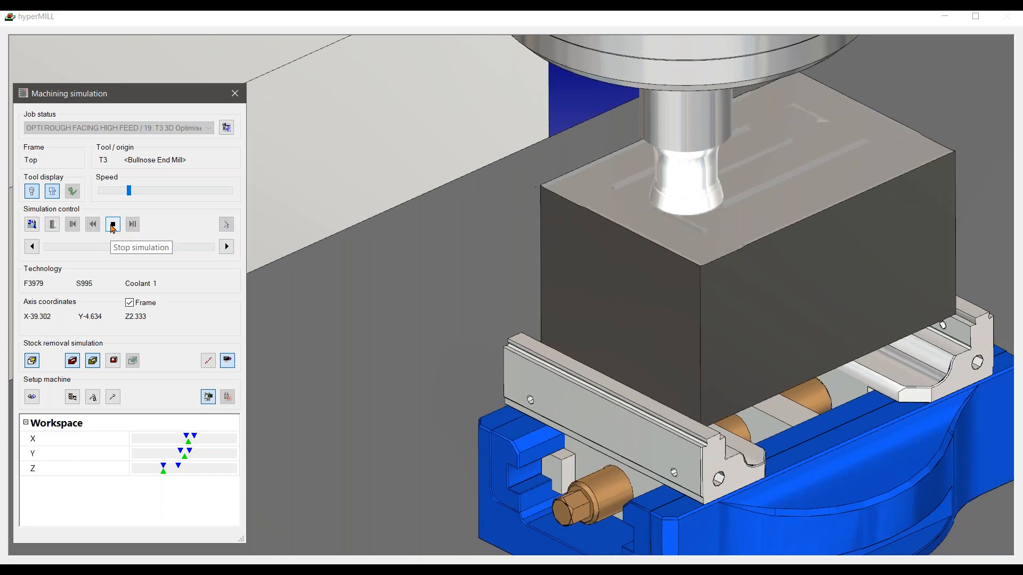
left_click(113, 223)
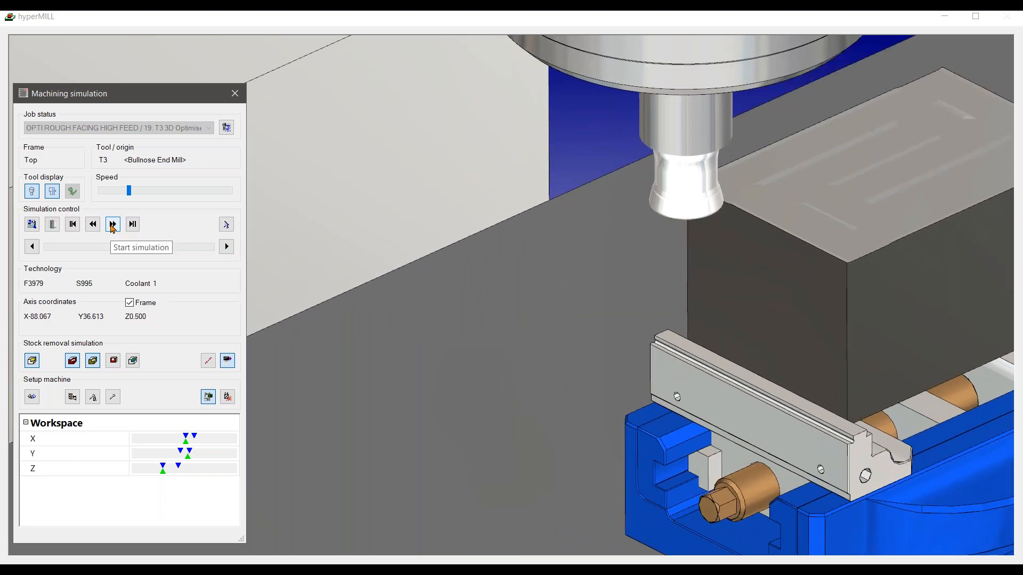
Step: Run the simulation faster to the end of the toolpath and examine the machined top face up close
scroll(366, 247, "down", 4)
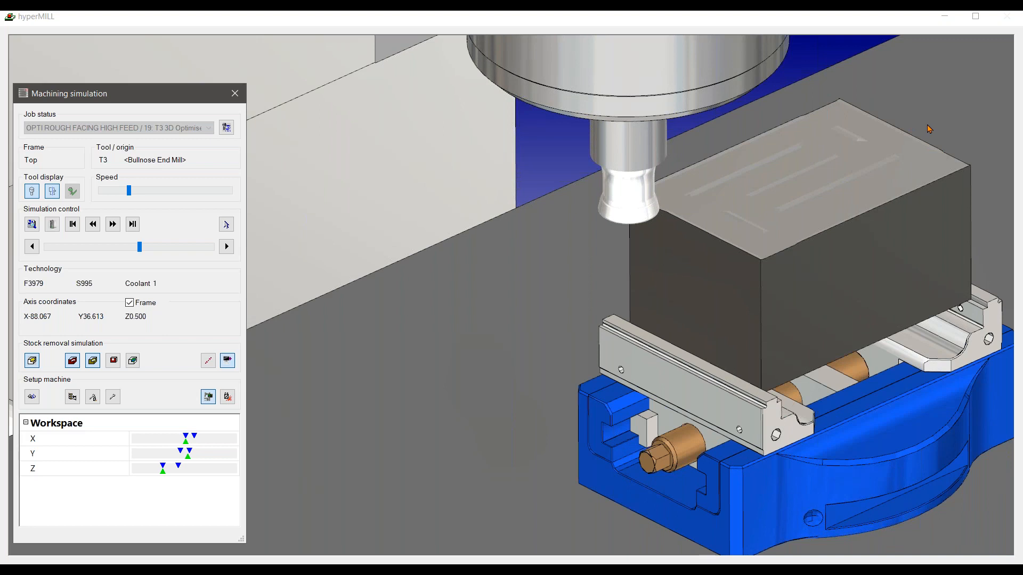
left_click(113, 223)
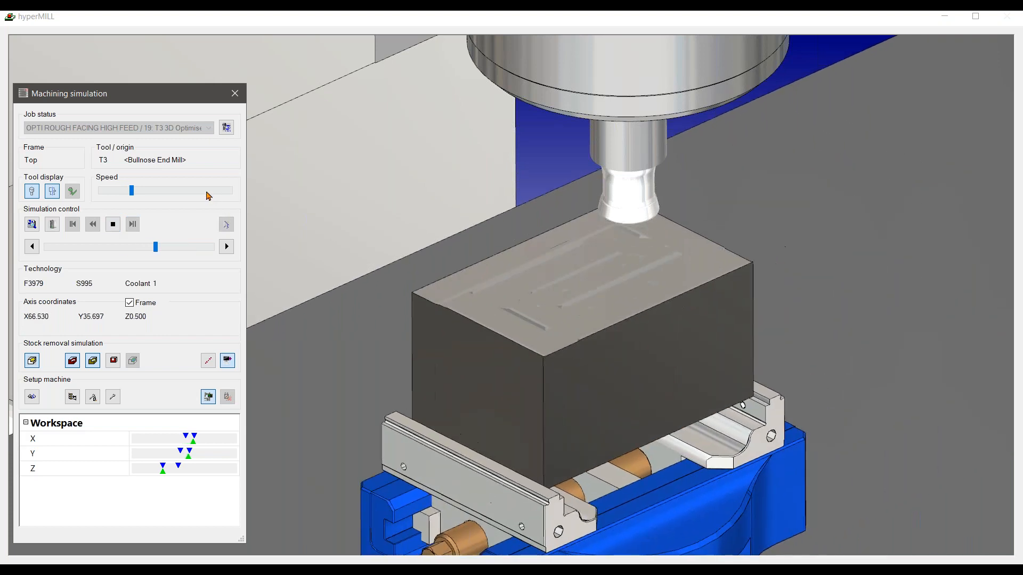
left_click(206, 192)
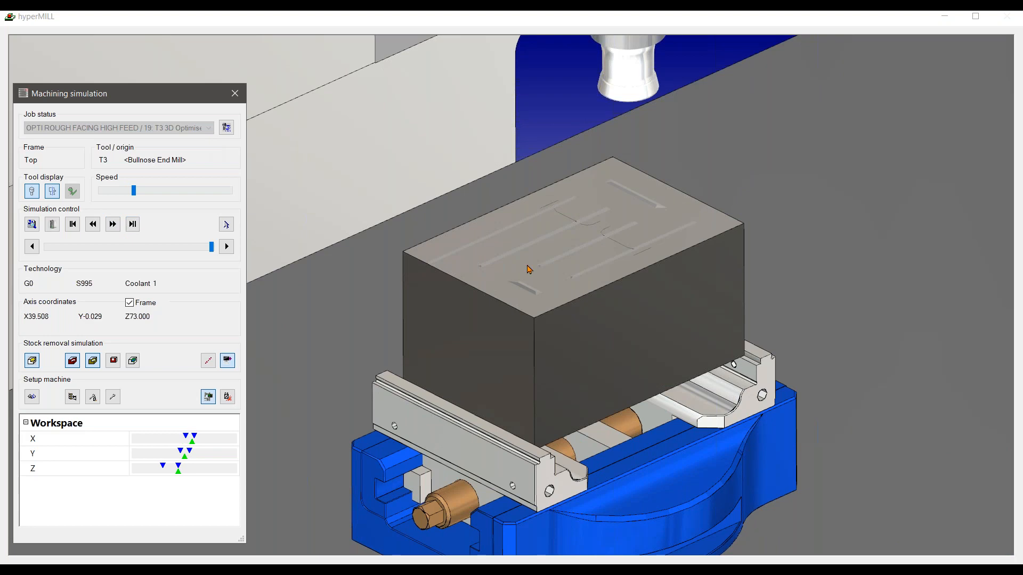
scroll(544, 230, "up", 4)
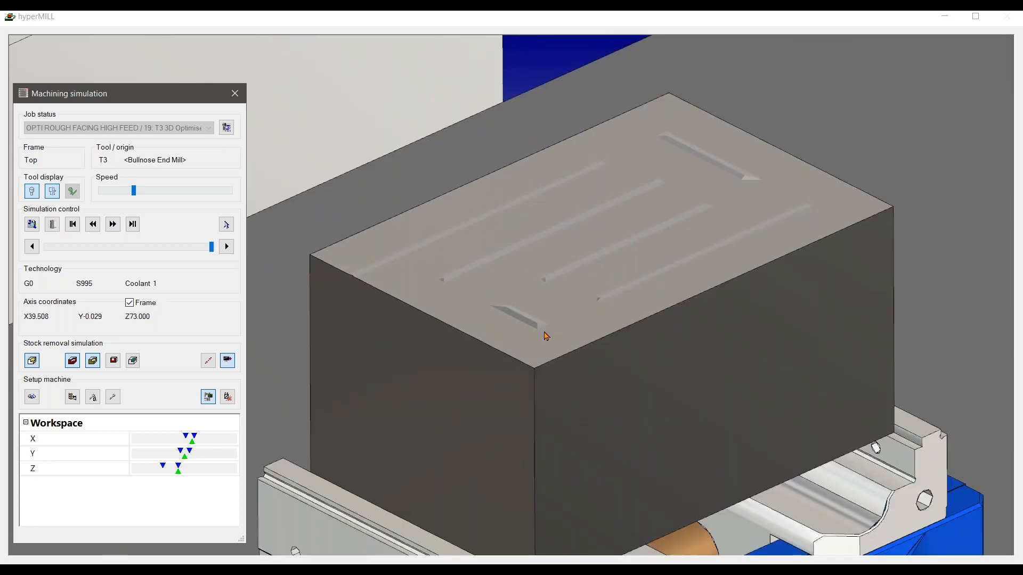
Step: Close the simulation, set job 19's plane level detection to Optimised - complete with scallop height part planes, and recalculate the job
left_click(235, 95)
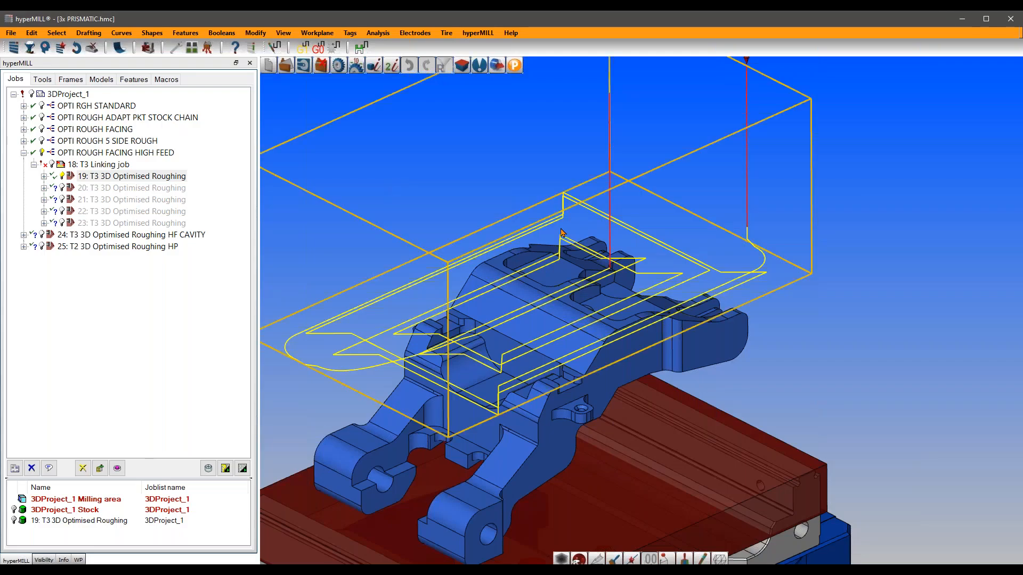
left_click(92, 177)
double_click(92, 177)
left_click(442, 80)
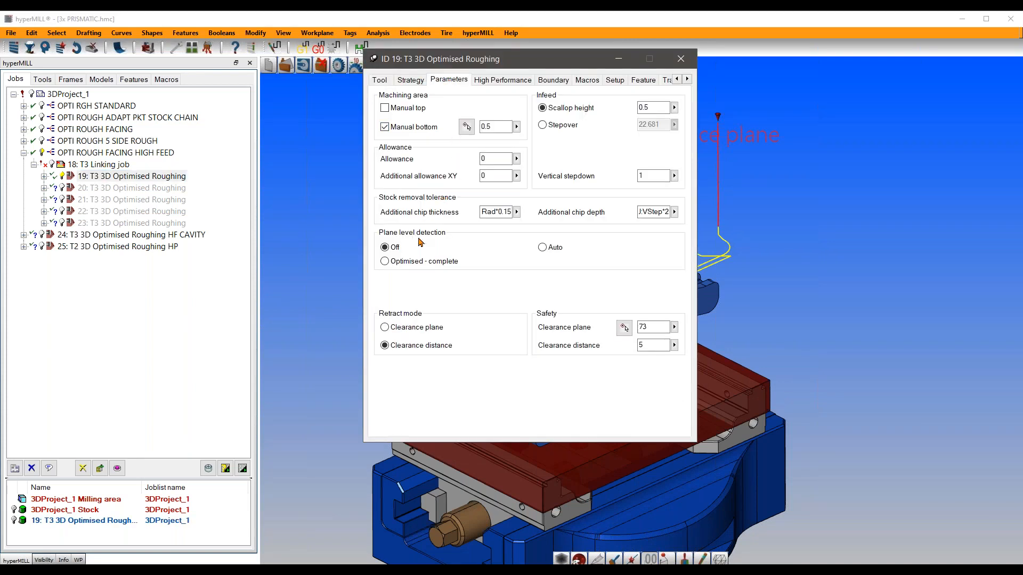
left_click(412, 262)
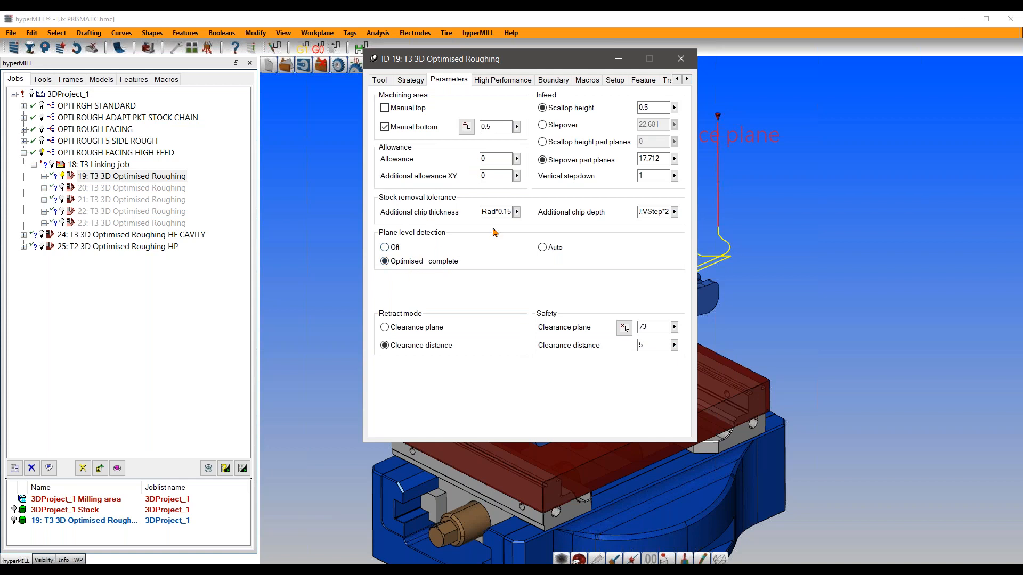
left_click(604, 146)
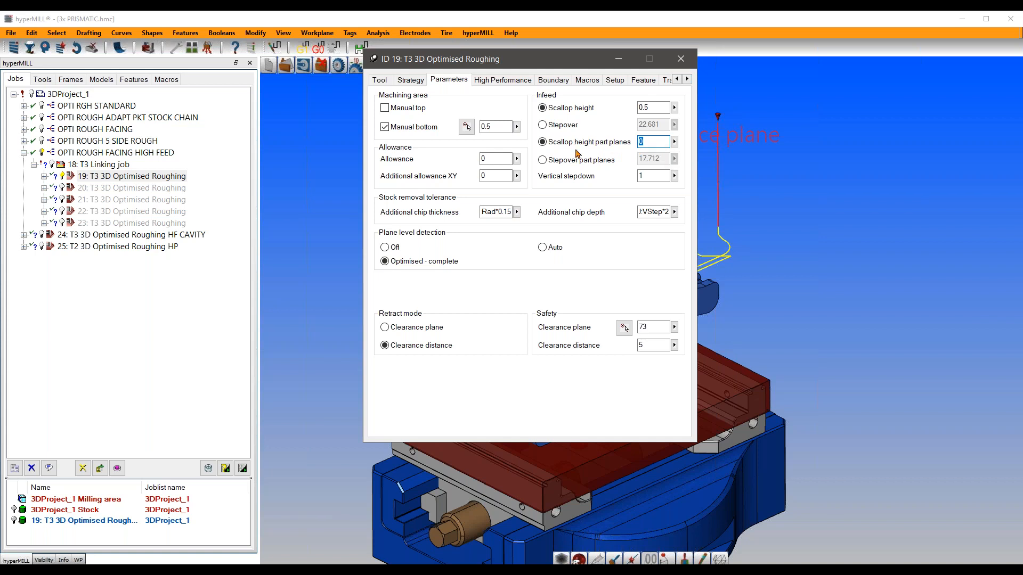
right_click(454, 59)
left_click(470, 68)
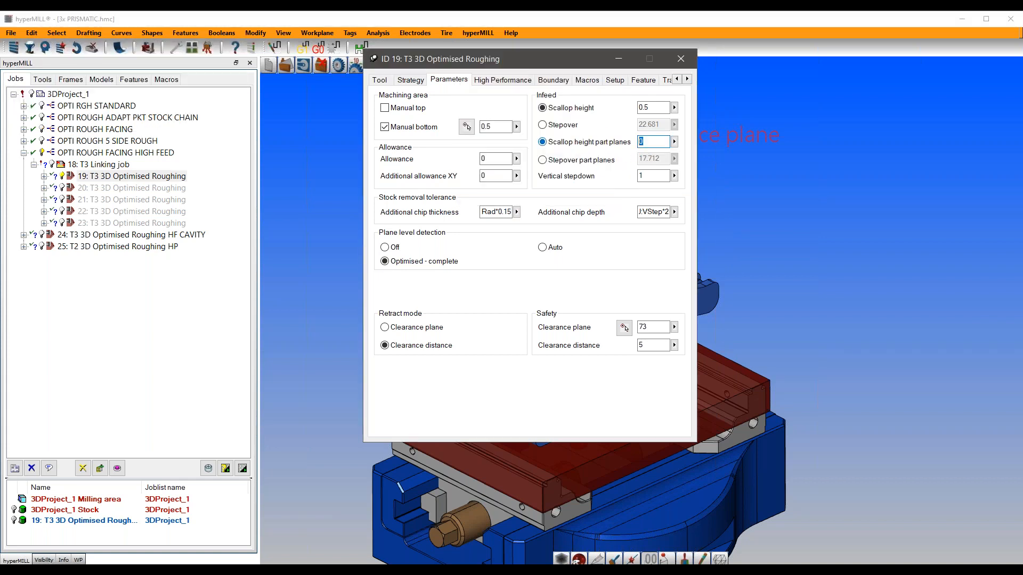
left_click(681, 58)
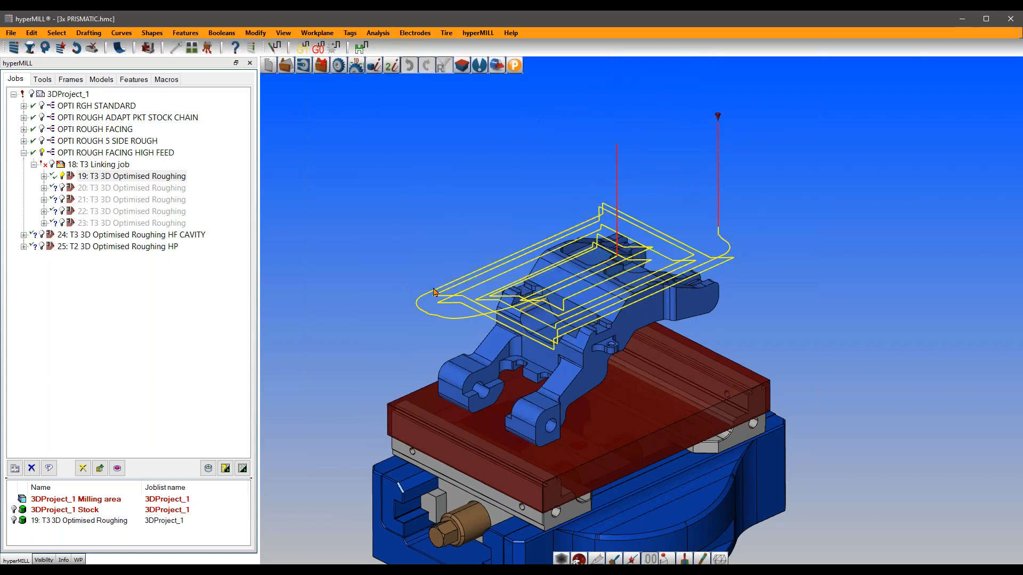
Step: Run the internal machine simulation of job 19 to the end, examine the machined top face up close and close the simulation
right_click(177, 181)
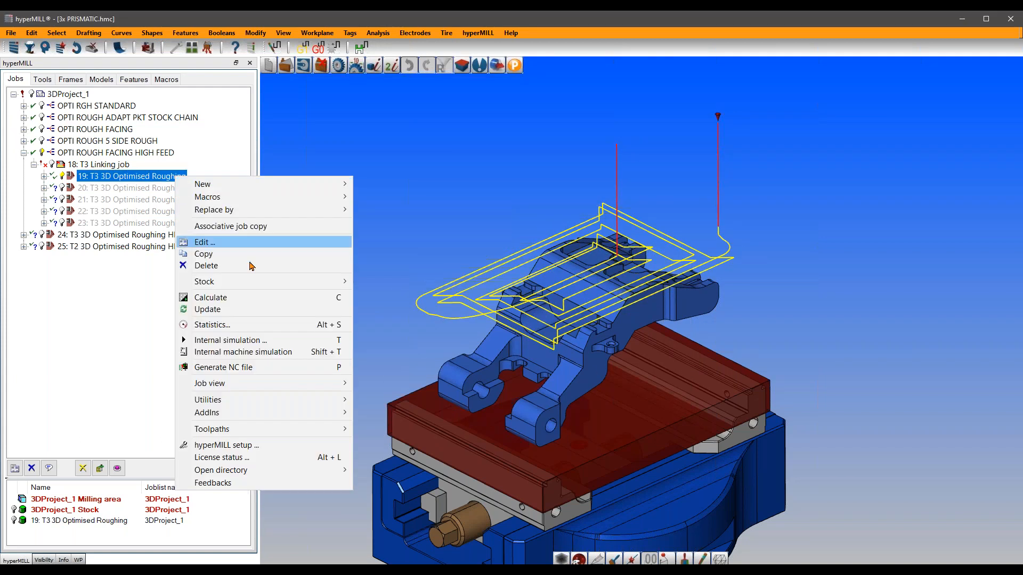
left_click(254, 356)
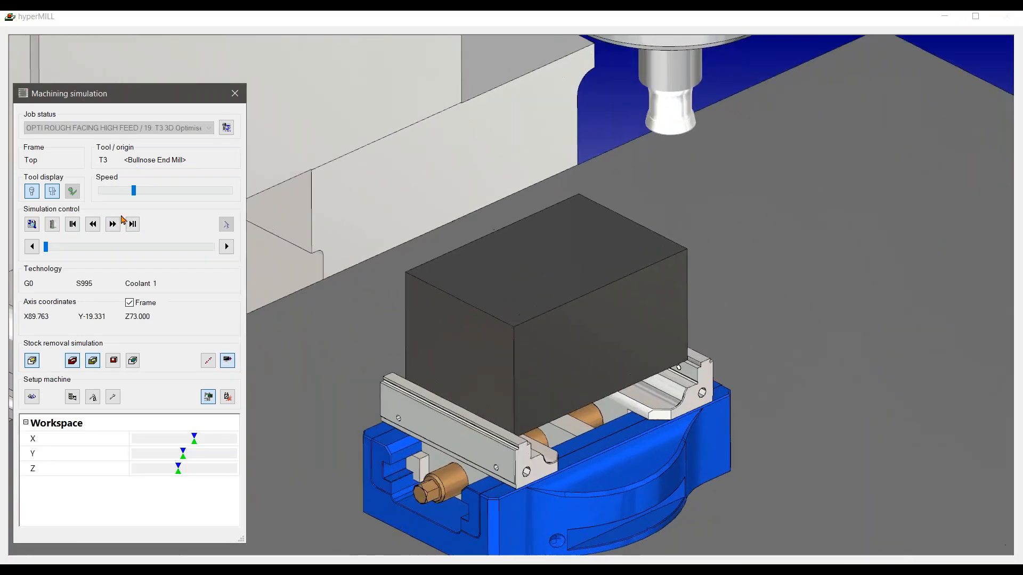
left_click(113, 223)
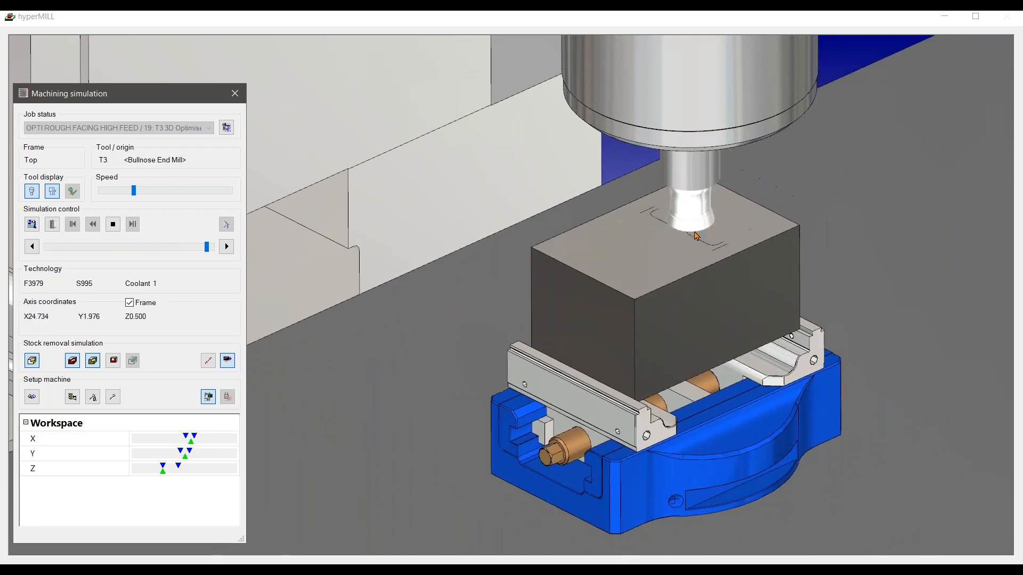
scroll(685, 237, "up", 5)
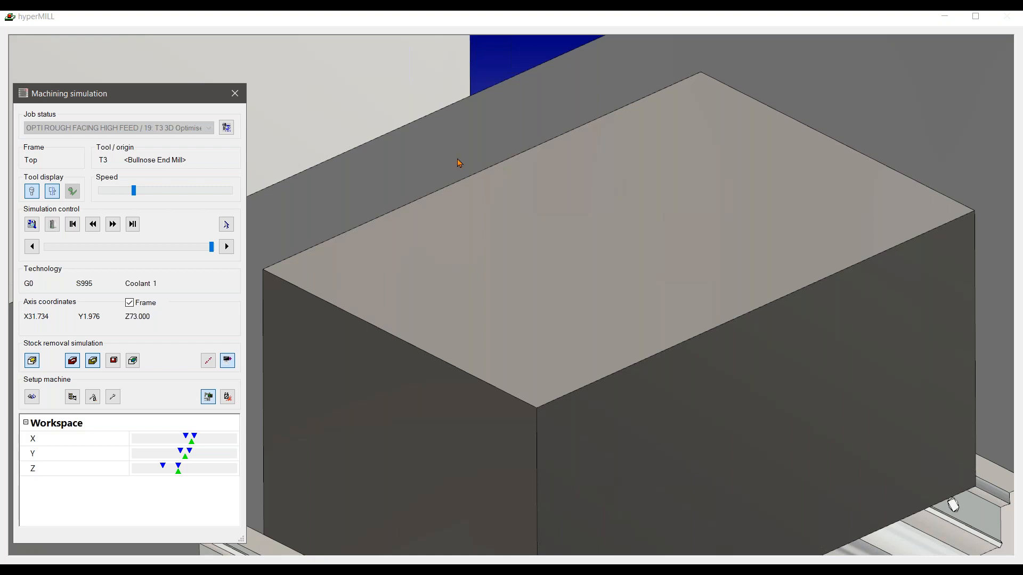
left_click(241, 97)
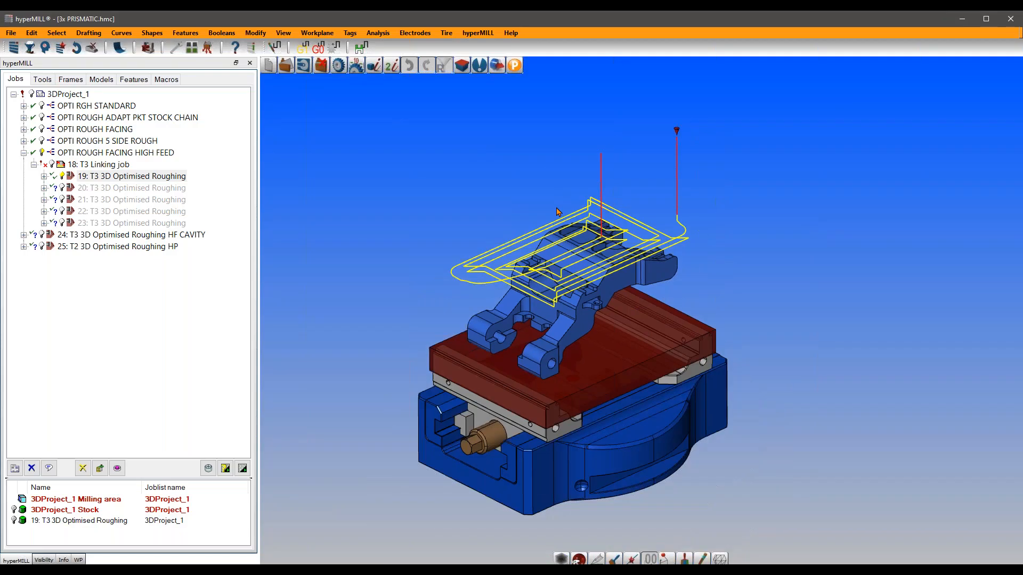
Step: Collapse the OPTI ROUGH FACING HIGH FEED group, calculate job 24, the HF CAVITY roughing, and dismiss its message window
left_click(34, 168)
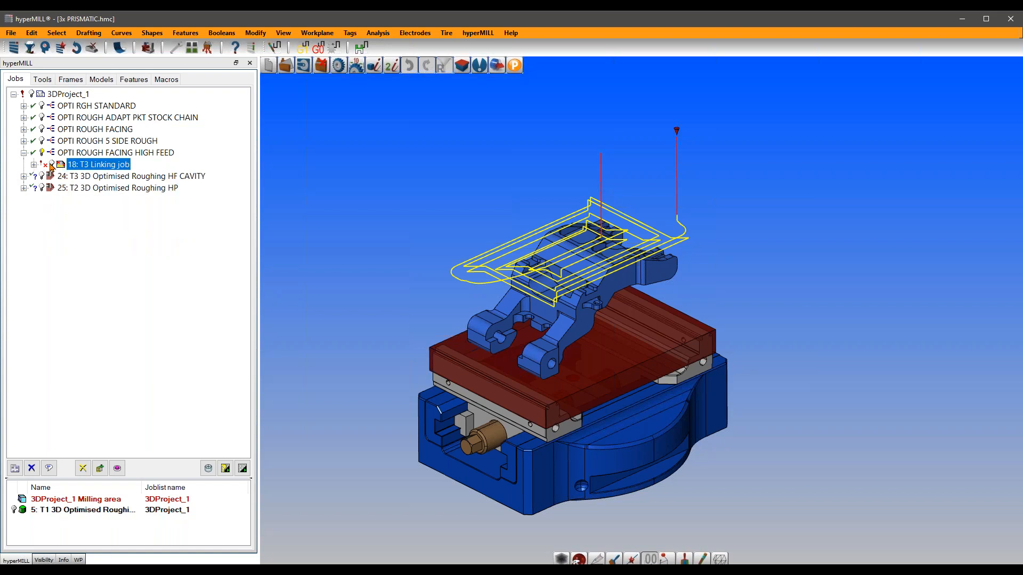
left_click(52, 165)
middle_click_drag(629, 359, 662, 311)
left_click(24, 153)
left_click(39, 166)
left_click(38, 168)
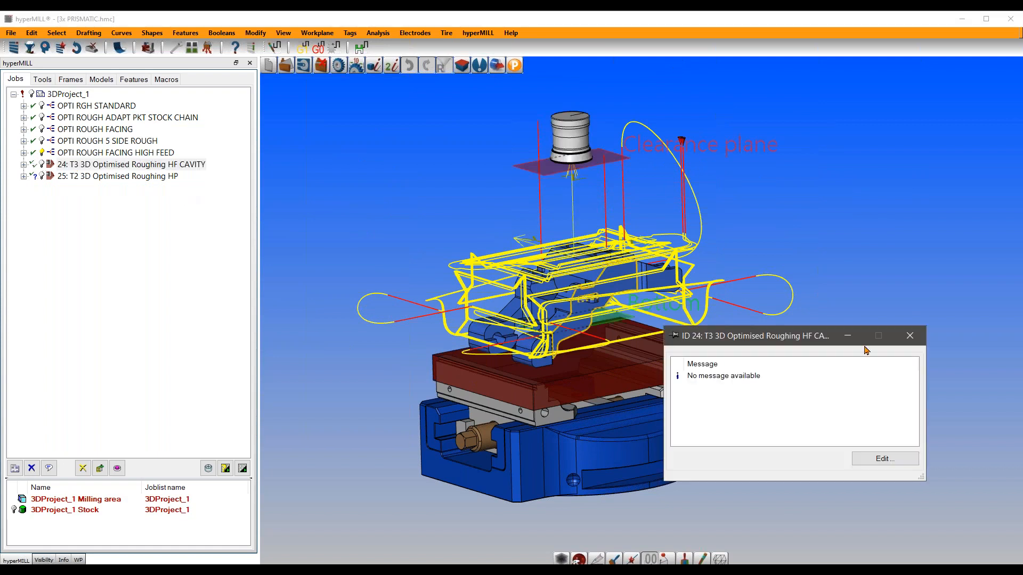
left_click(906, 337)
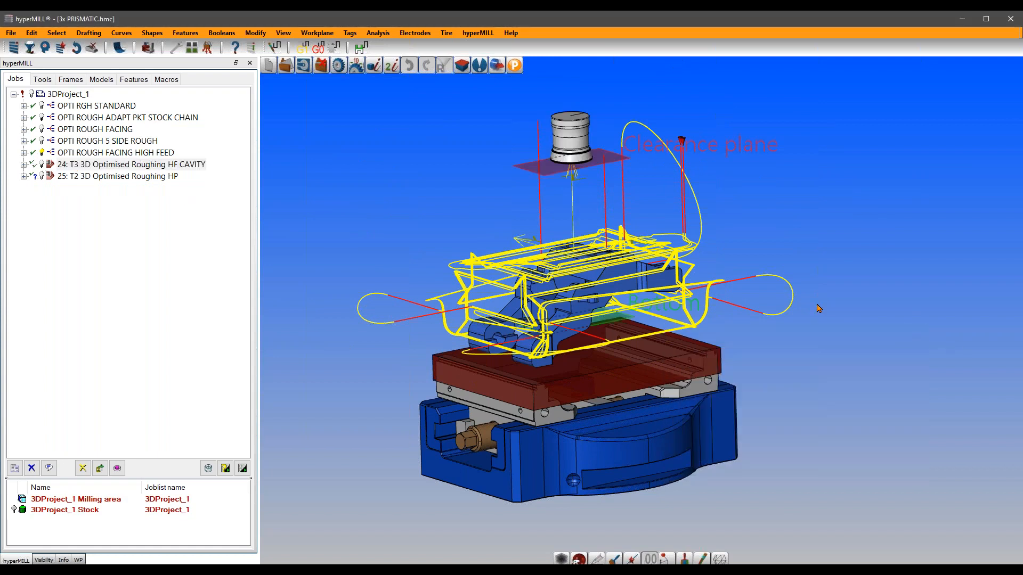
Step: Show only the HF CAVITY roughing toolpath and examine it up close over the part
left_click(41, 166)
scroll(508, 292, "up", 4)
middle_click_drag(559, 330, 519, 341)
Step: Play the internal machine simulation of the HF CAVITY job at increasing speed, then close the simulation
right_click(154, 168)
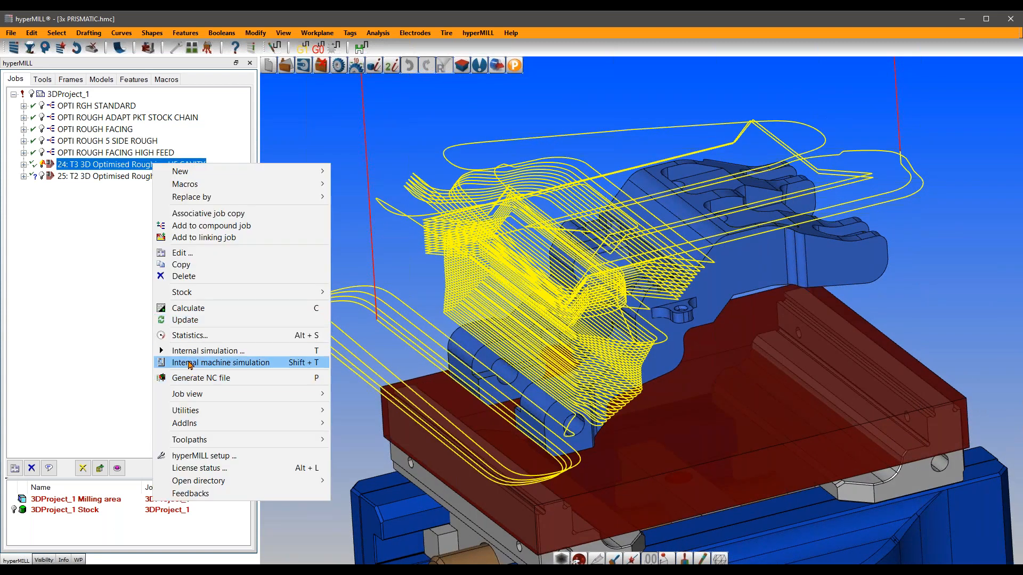
left_click(189, 363)
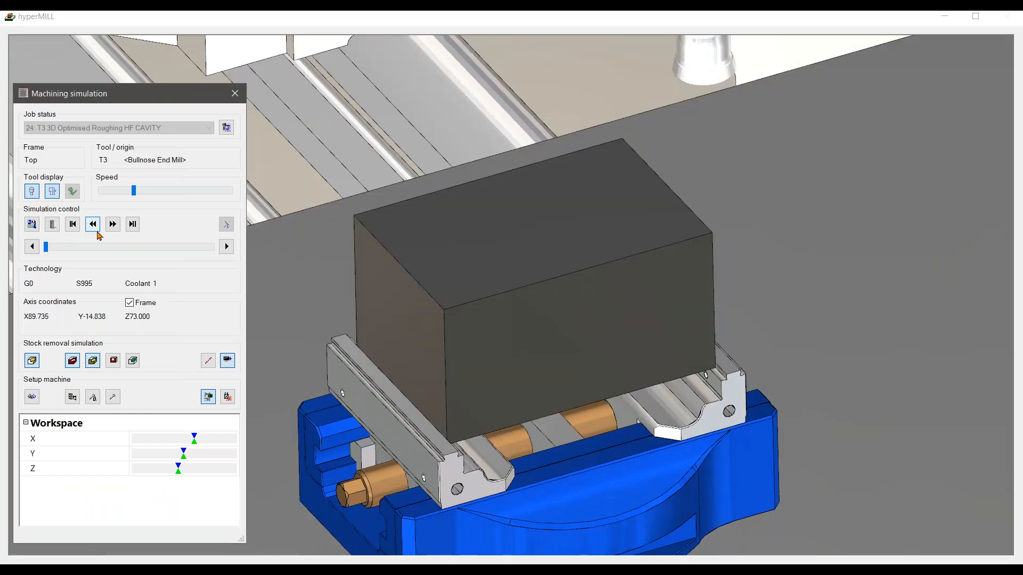
left_click(113, 224)
left_click(160, 192)
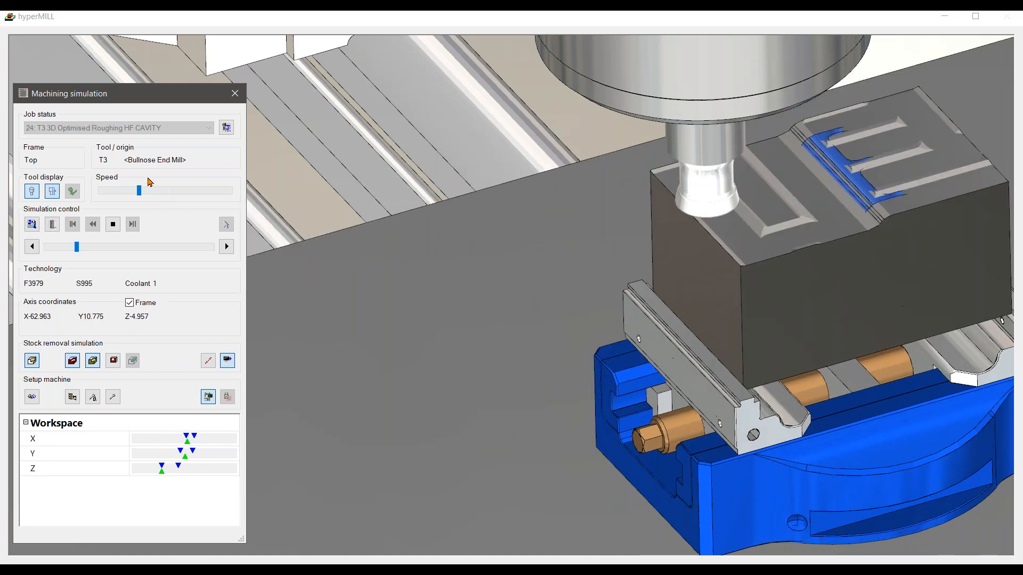
left_click(199, 192)
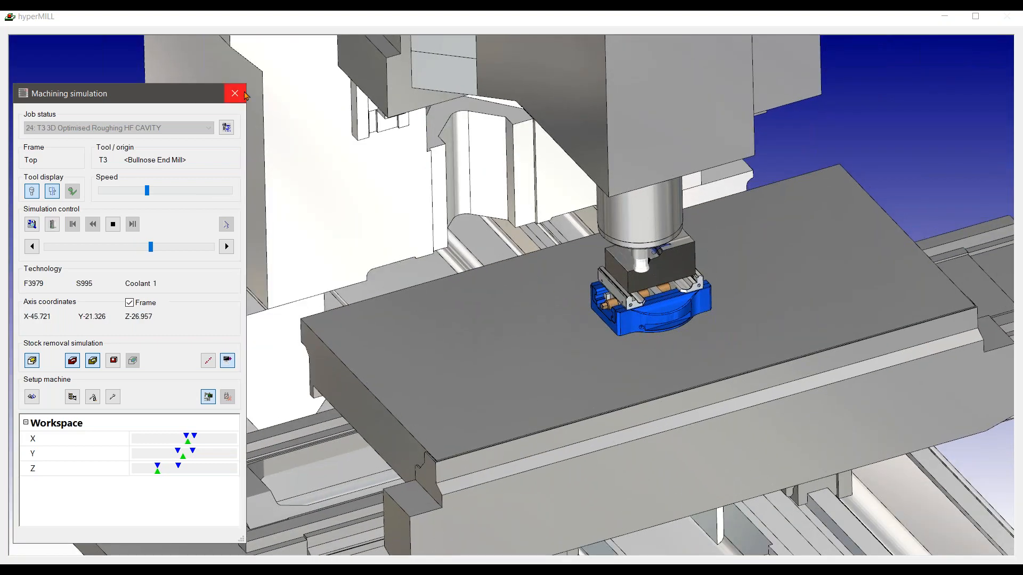
left_click(236, 93)
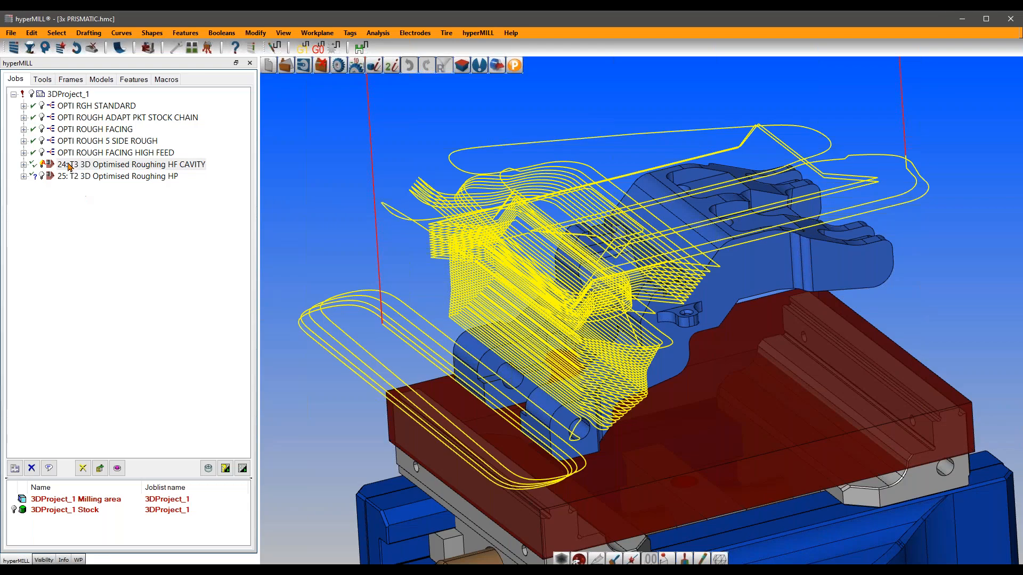
left_click(45, 164)
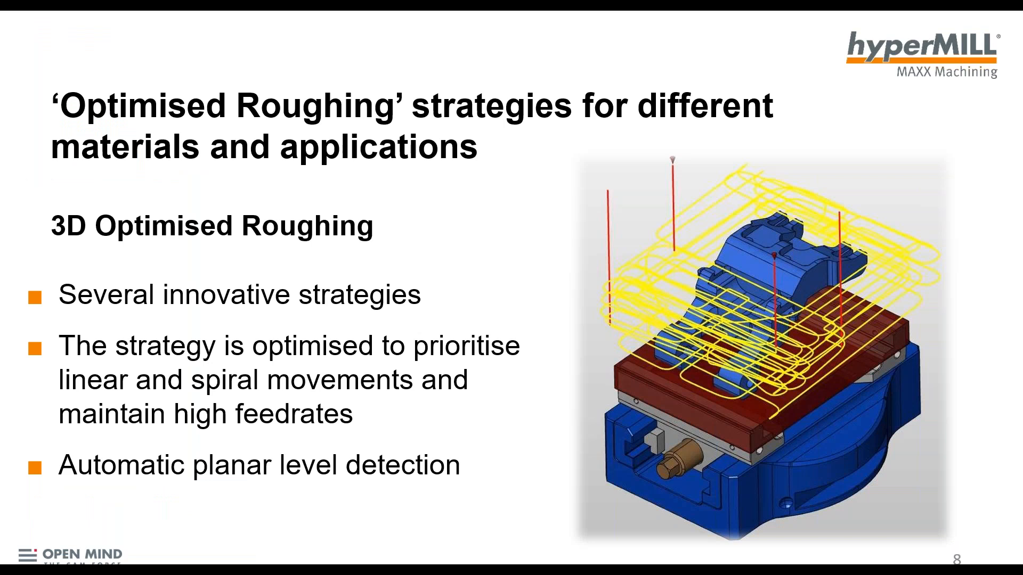
left_click(830, 400)
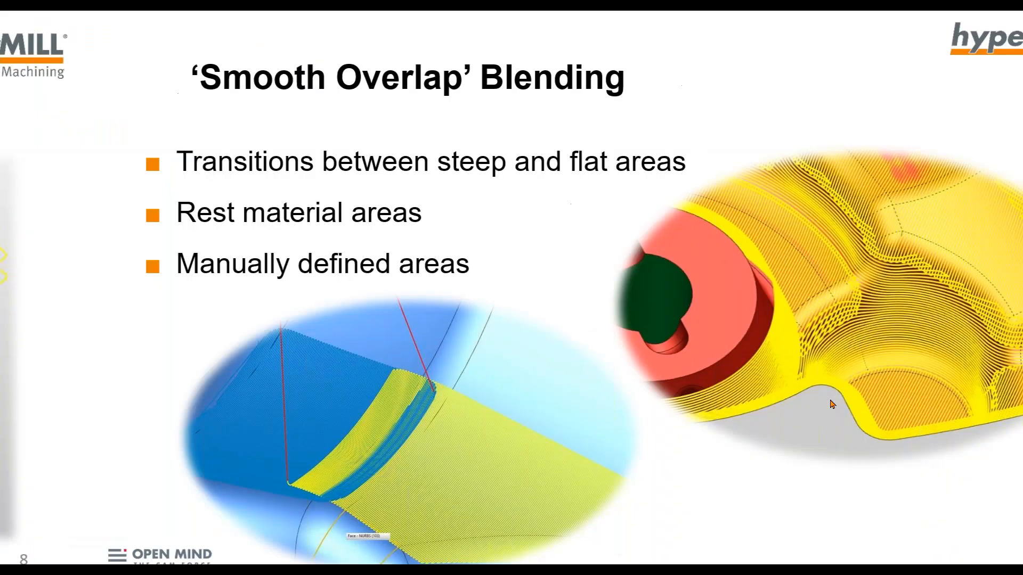
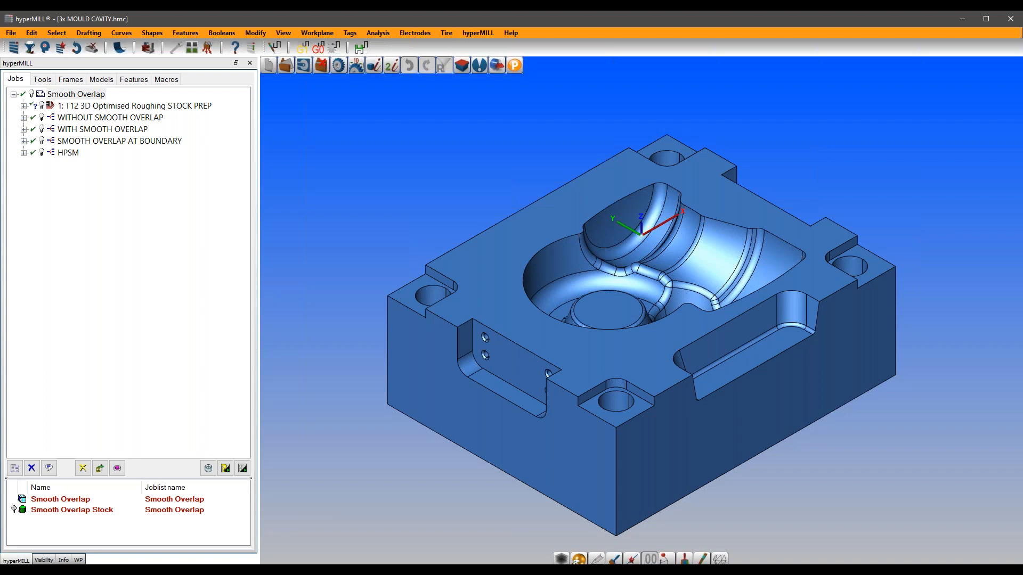
Step: Expand the WITHOUT SMOOTH OVERLAP group, display the 3D Z Level Shape Finishing toolpath and examine it in the mould cavity
scroll(673, 323, "up", 4)
mouse_move(672, 323)
middle_mouse_down()
mouse_move(687, 355)
mouse_move(609, 369)
mouse_move(624, 371)
mouse_move(674, 338)
mouse_move(658, 330)
middle_mouse_up()
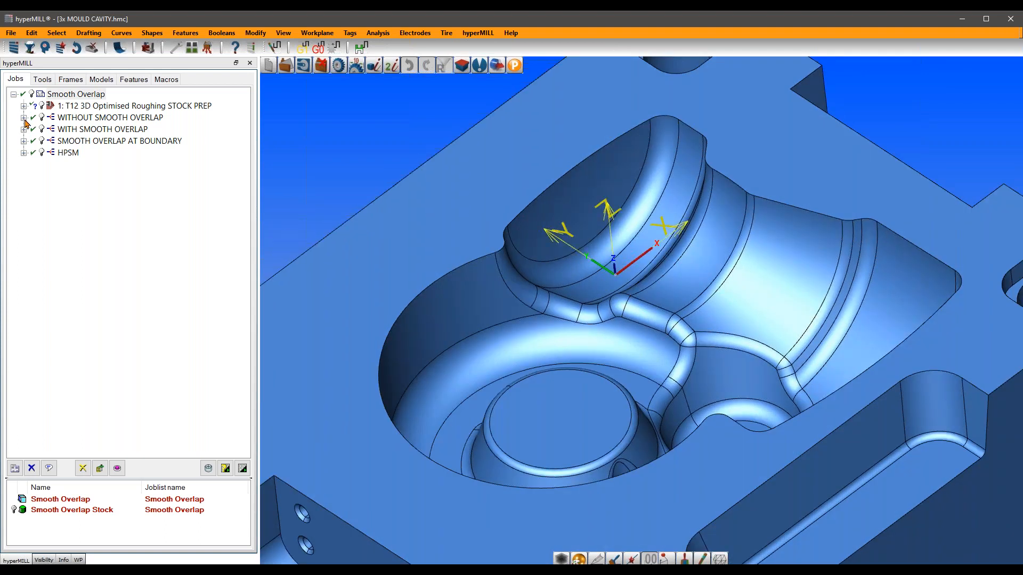
left_click(24, 118)
left_click(60, 129)
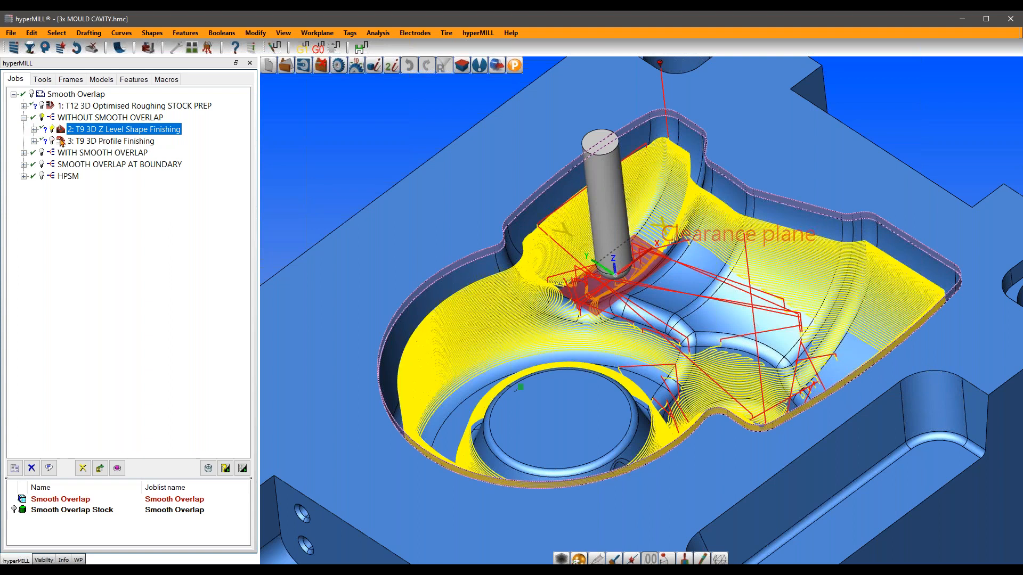
scroll(568, 203, "down", 3)
mouse_move(716, 263)
middle_mouse_down()
mouse_move(732, 257)
mouse_move(722, 238)
mouse_move(726, 249)
middle_mouse_up()
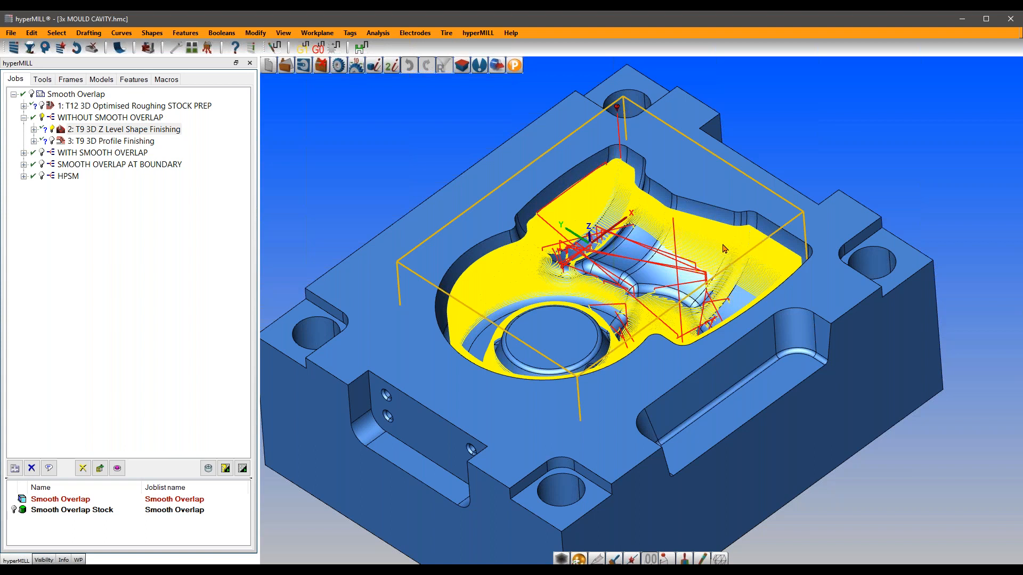
scroll(626, 259, "up", 4)
scroll(624, 259, "up", 3)
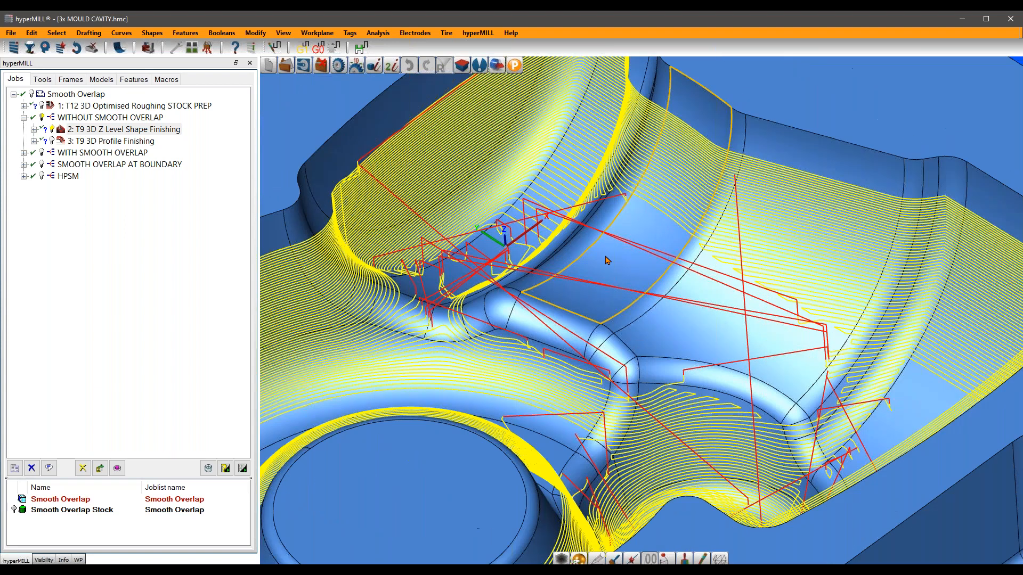
Step: Review the slope mode and slope angle in the Z Level Shape Finishing job's strategy settings, then minimise the job dialog
double_click(113, 132)
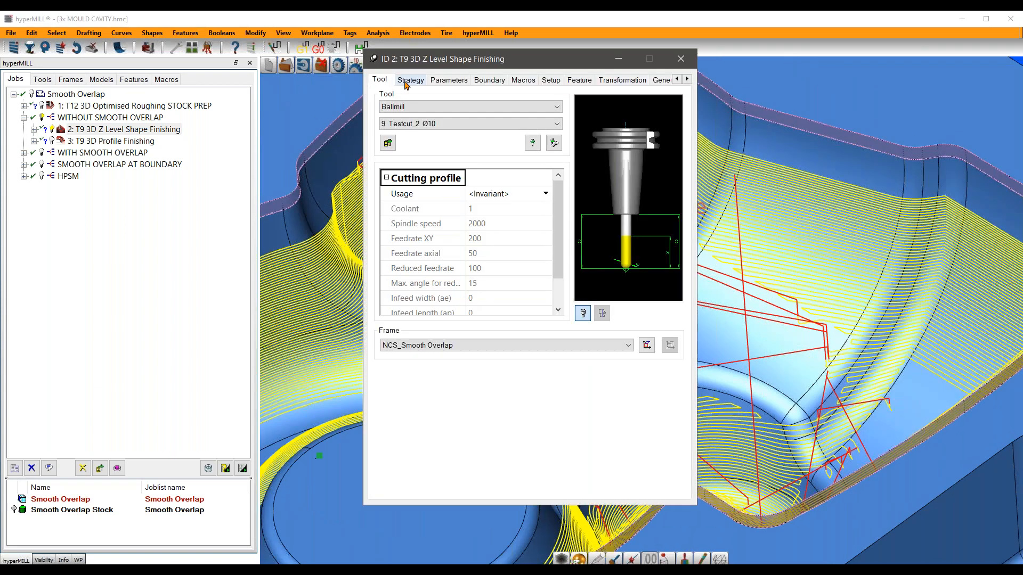
left_click(410, 80)
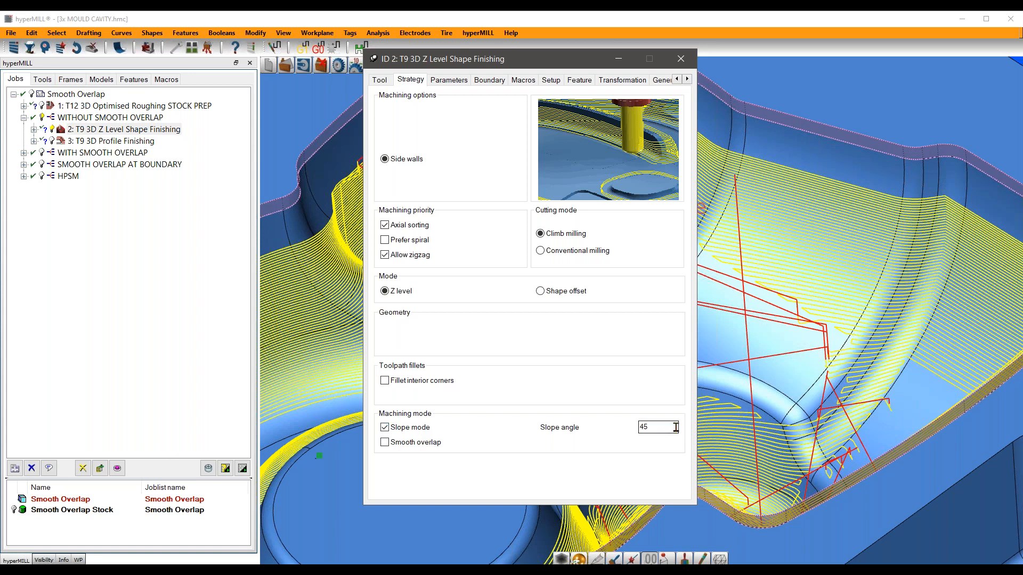
left_click(619, 58)
Step: Display the 3D Profile Finishing toolpath alongside the Z level passes and examine the transition between steep and flat areas up close
left_click(81, 142)
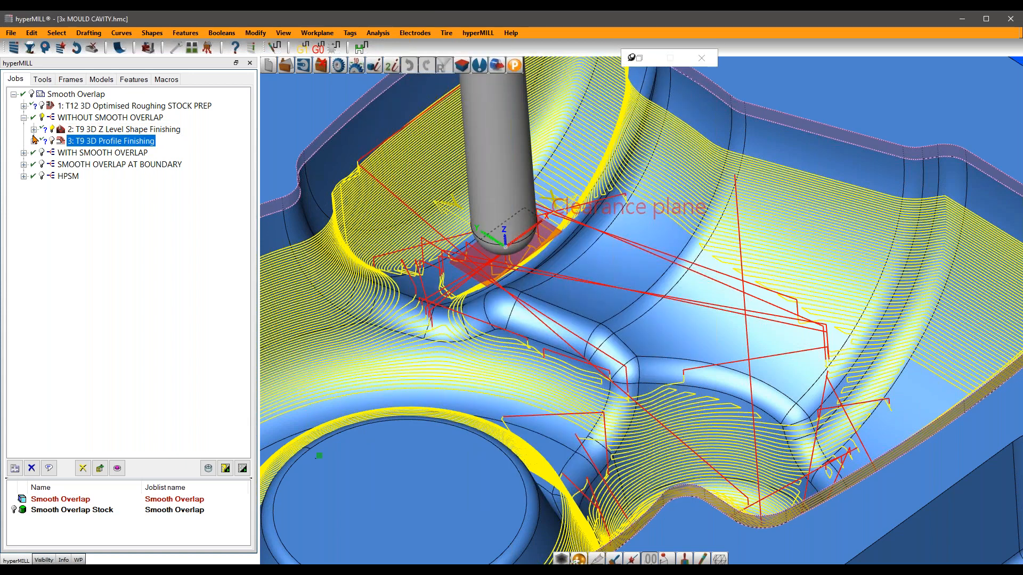
left_click(52, 141)
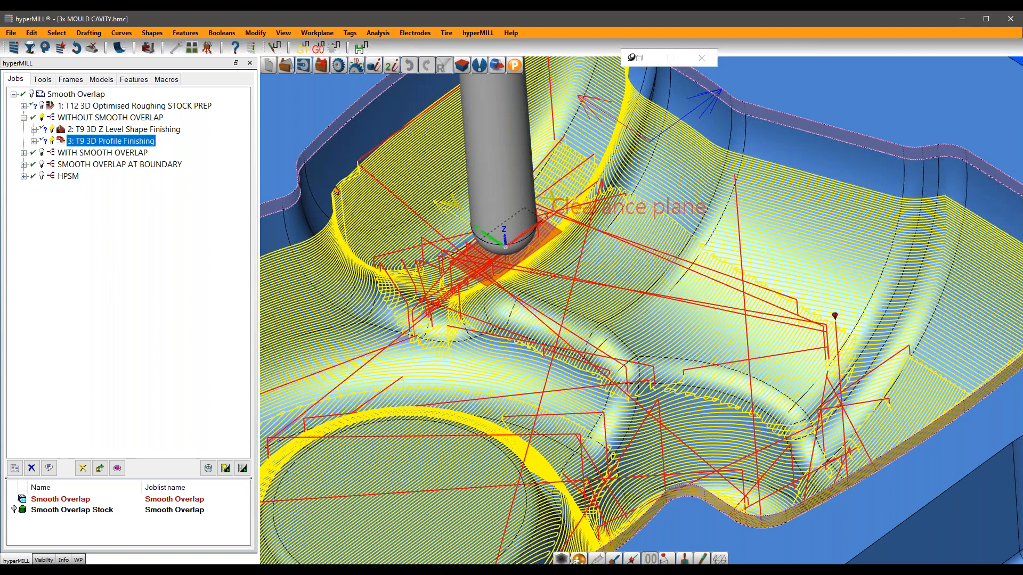
scroll(701, 273, "up", 3)
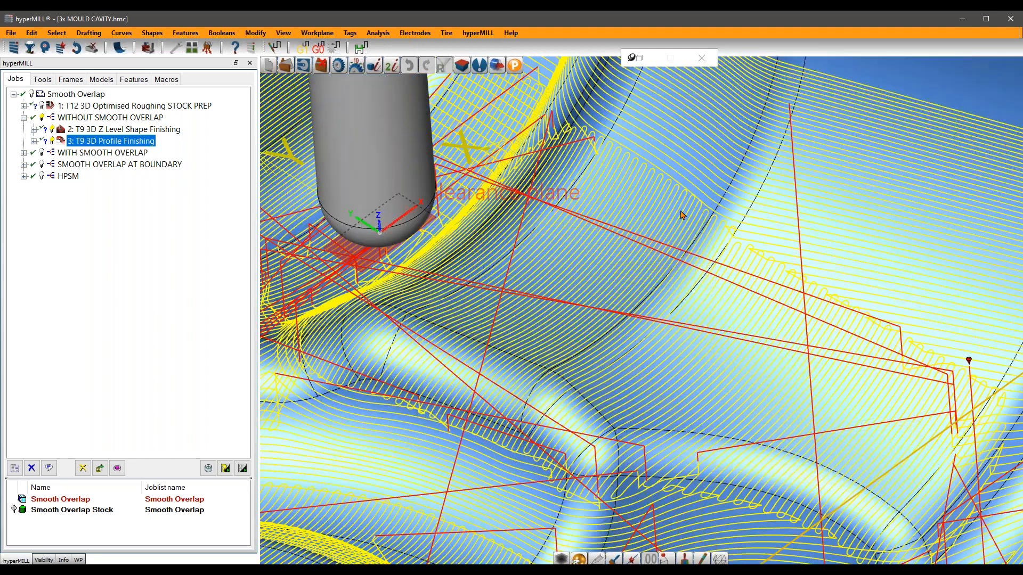
scroll(611, 219, "down", 2)
scroll(577, 254, "up", 3)
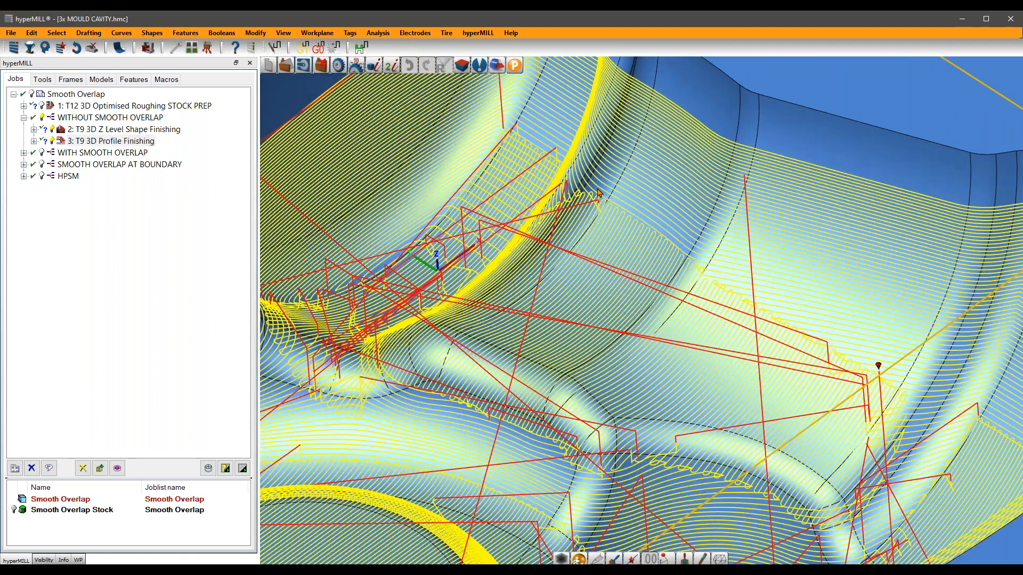
scroll(577, 254, "down", 4)
mouse_move(612, 246)
middle_mouse_down()
mouse_move(617, 315)
mouse_move(567, 312)
mouse_move(623, 372)
mouse_move(599, 365)
mouse_move(580, 308)
mouse_move(621, 230)
middle_mouse_up()
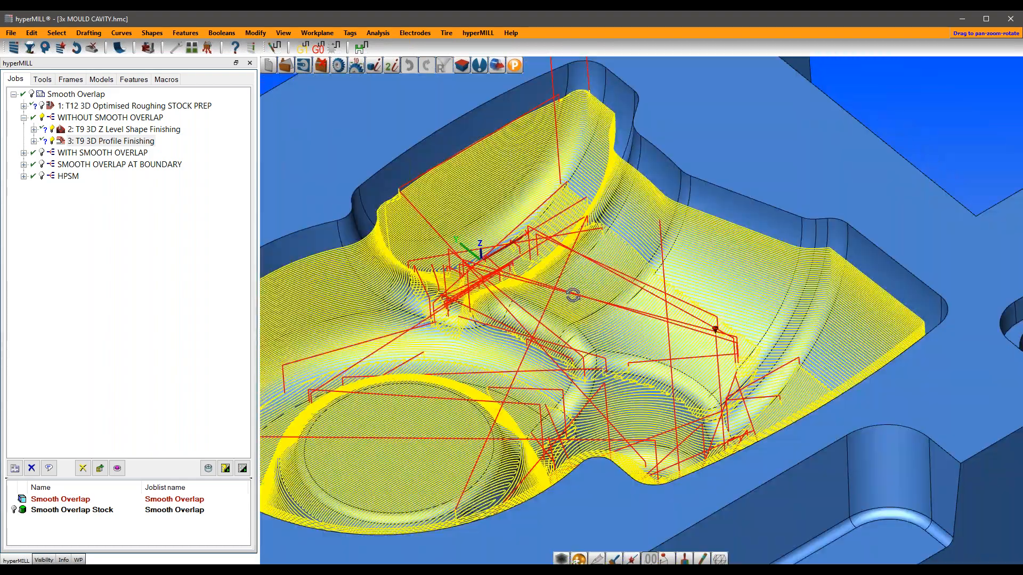
scroll(628, 240, "up", 5)
scroll(636, 261, "up", 2)
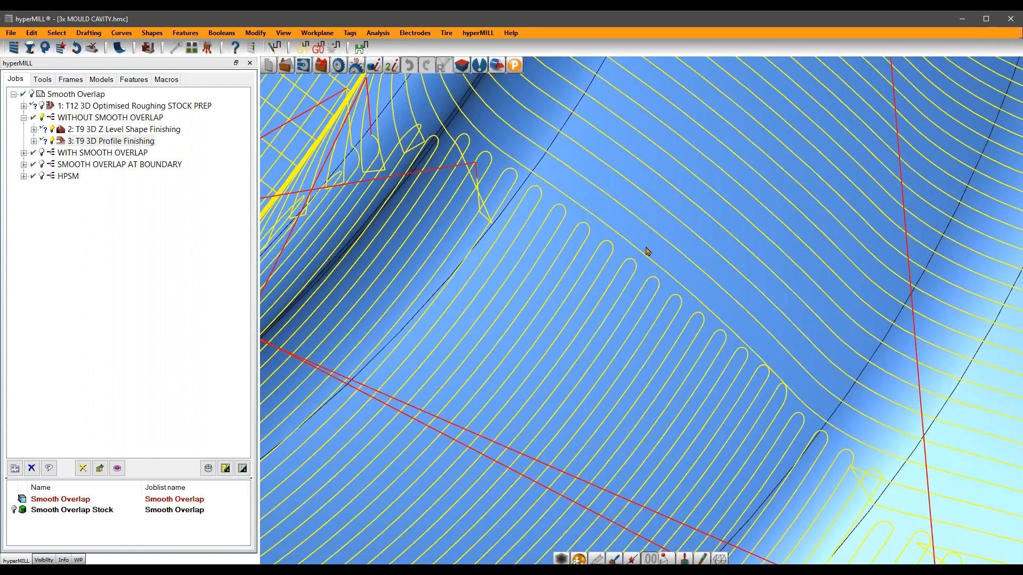
scroll(635, 260, "up", 3)
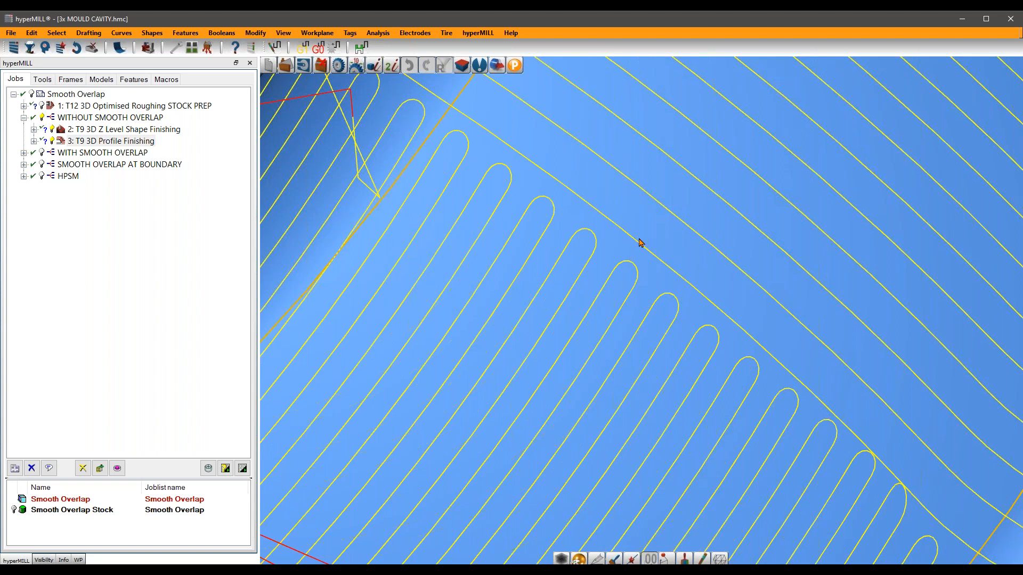
Step: Collapse the WITHOUT SMOOTH OVERLAP group and expand the WITH SMOOTH OVERLAP group
scroll(629, 240, "down", 3)
scroll(627, 240, "down", 2)
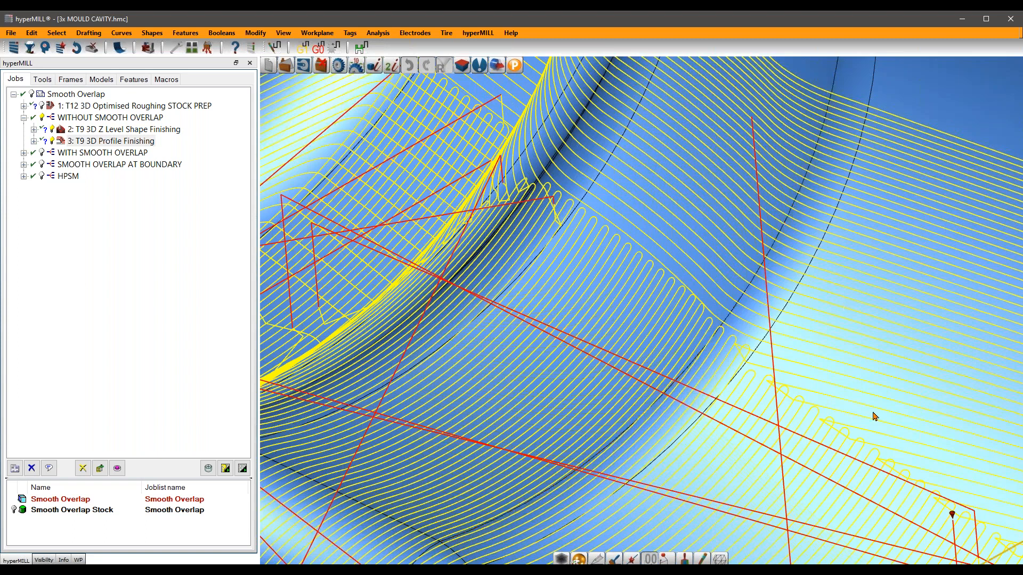
mouse_move(619, 281)
middle_mouse_down()
mouse_move(664, 306)
mouse_move(634, 290)
middle_mouse_up()
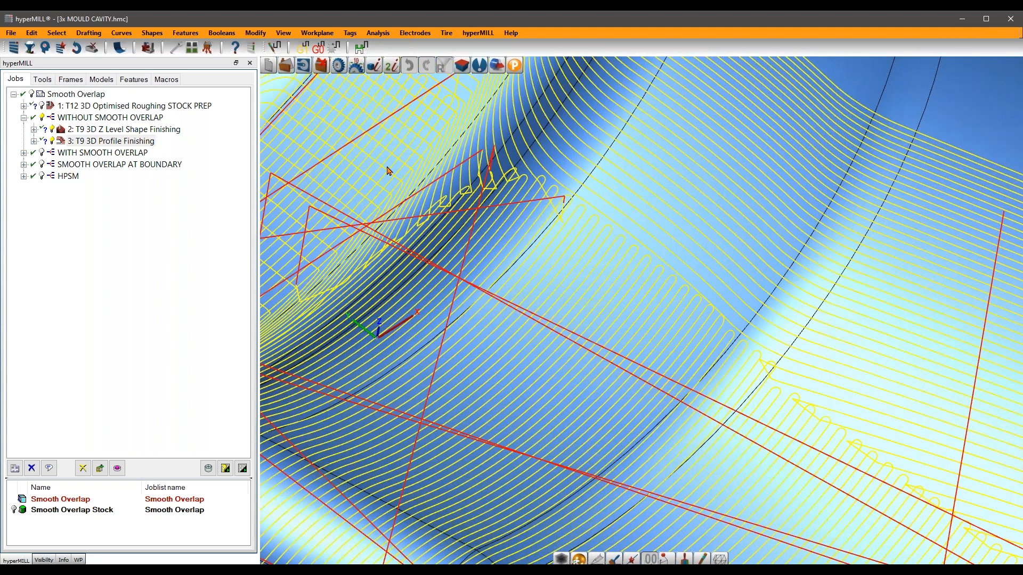
left_click(80, 117)
left_click(23, 117)
left_click(47, 129)
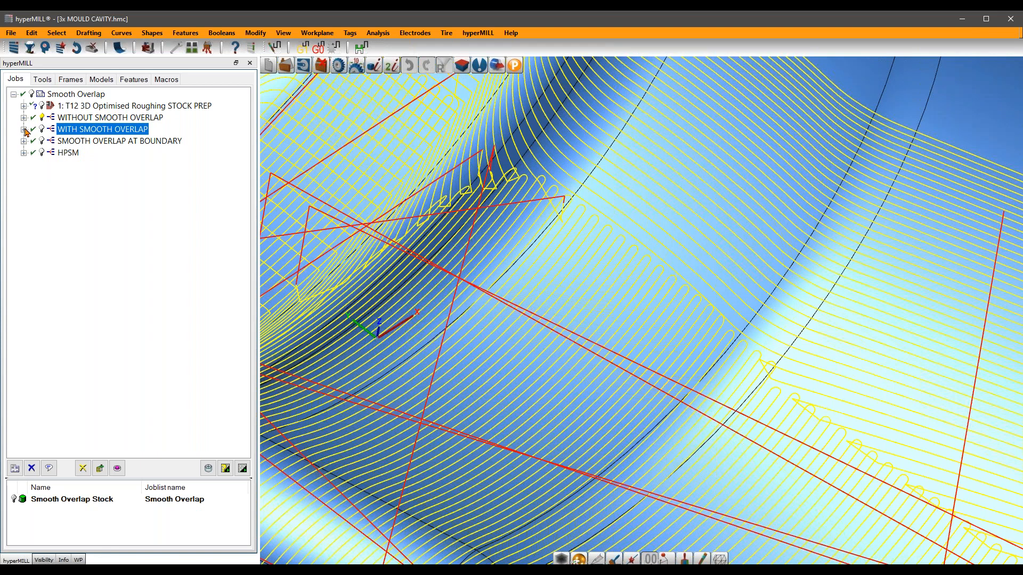
left_click(23, 129)
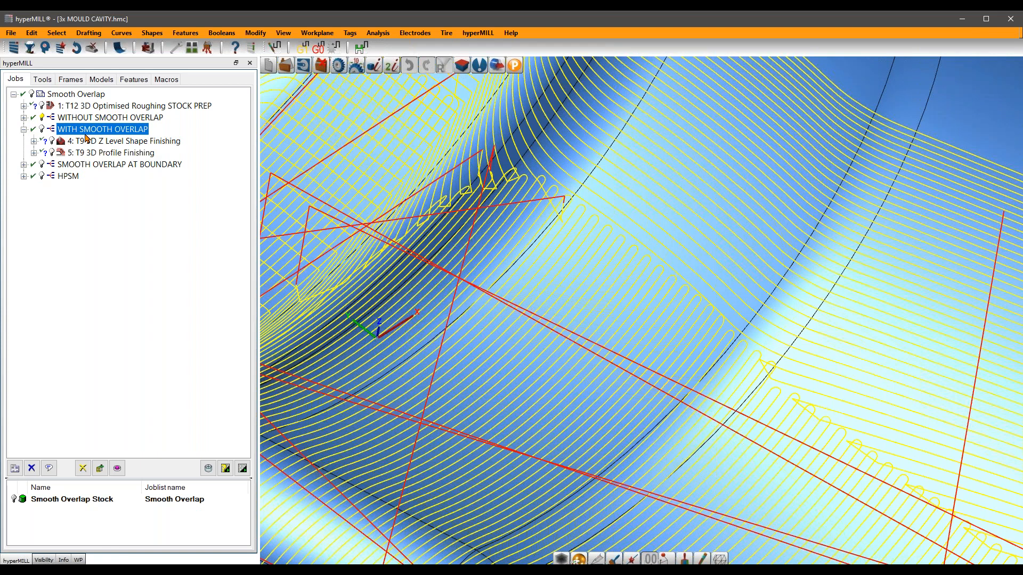
Step: Review the slope mode and smooth overlap options in job 4 3D Z Level Shape Finishing's strategy settings, then close the job dialog
left_click(86, 142)
double_click(85, 141)
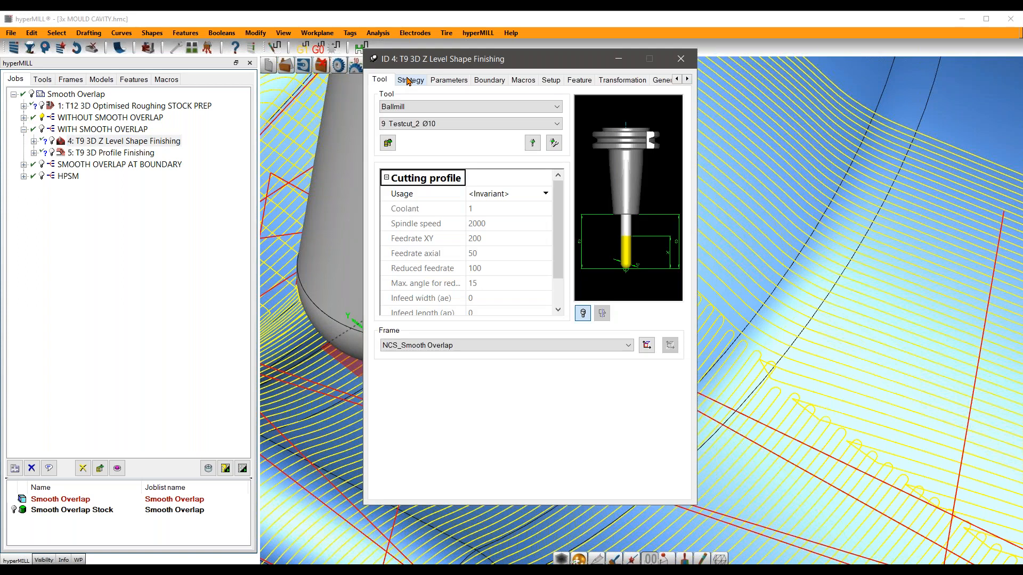
left_click(410, 80)
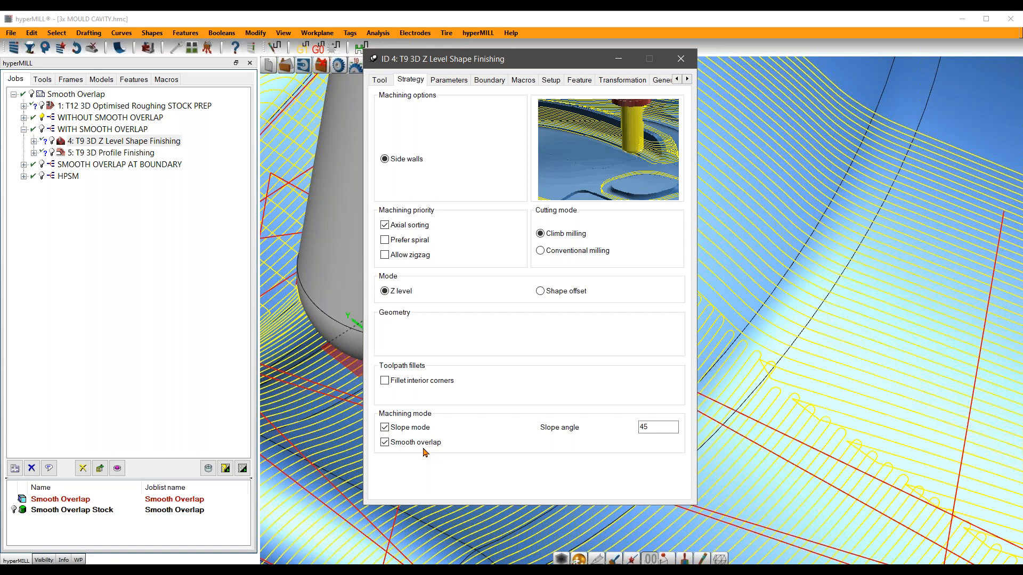
left_click(682, 60)
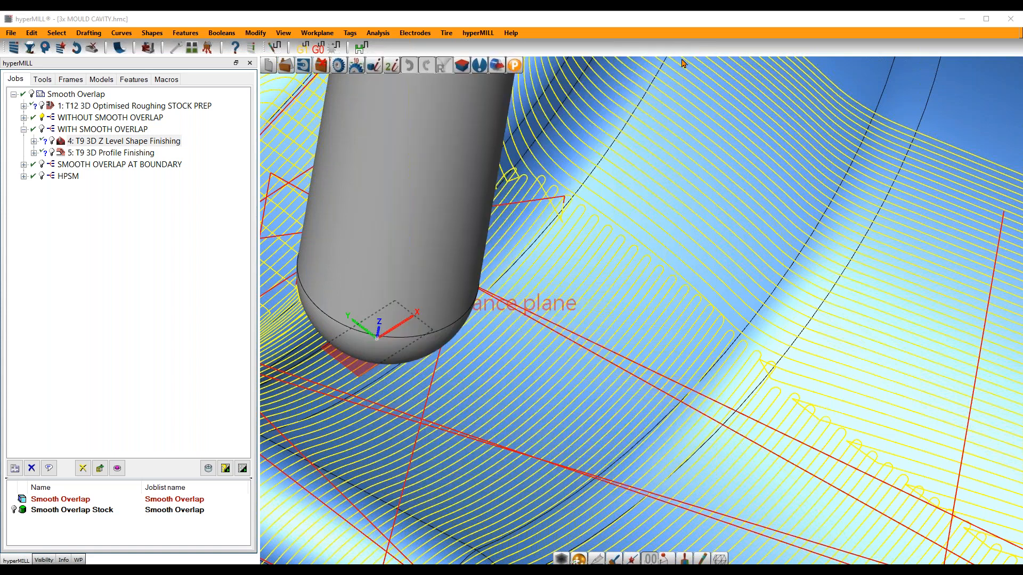
Step: Display the job 5 Profile Finishing and job 4 Z Level Shape Finishing toolpaths together and examine their overlap throughout the mould cavity
left_click(52, 151)
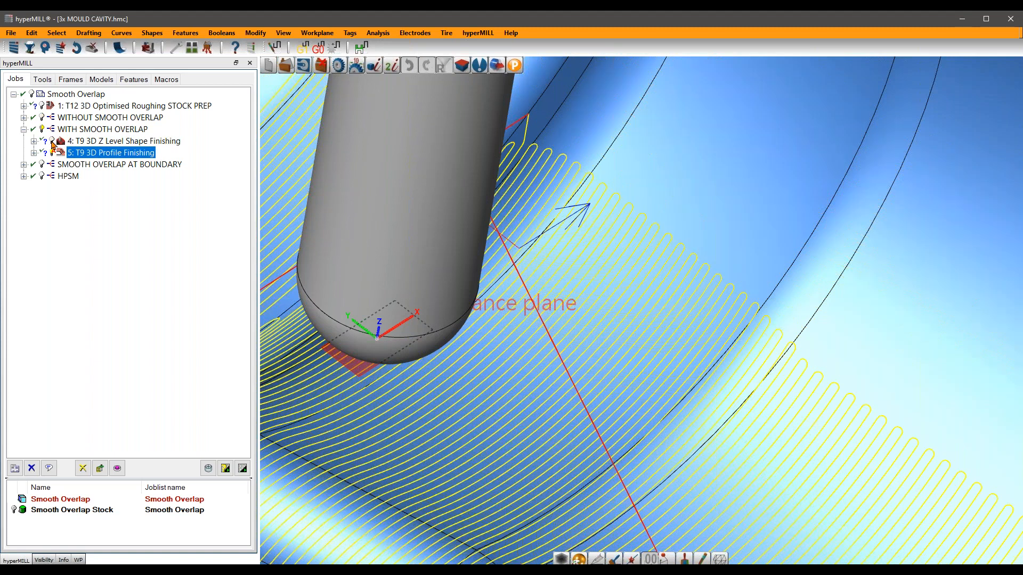
left_click(52, 144)
scroll(774, 321, "down", 3)
middle_click_drag(774, 321, 746, 288)
scroll(726, 309, "up", 4)
scroll(725, 309, "down", 5)
scroll(730, 286, "up", 8)
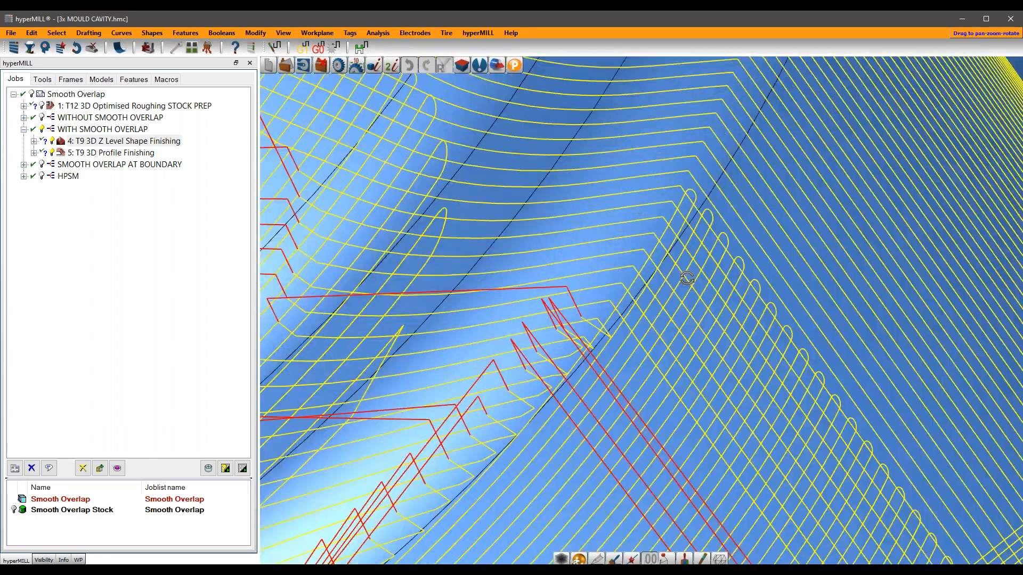
middle_click_drag(686, 278, 732, 310)
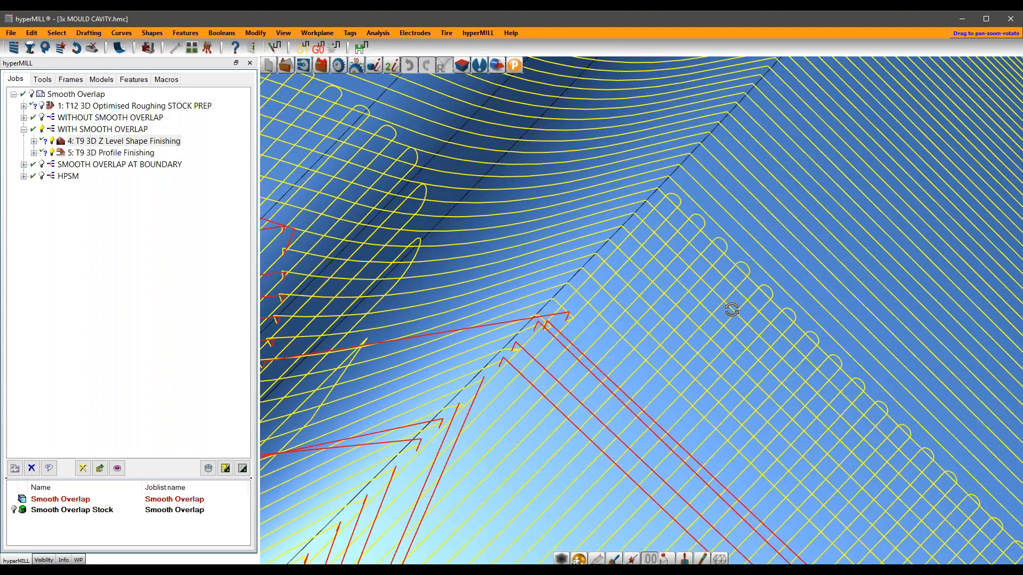
scroll(732, 309, "down", 10)
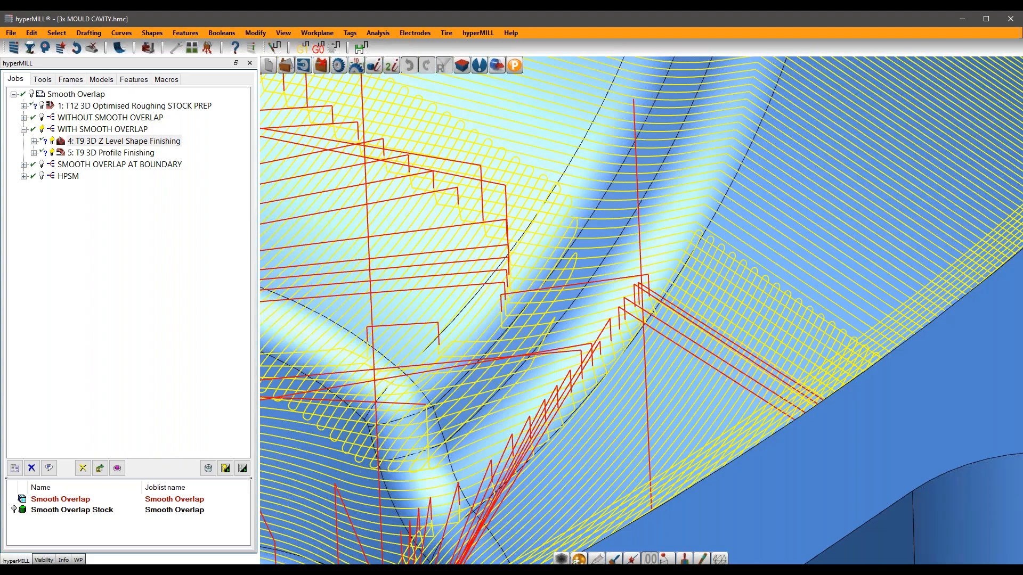
scroll(621, 301, "down", 2)
scroll(453, 261, "up", 2)
scroll(453, 260, "up", 6)
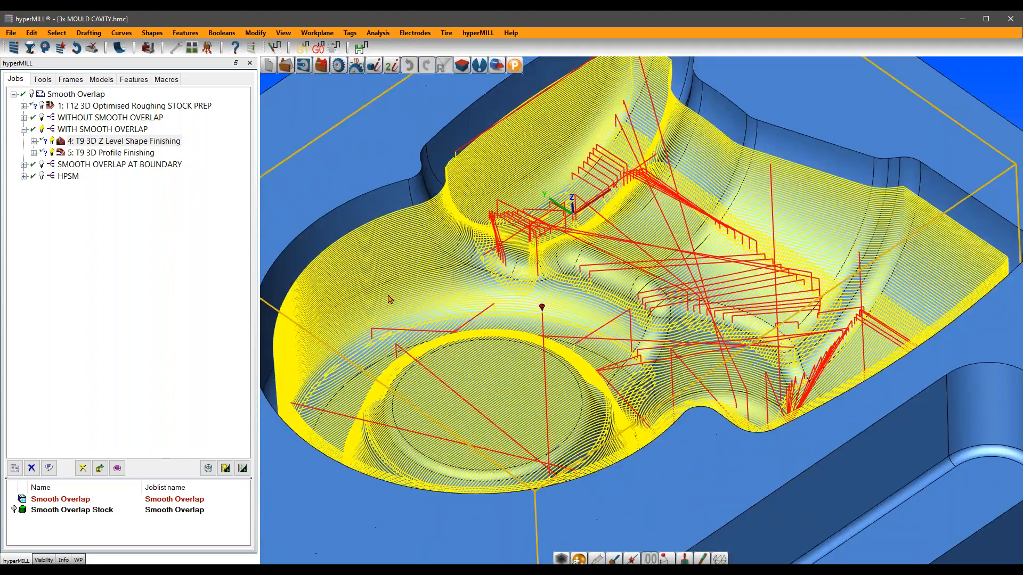
scroll(424, 380, "down", 6)
scroll(530, 336, "up", 4)
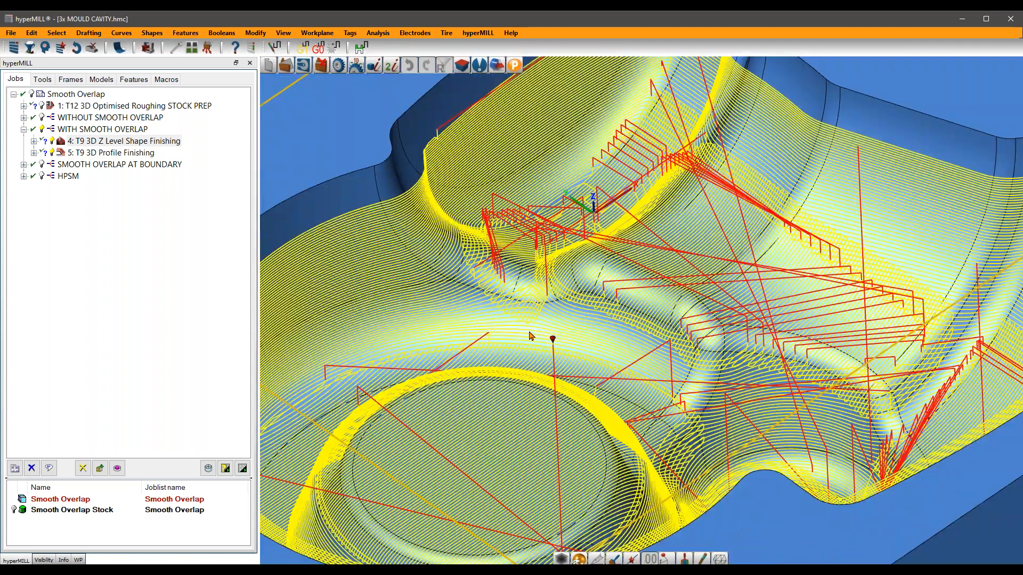
Step: Expand SMOOTH OVERLAP AT BOUNDARY in place of the previous group, display only job 6's Profile Finishing COMMON toolpath and examine it at its edge
left_click(23, 129)
left_click(24, 141)
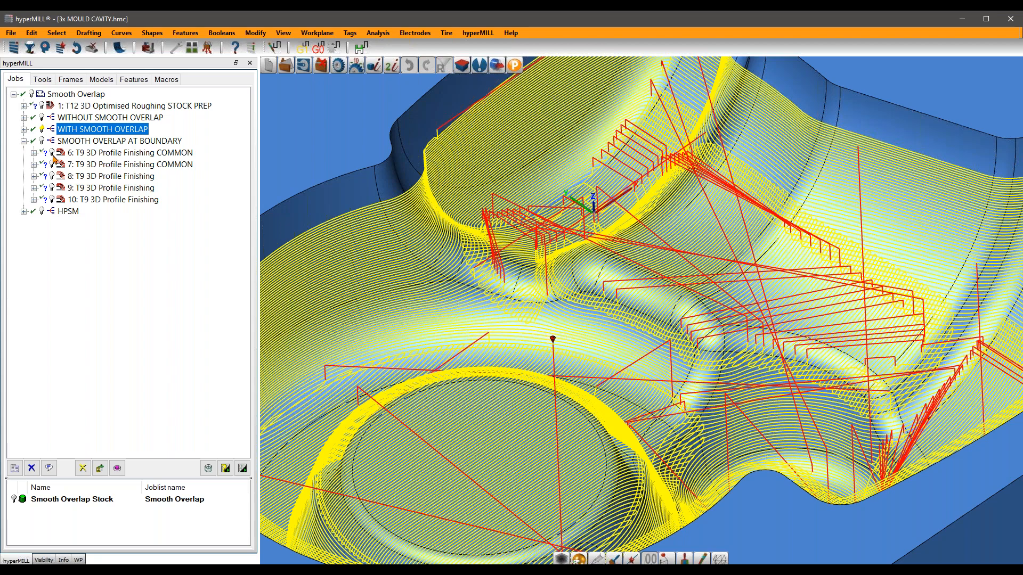
left_click(52, 155)
double_click(53, 156)
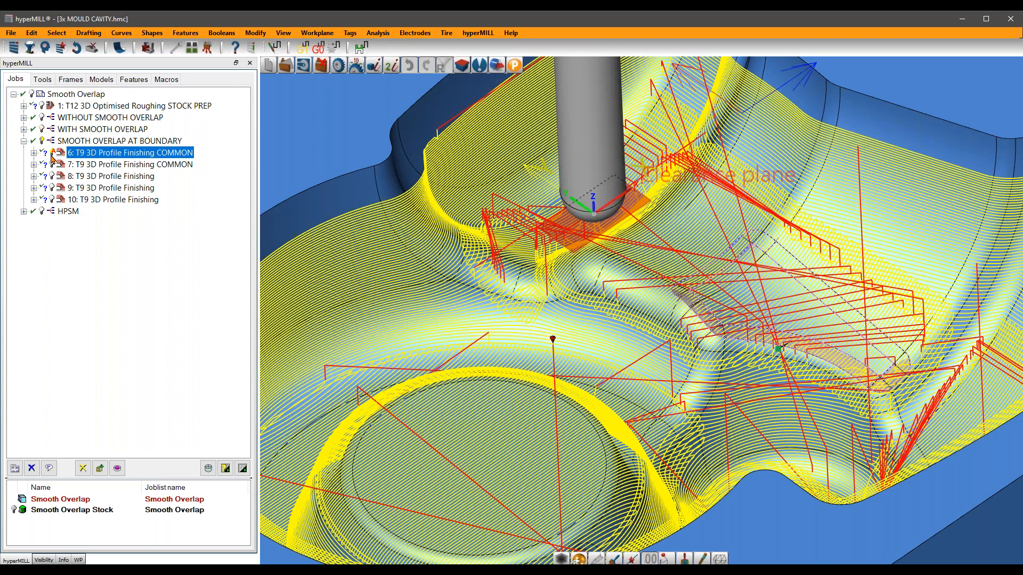
scroll(550, 257, "down", 4)
mouse_move(566, 294)
middle_mouse_down()
mouse_move(630, 306)
mouse_move(617, 250)
mouse_move(583, 252)
mouse_move(607, 263)
mouse_move(580, 299)
middle_mouse_up()
scroll(615, 241, "up", 1)
scroll(613, 237, "up", 8)
scroll(582, 300, "down", 3)
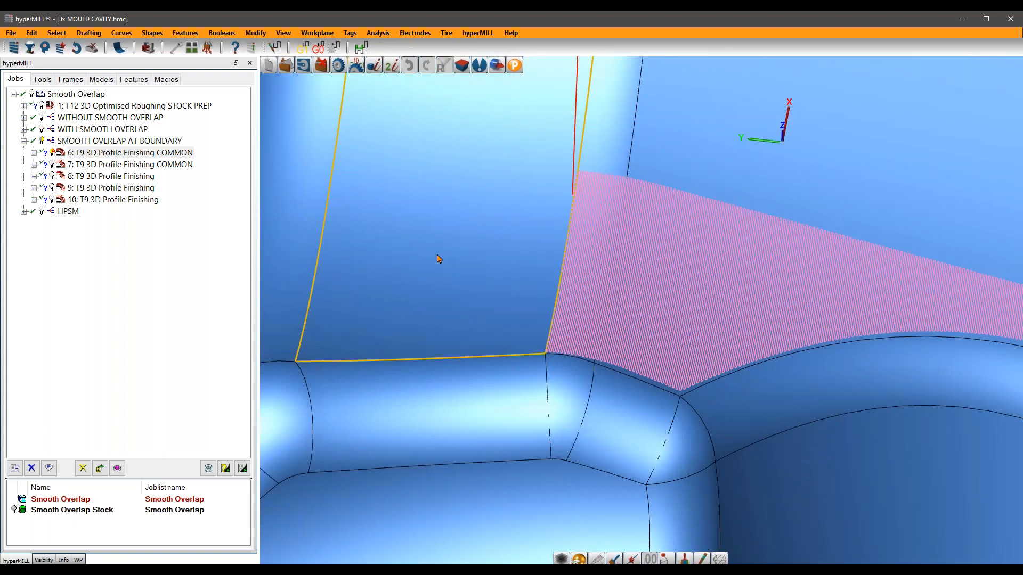
scroll(439, 258, "up", 1)
scroll(583, 349, "up", 2)
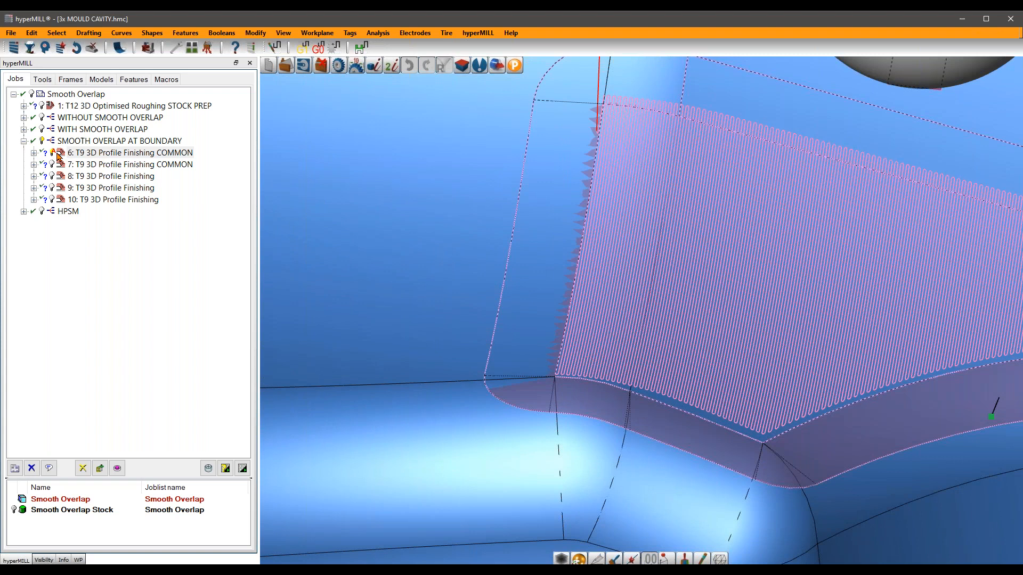
Step: Open job 6 3D Profile Finishing COMMON and show the Work layer's faces in place of the 005 Part layer
double_click(129, 154)
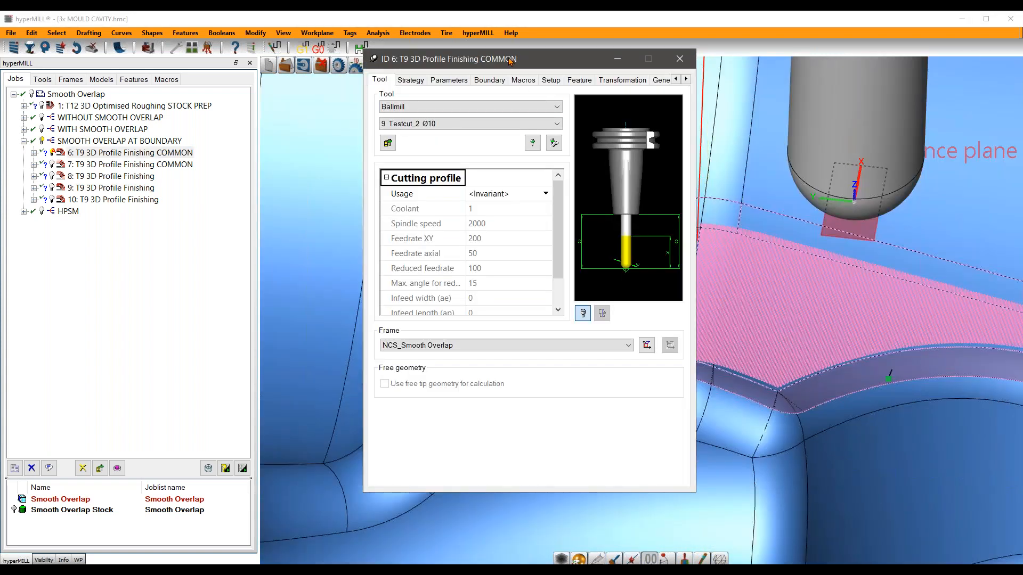
left_click_drag(513, 60, 180, 53)
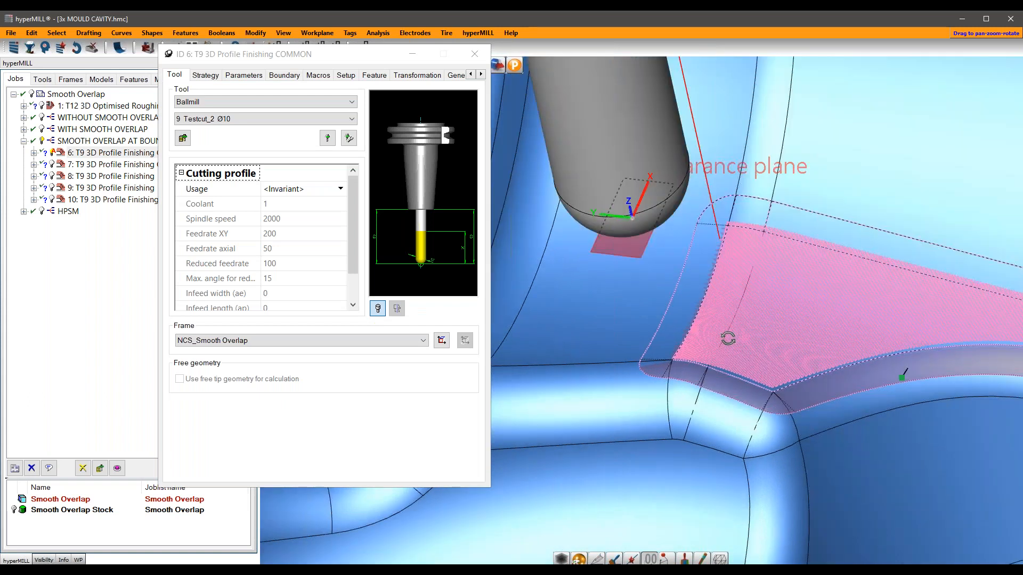
left_click(47, 560)
left_click(30, 261)
left_click(30, 261)
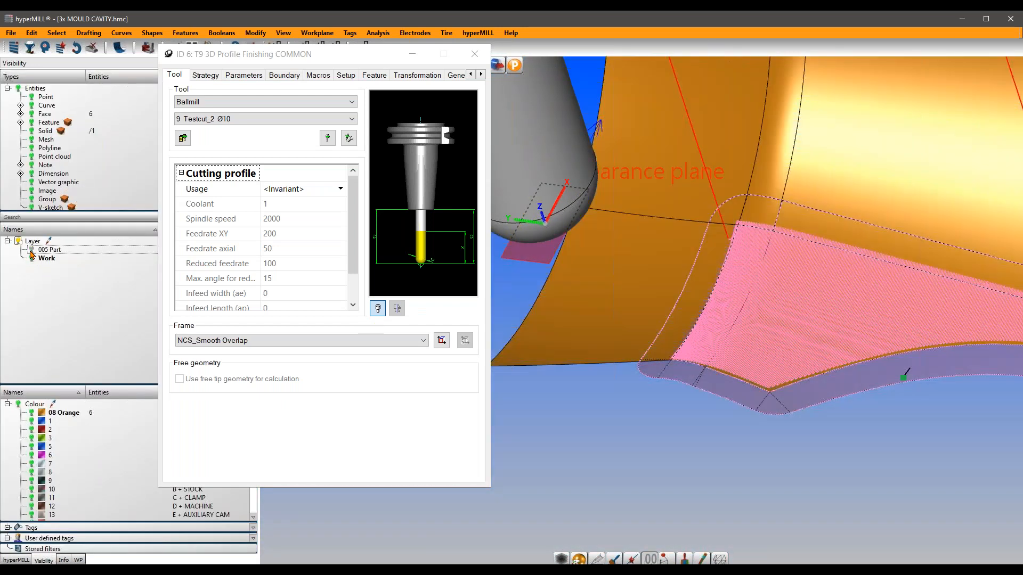
Step: Show the 005 Part layer again instead of the Work layer, examine job 6's toolpath boundary, and close the job to return to the job list
left_click(30, 259)
left_click(31, 260)
left_click(32, 259)
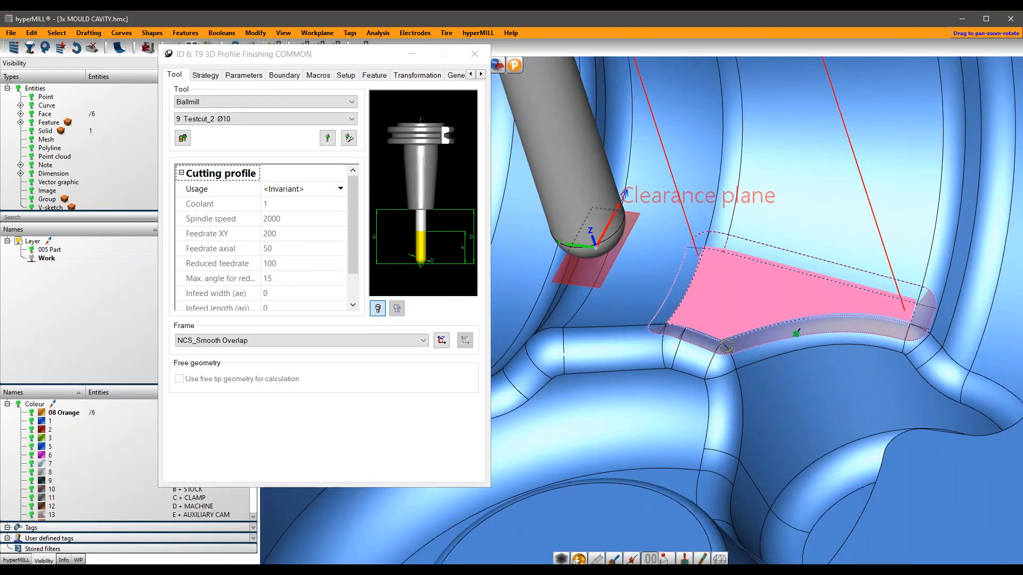
mouse_move(723, 316)
right_mouse_down()
mouse_move(741, 291)
mouse_move(732, 308)
right_mouse_up()
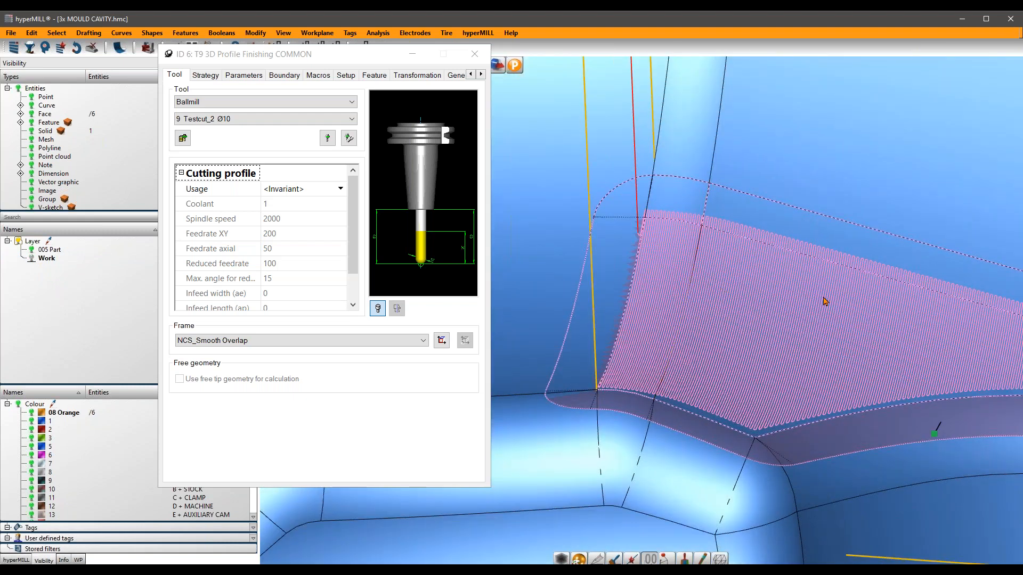
scroll(725, 323, "down", 4)
scroll(730, 286, "up", 6)
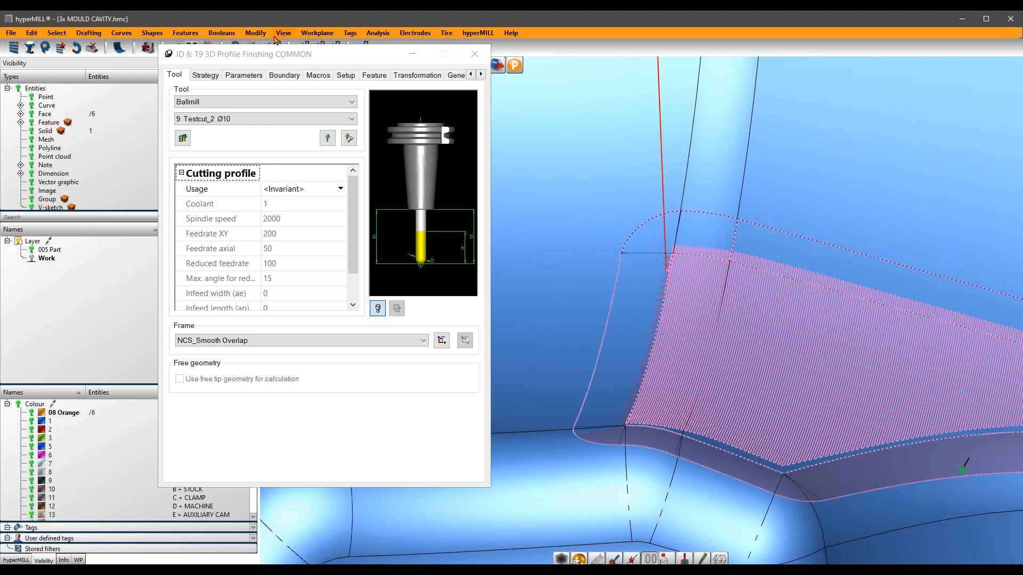
left_click(475, 53)
left_click(16, 560)
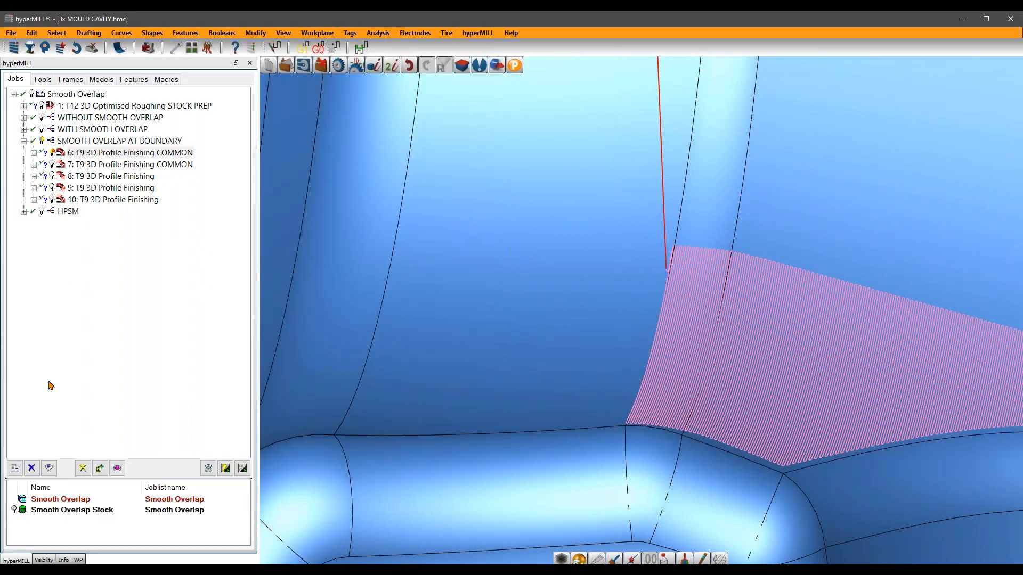
Step: Display job 7's Profile Finishing COMMON toolpath alongside job 6's and examine the shared boundary between the two areas up close
left_click(53, 166)
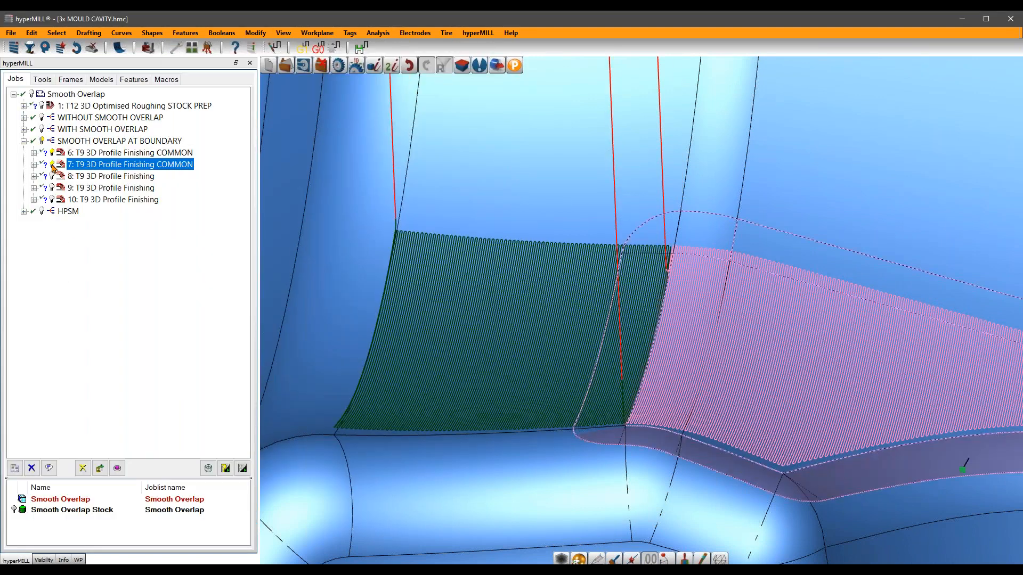
left_click(54, 155)
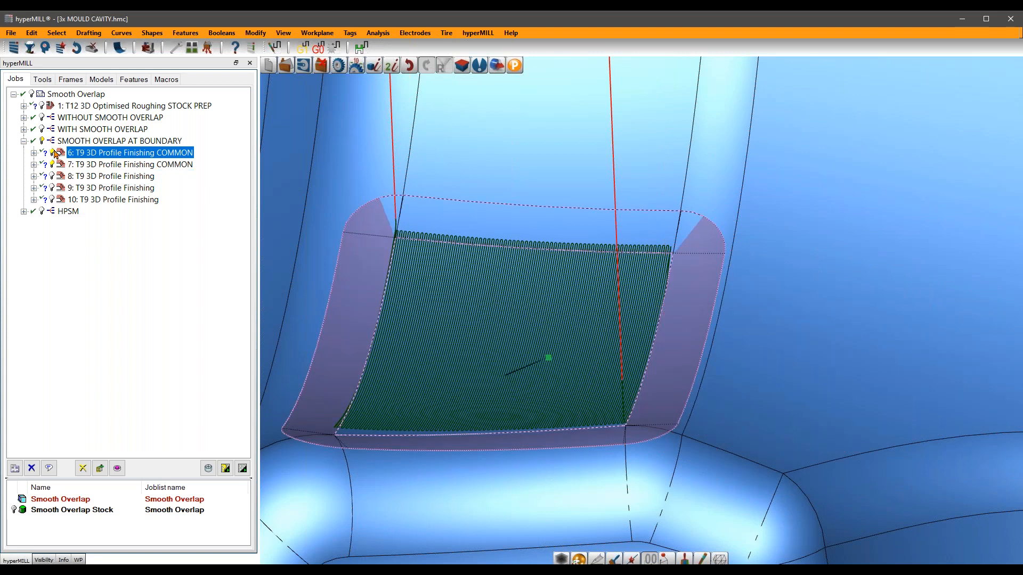
scroll(637, 288, "up", 10)
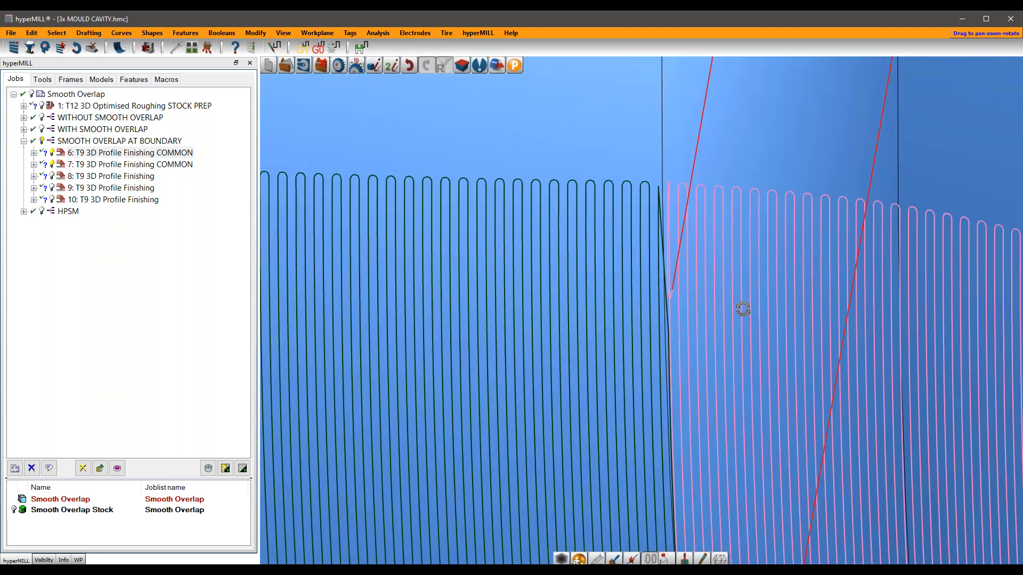
right_click_drag(742, 309, 687, 313)
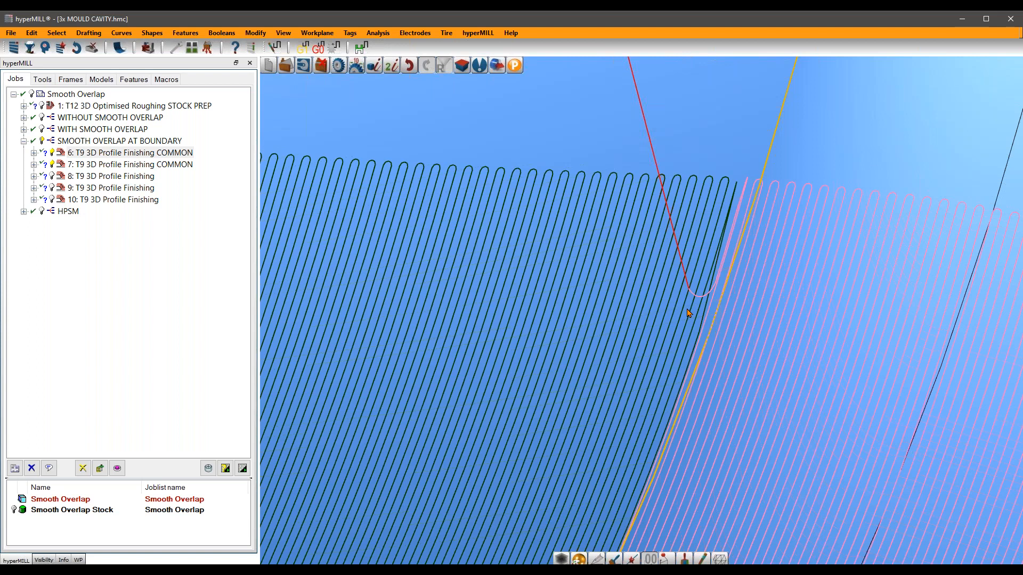
scroll(644, 286, "down", 8)
mouse_move(536, 235)
middle_mouse_down()
mouse_move(577, 388)
mouse_move(618, 381)
mouse_move(612, 388)
middle_mouse_up()
Step: Hide the toolpaths of jobs 6 and 7, then display and examine the job 8 3D Profile Finishing toolpath
left_click(49, 157)
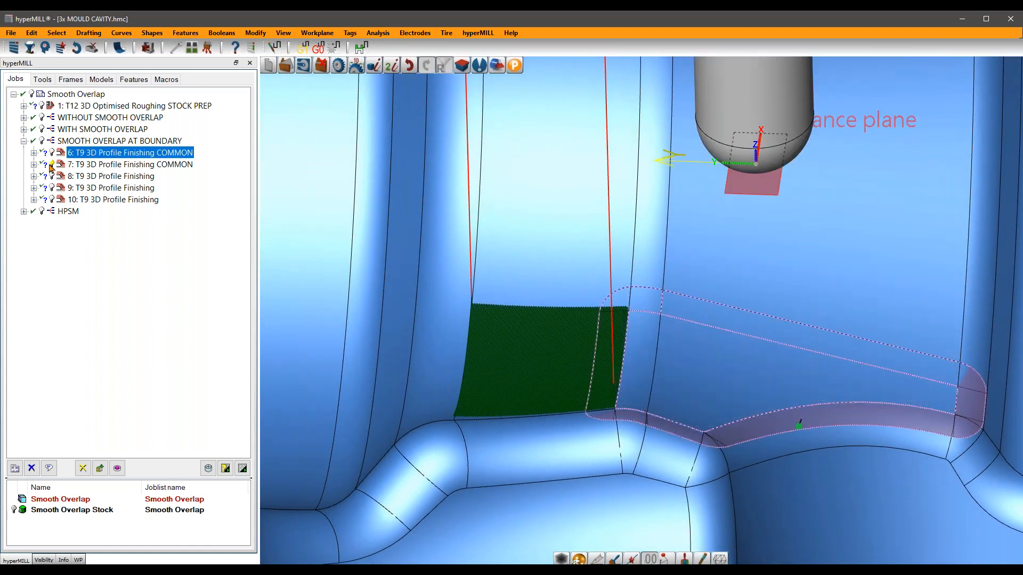
left_click(50, 166)
left_click(50, 178)
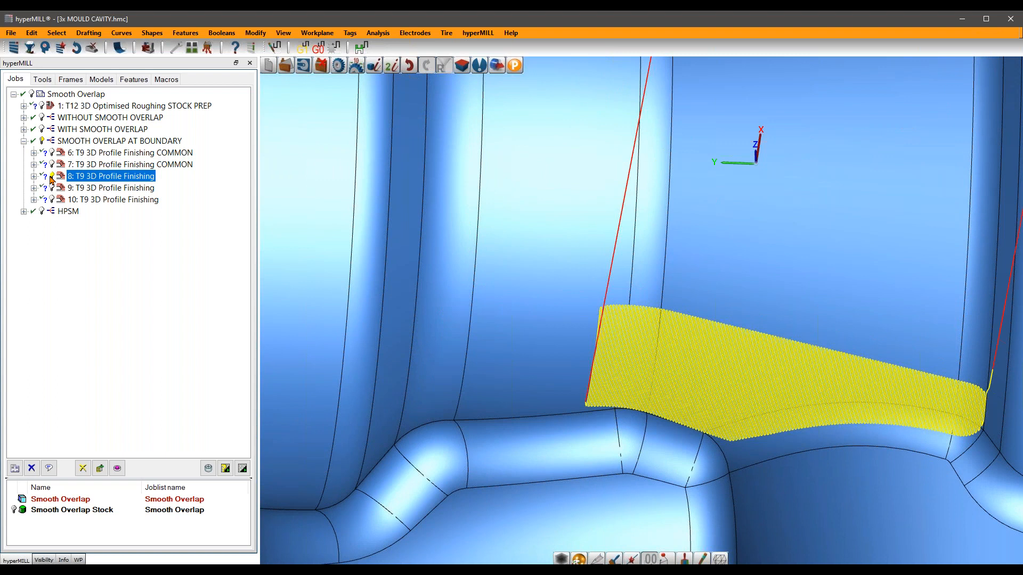
scroll(634, 342, "down", 3)
scroll(711, 382, "up", 5)
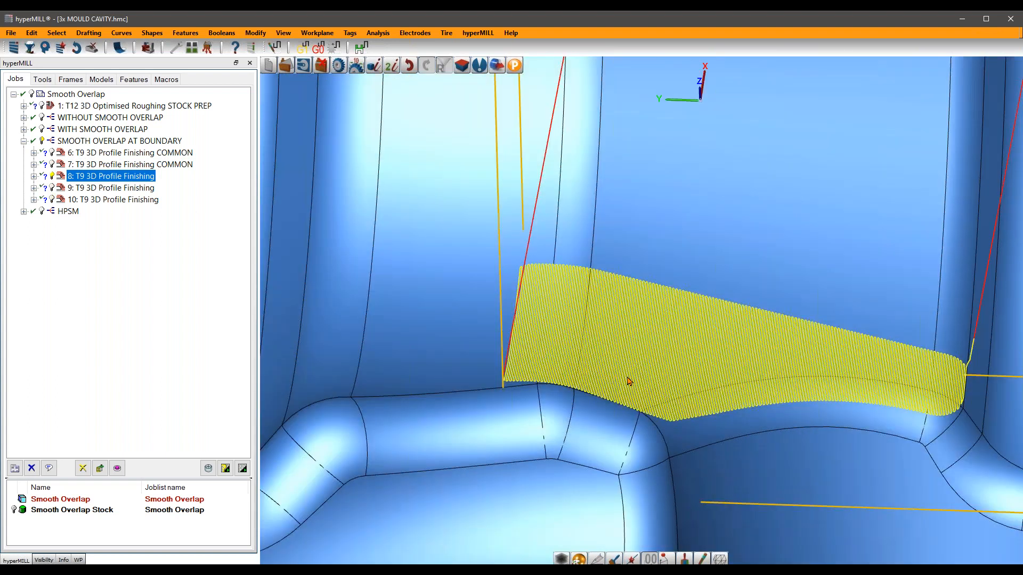
Step: Open job 8 3D Profile Finishing, inspect its boundary settings and how the area relates to the toolpath, and close the job
double_click(127, 182)
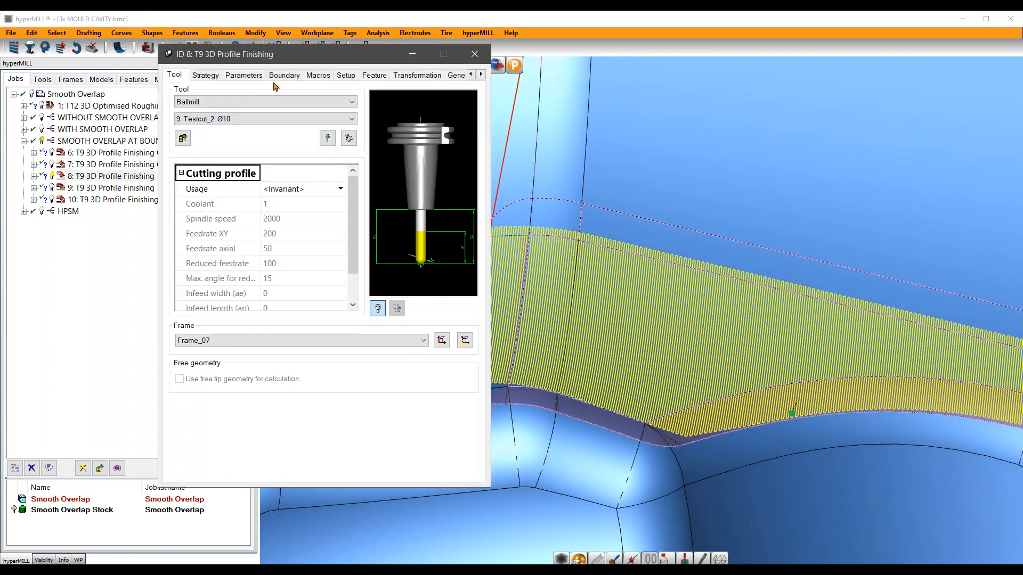
left_click(280, 76)
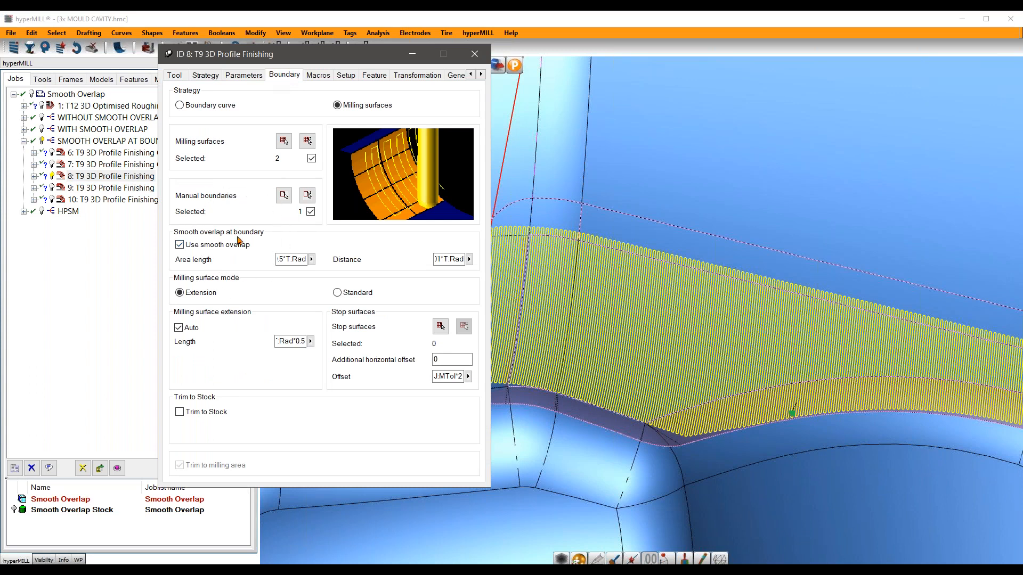
left_click(307, 142)
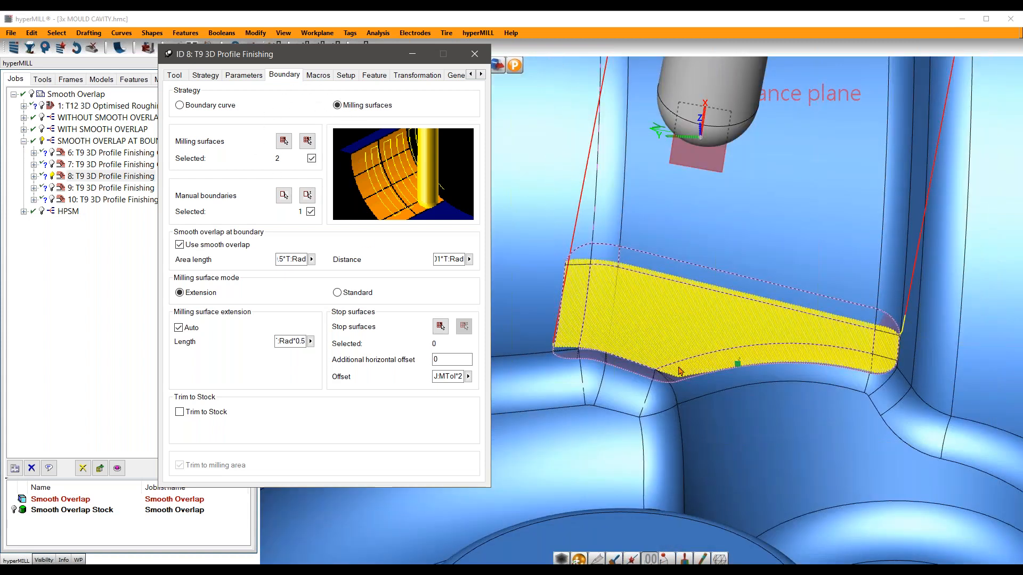
middle_click_drag(679, 372, 631, 418)
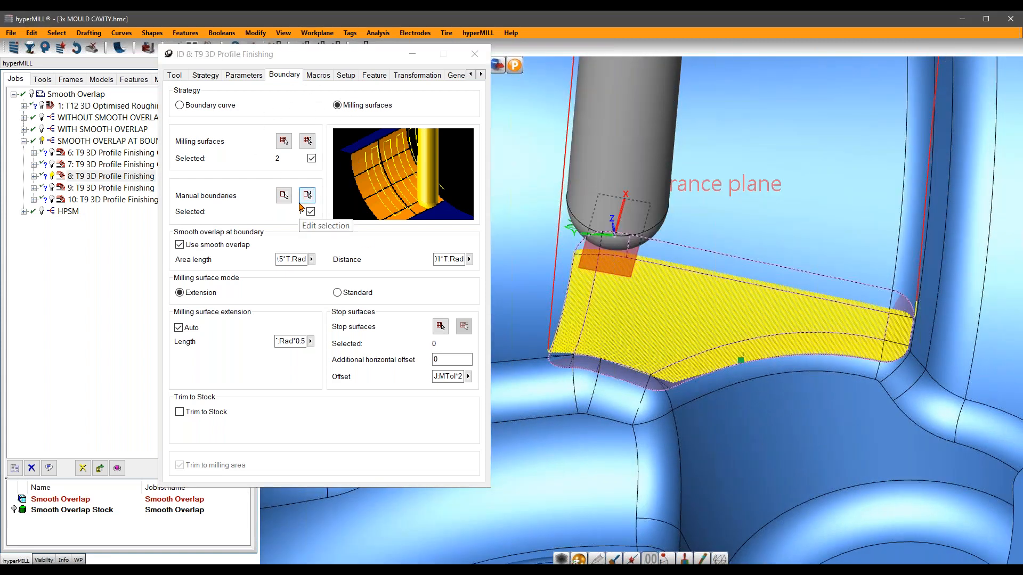
left_click(307, 195)
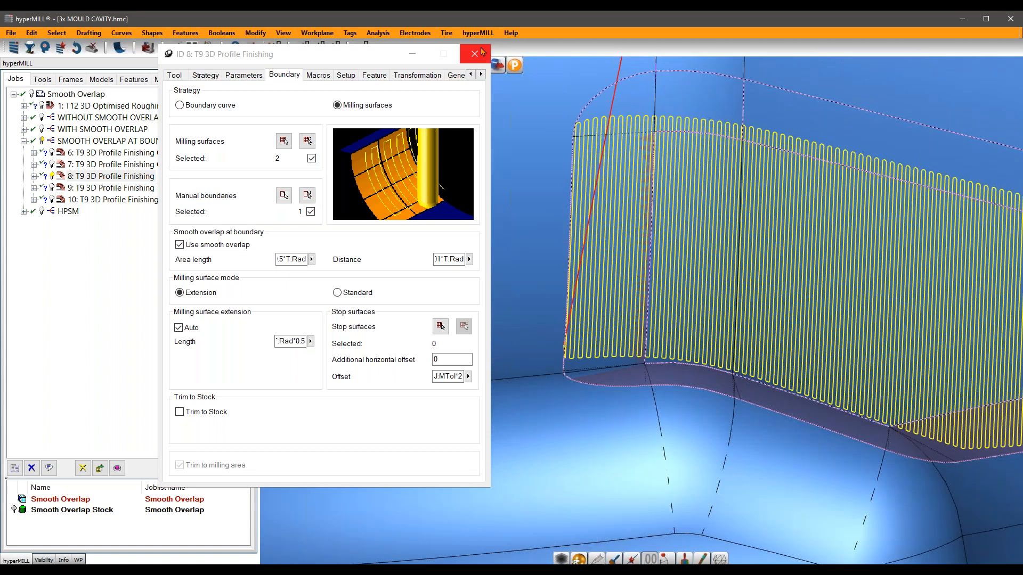
left_click(474, 54)
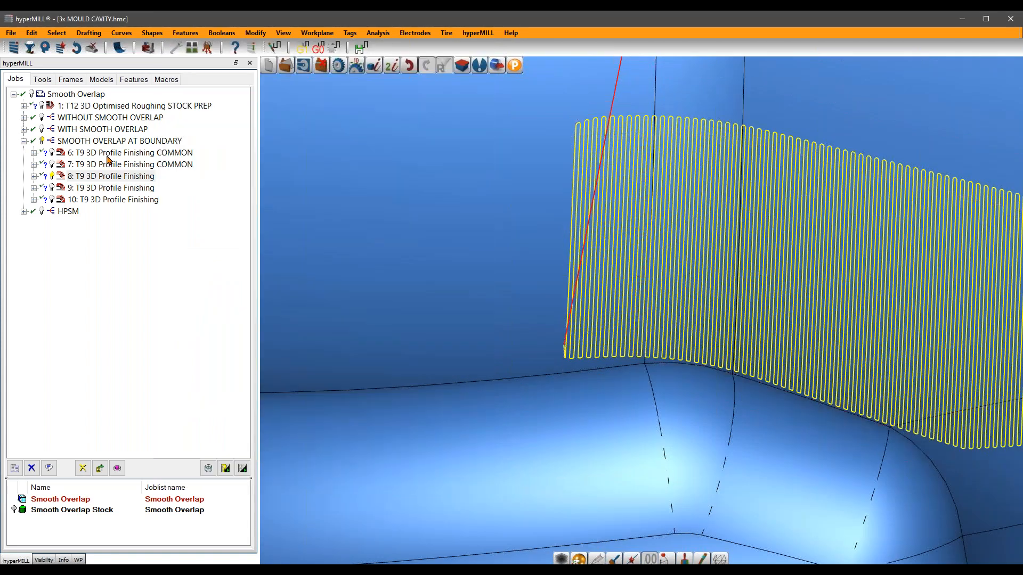
Step: Display job 9's Profile Finishing toolpath alongside job 8's and examine where the two areas meet
left_click(52, 190)
left_click(96, 176)
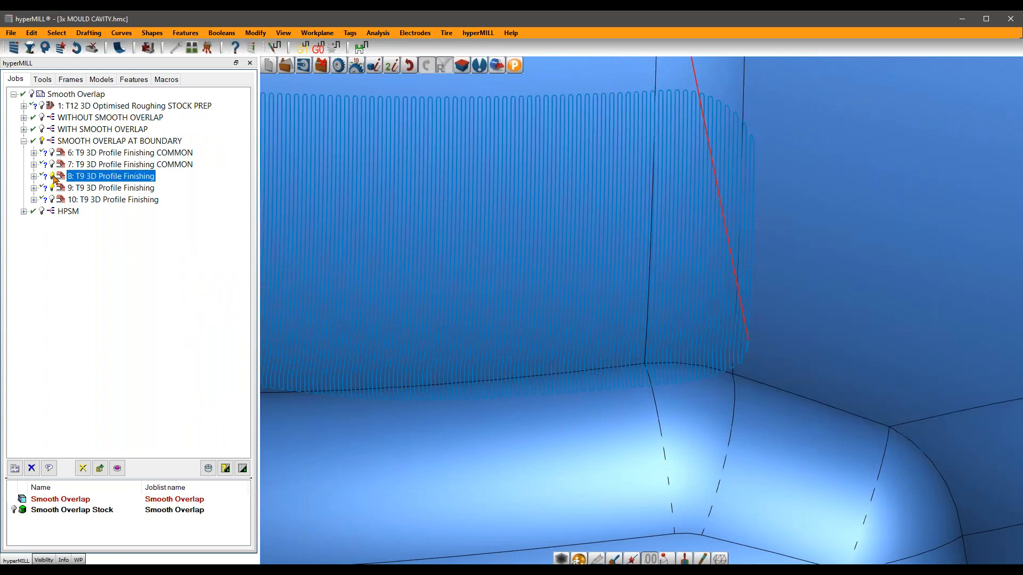
scroll(408, 289, "down", 4)
mouse_move(542, 283)
middle_mouse_down()
mouse_move(537, 312)
mouse_move(504, 320)
mouse_move(569, 290)
mouse_move(568, 302)
mouse_move(544, 294)
mouse_move(541, 269)
mouse_move(543, 320)
mouse_move(557, 283)
middle_mouse_up()
scroll(541, 270, "up", 2)
middle_click_drag(559, 357, 542, 371)
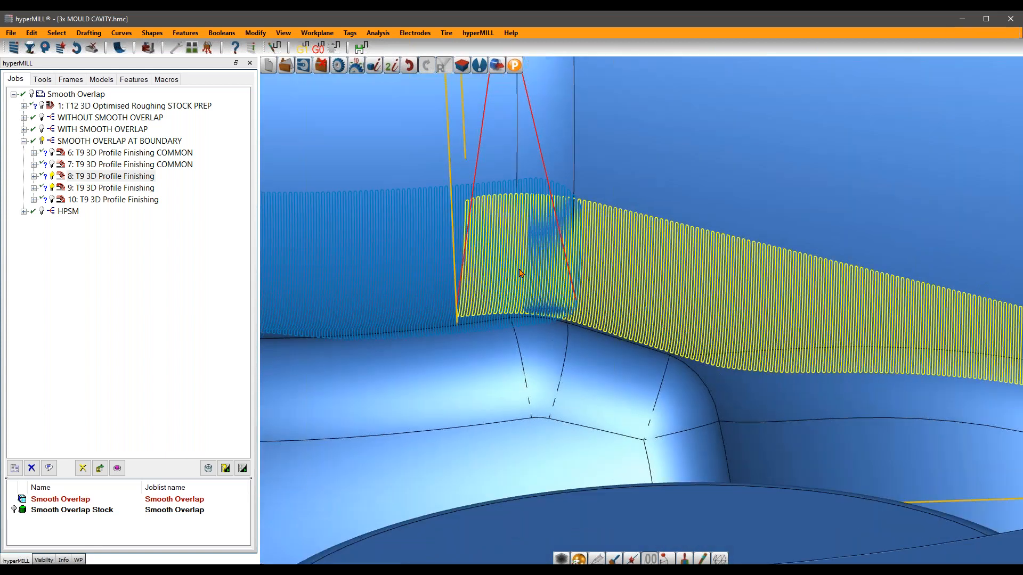
Step: Section the mould cavity with a clipping plane and examine the overlap between the job 8 and job 9 toolpaths up close
scroll(483, 202, "down", 5)
left_click(263, 37)
mouse_move(288, 36)
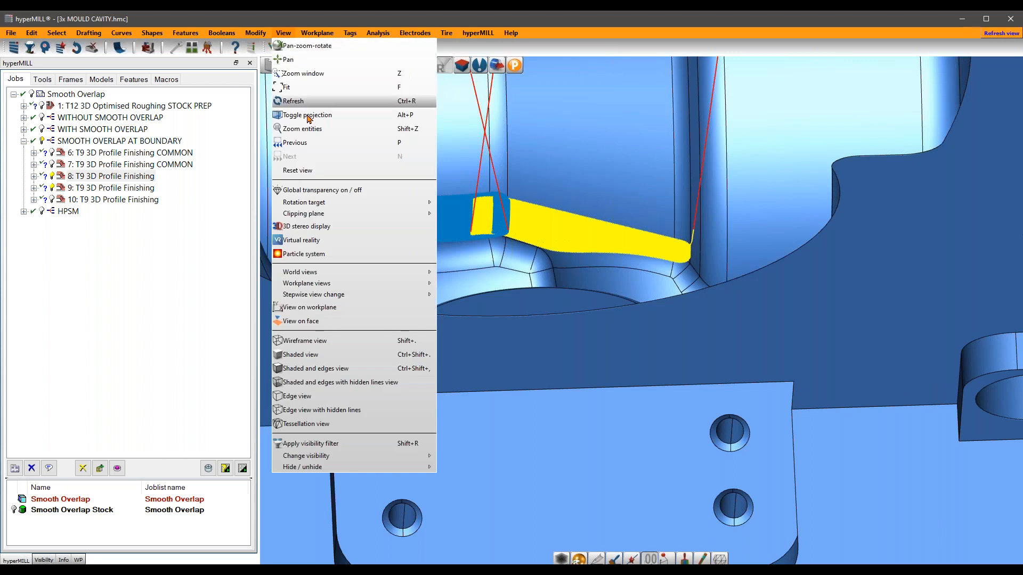
mouse_move(395, 214)
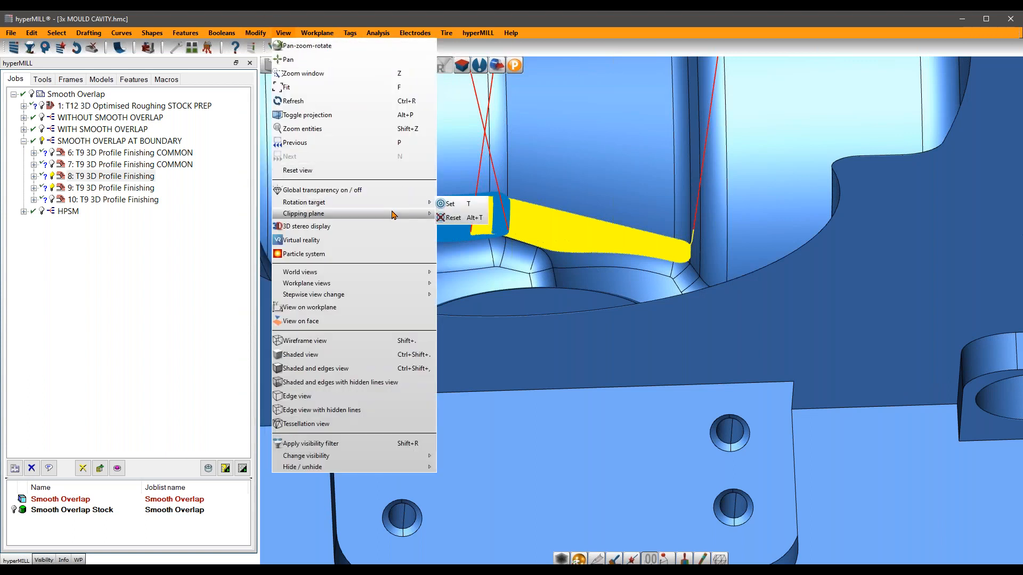
left_click(467, 256)
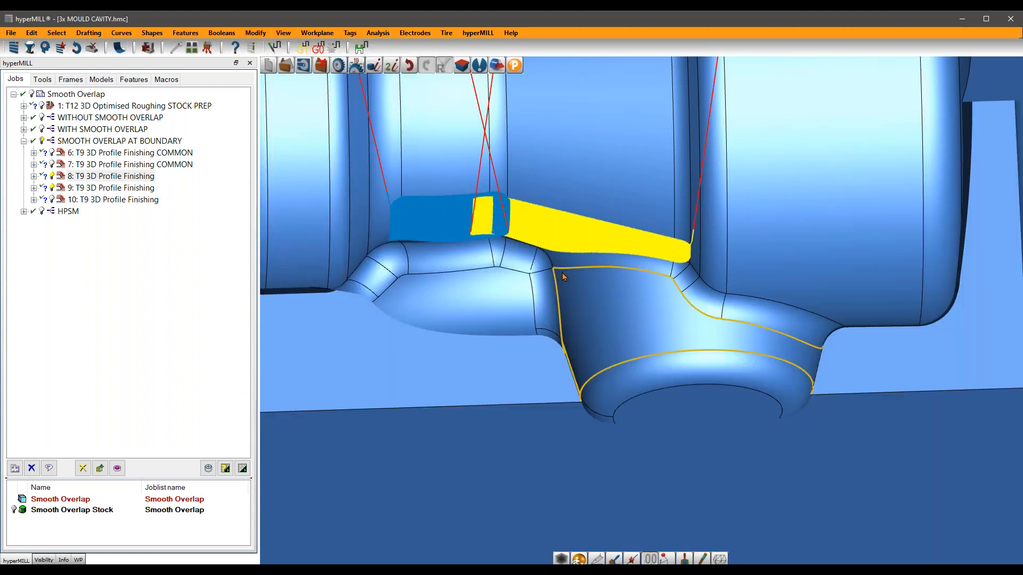
scroll(493, 217, "up", 10)
middle_click_drag(562, 250, 519, 251)
scroll(472, 231, "up", 5)
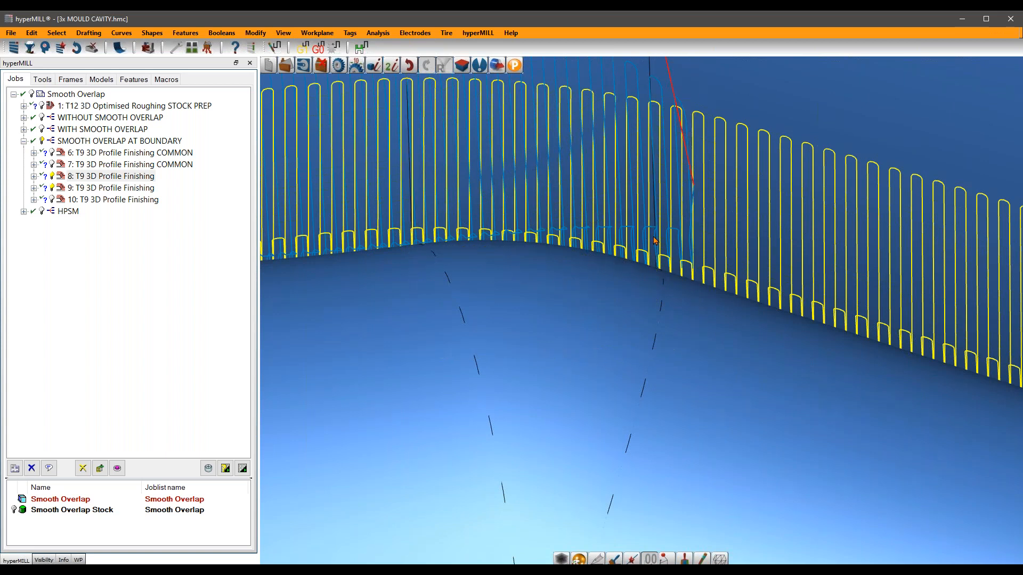
scroll(633, 278, "down", 5)
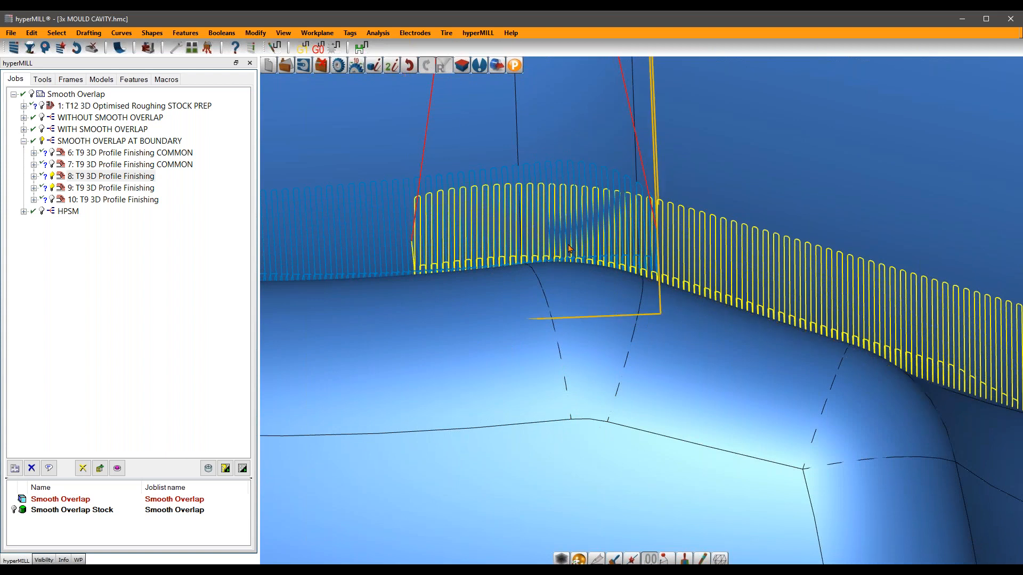
scroll(565, 242, "up", 3)
Step: Open job 8, check its macros and the smooth overlap area length and distance at the boundary, and close the job
double_click(144, 177)
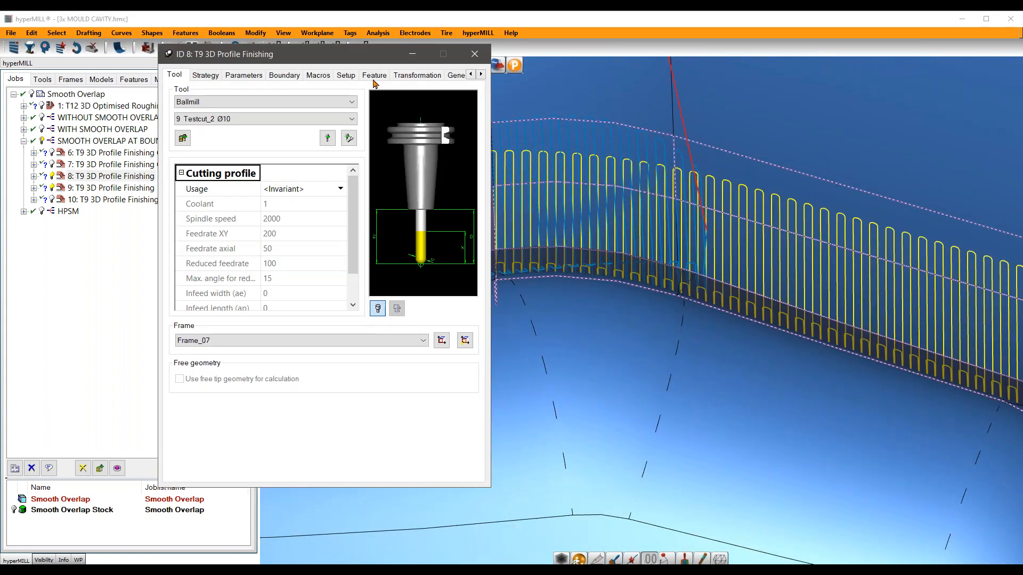
left_click(319, 75)
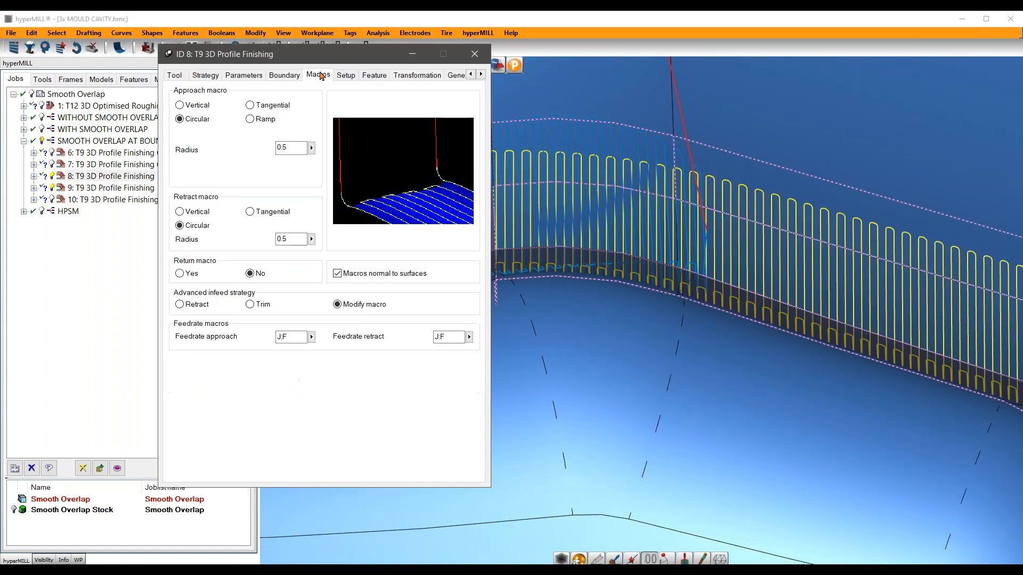
left_click(284, 75)
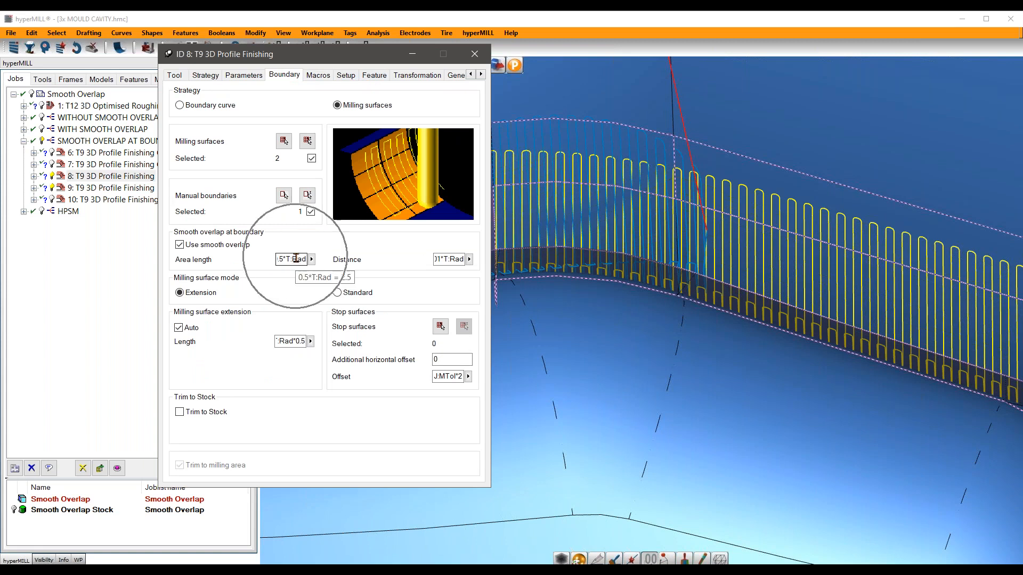
left_click(448, 257)
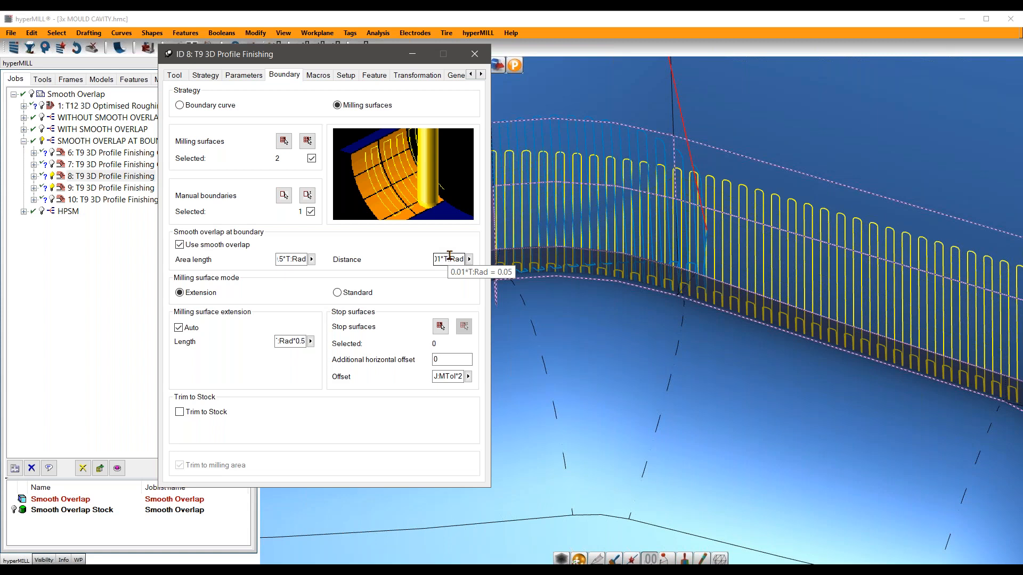
left_click(475, 53)
Step: Run job 8's internal simulation, examine the tilted tool against the sectioned cavity, and close the simulation
scroll(574, 267, "up", 3)
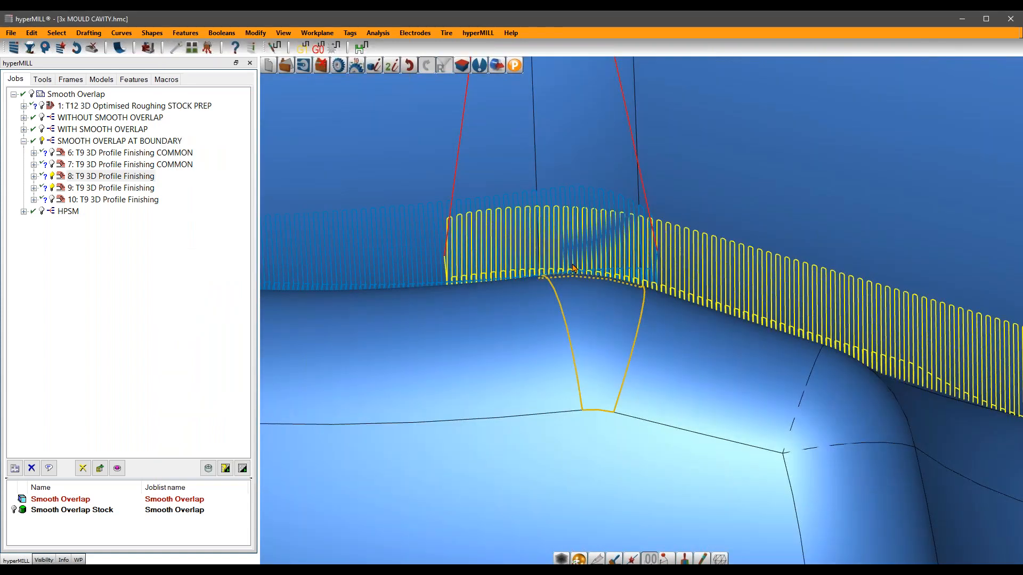
scroll(573, 268, "down", 5)
middle_click_drag(573, 267, 586, 313)
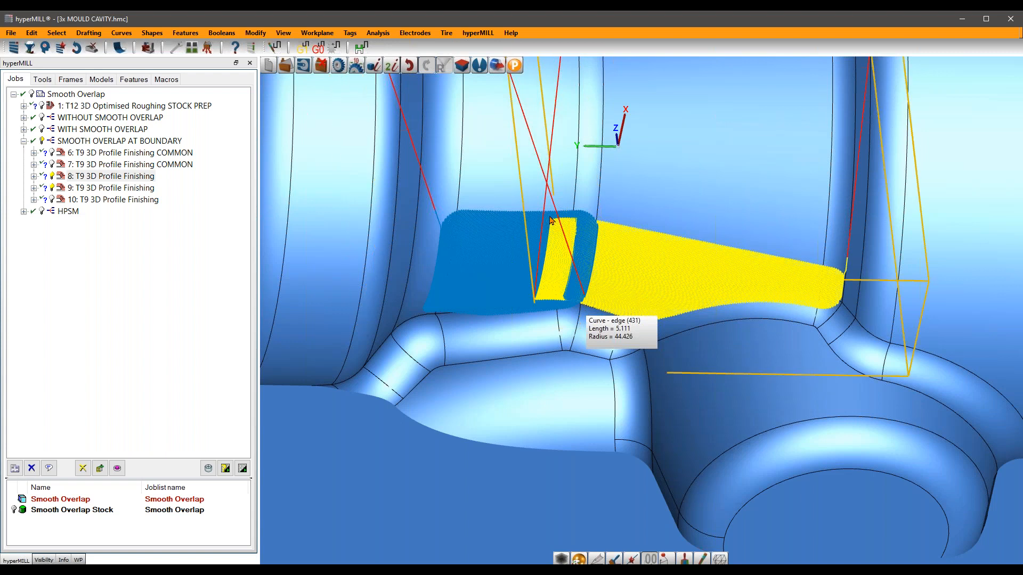
right_click(76, 179)
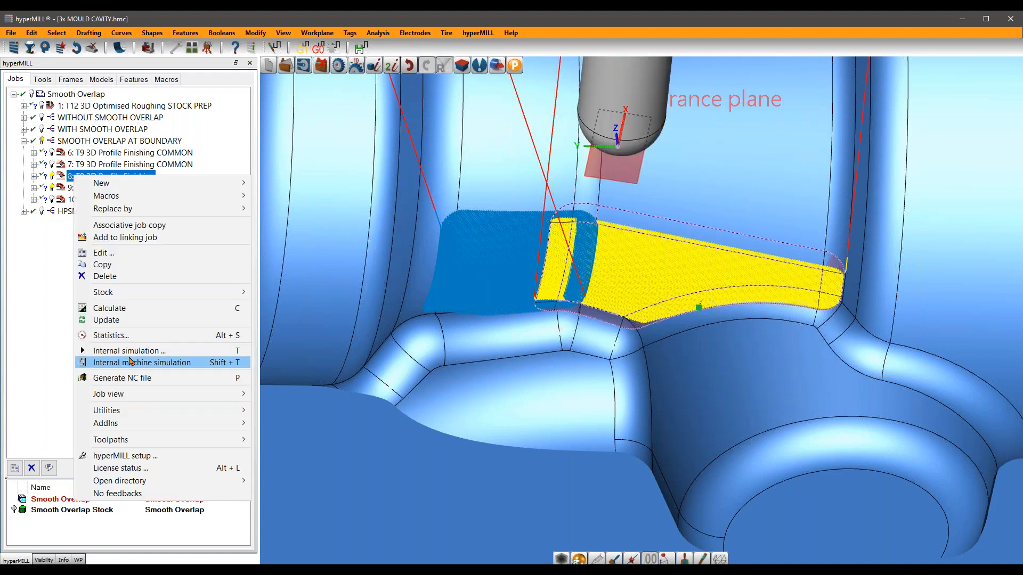
left_click(127, 352)
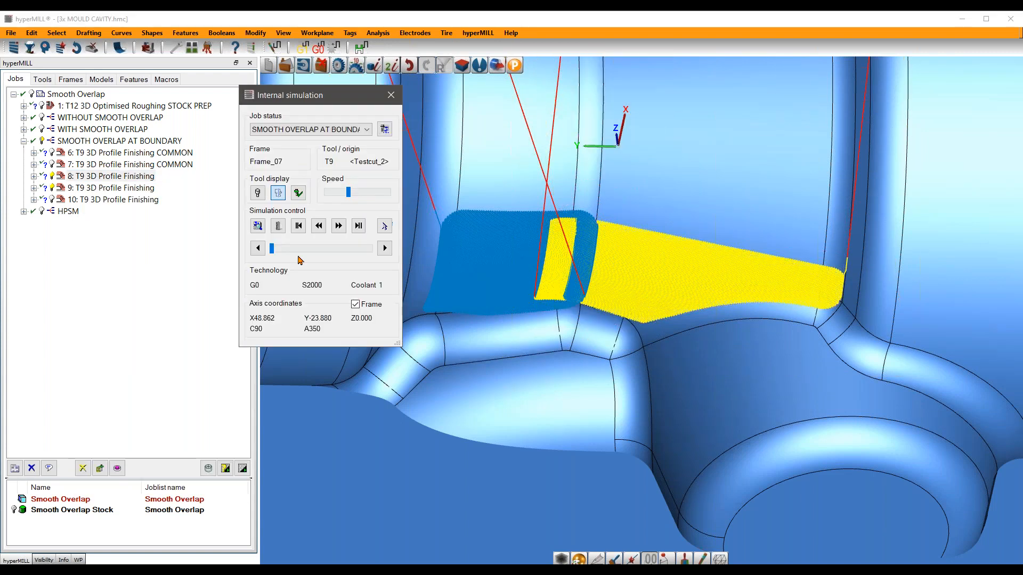
left_click(339, 226)
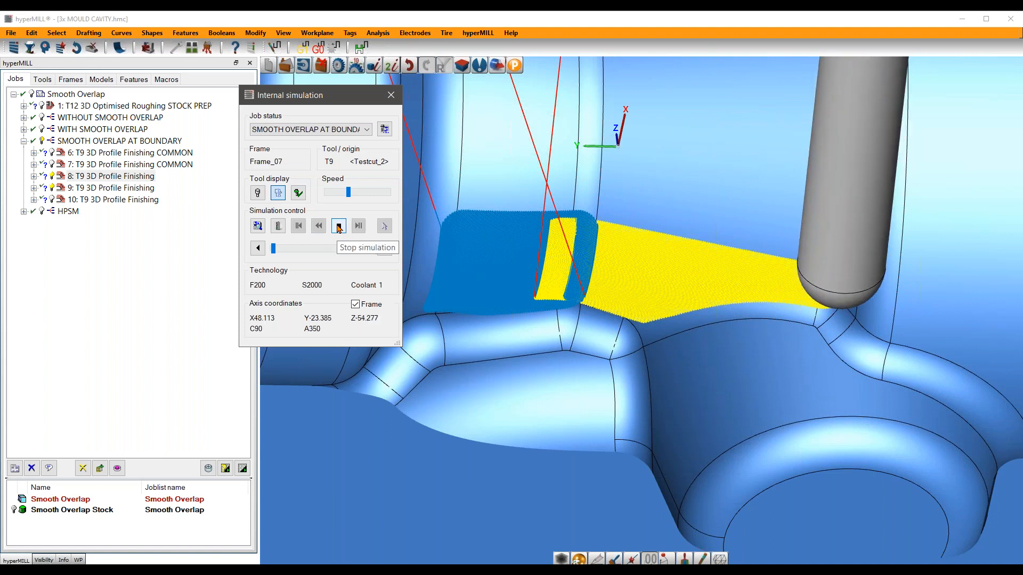
scroll(725, 326, "down", 5)
middle_click_drag(724, 326, 739, 218)
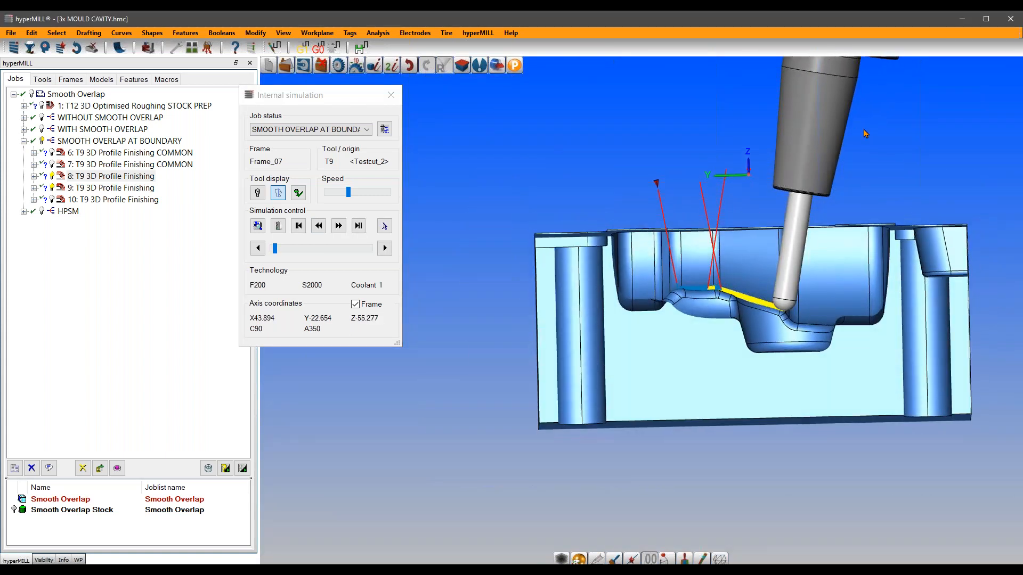
left_click(386, 231)
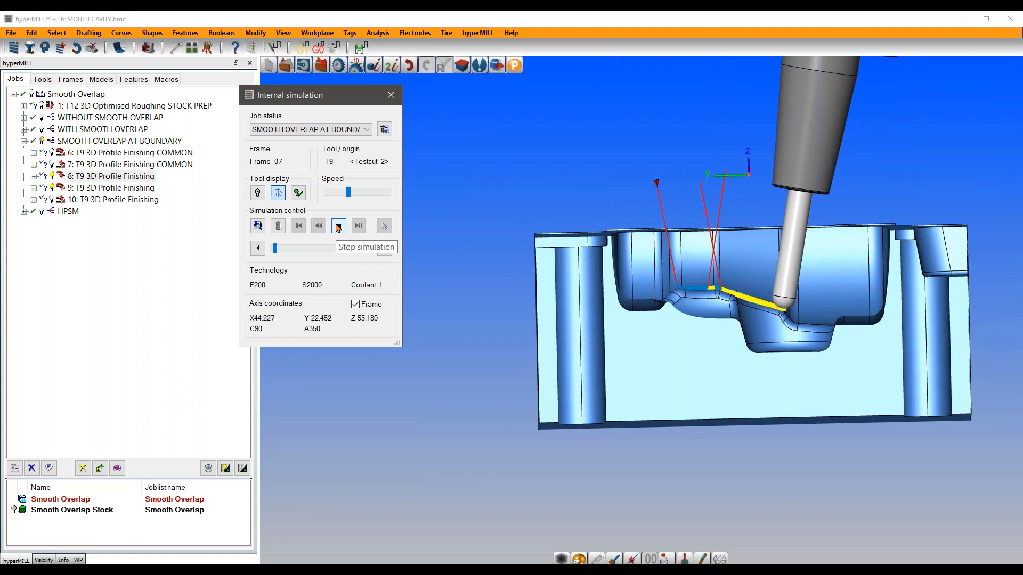
left_click(391, 95)
Step: Select job 9 and examine the overlap zone between the job 8 and job 9 toolpaths from several angles
left_click(85, 188)
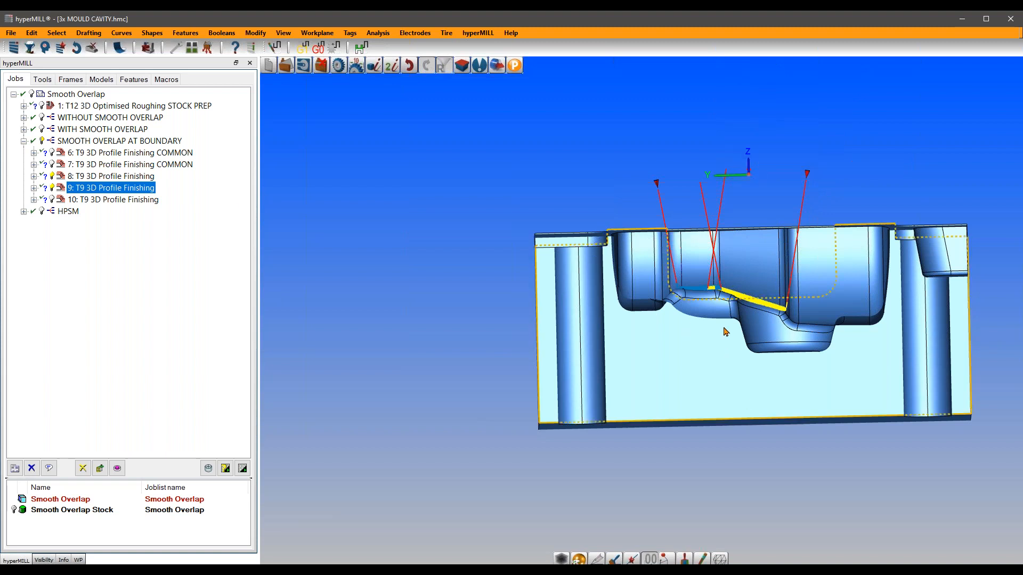
middle_click_drag(725, 371, 717, 443)
scroll(714, 291, "up", 6)
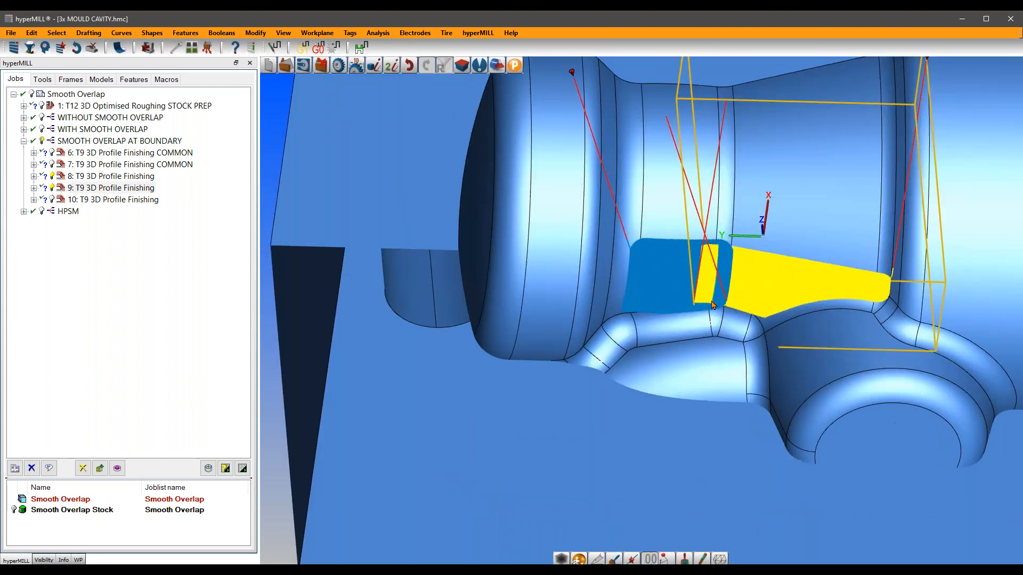
scroll(715, 285, "up", 3)
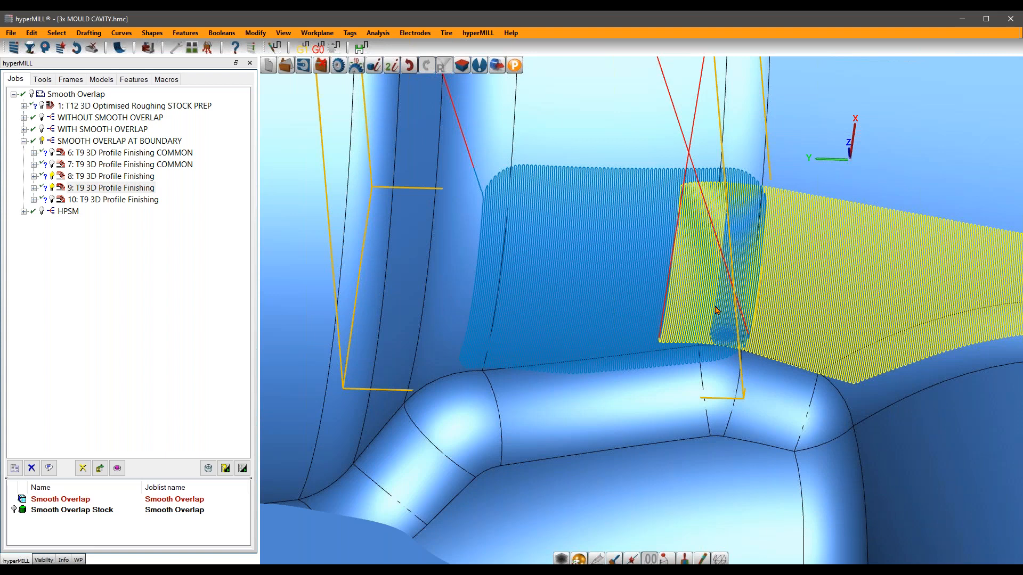
scroll(733, 302, "up", 2)
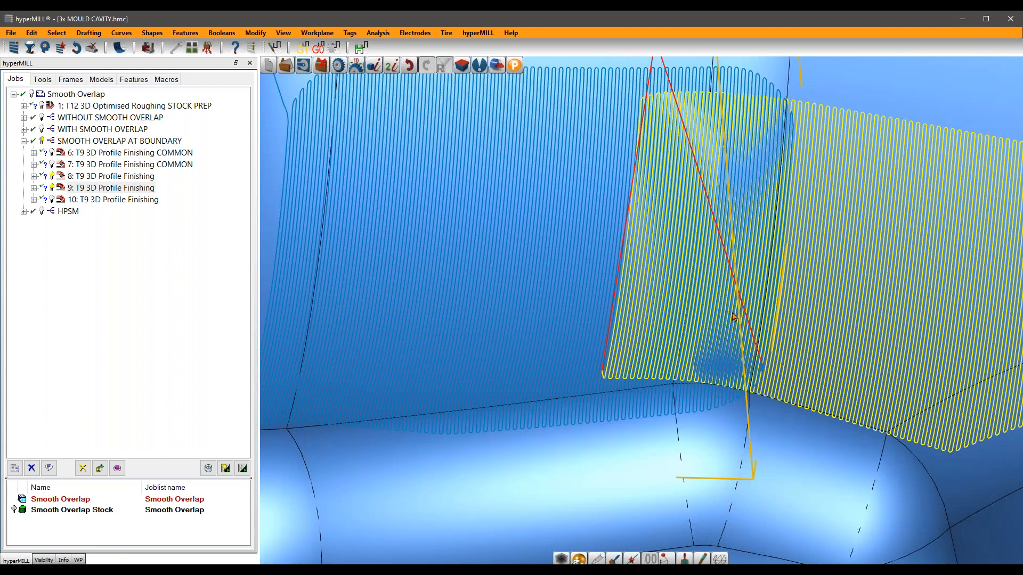
middle_click_drag(733, 316, 697, 363)
scroll(689, 370, "up", 2)
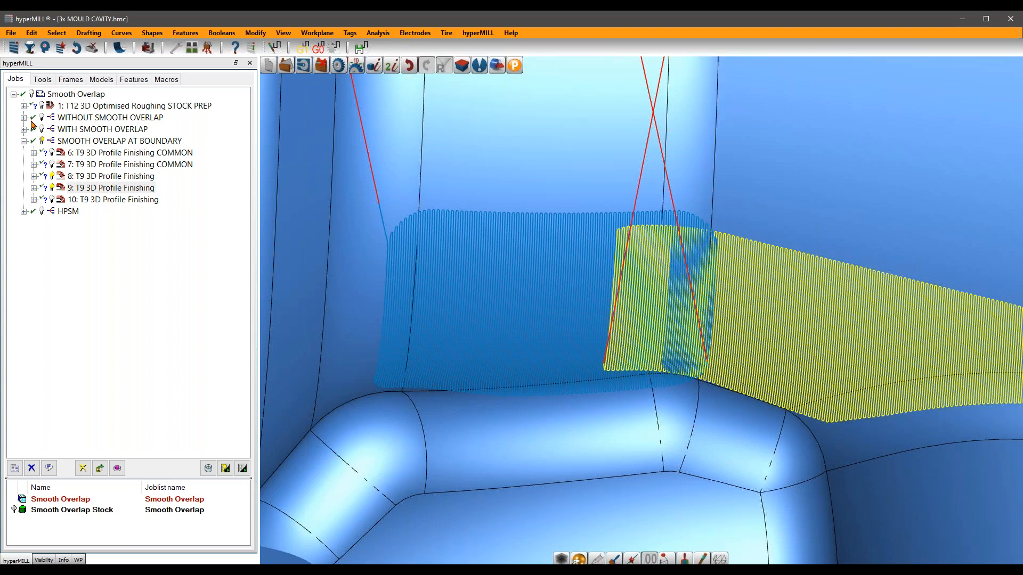
Step: Expand the HPSM group and display the toolpaths of jobs 11 and 12 in place of the SMOOTH OVERLAP AT BOUNDARY toolpaths
left_click(23, 141)
left_click(60, 153)
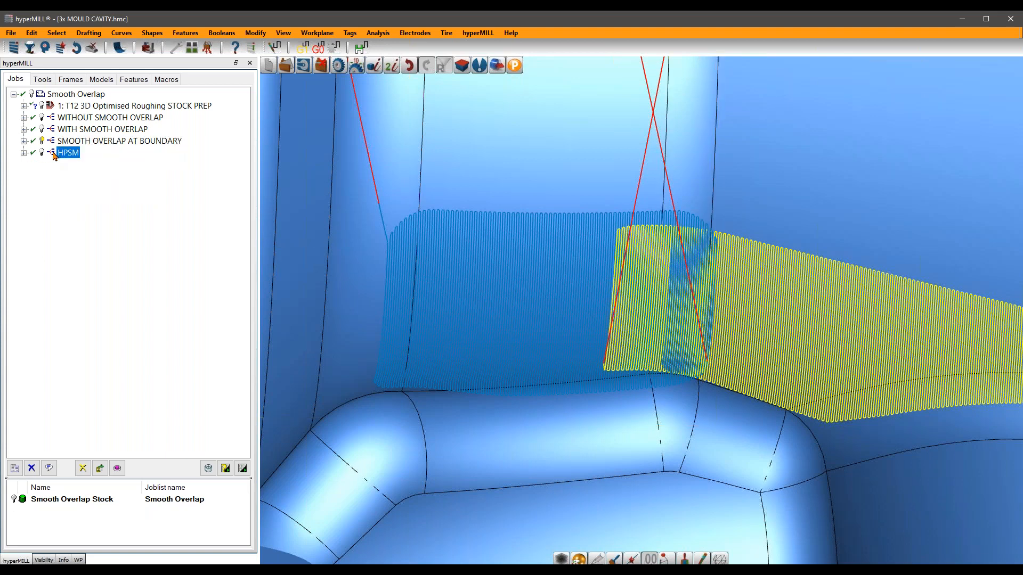
left_click(24, 153)
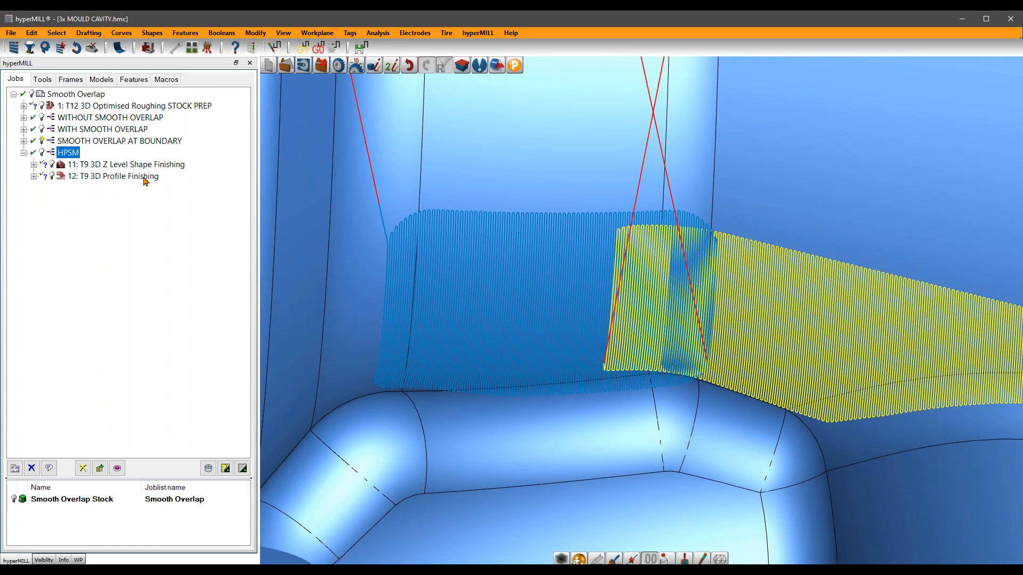
left_click(54, 166)
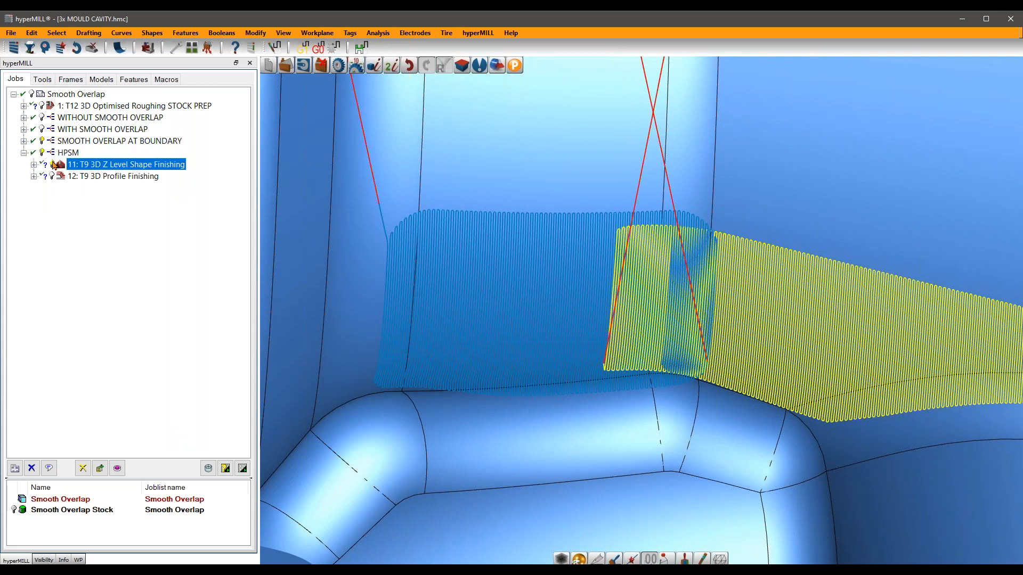
scroll(463, 262, "down", 3)
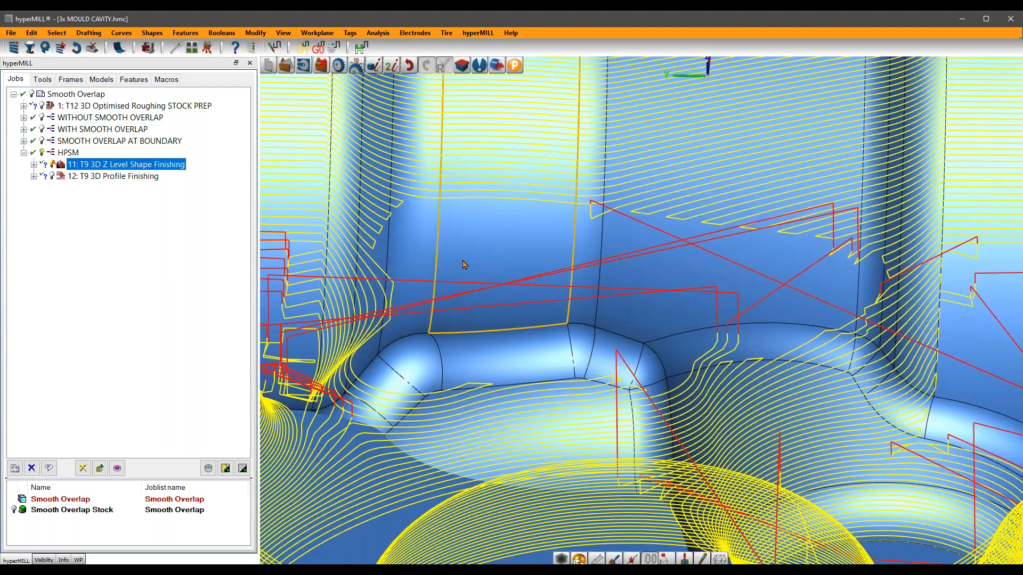
scroll(463, 265, "down", 2)
left_click(122, 164)
left_click(53, 176)
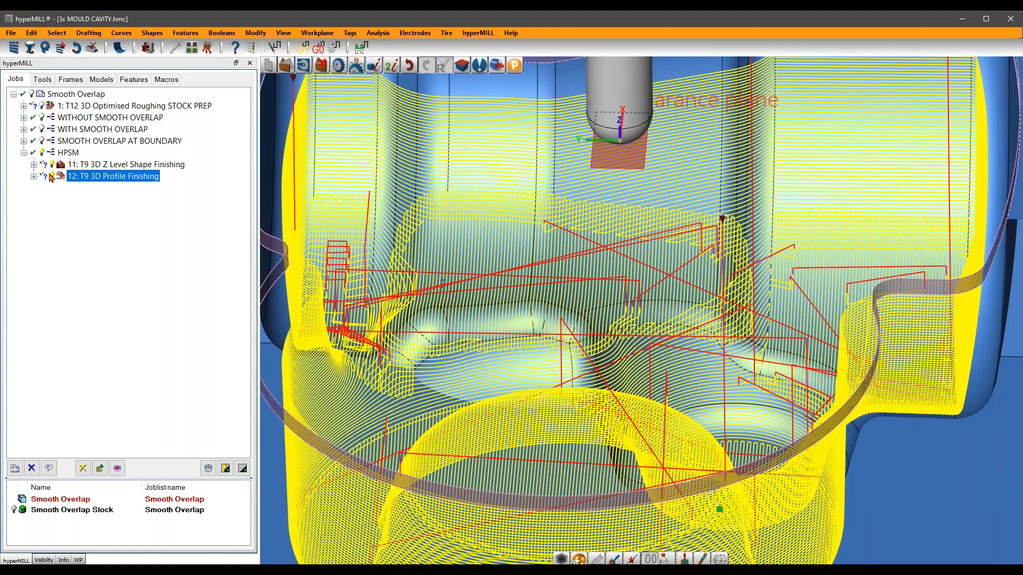
Step: Open job 11's setup in the HPSM group and set its machining tolerance to 0.005
left_click(87, 168)
double_click(88, 167)
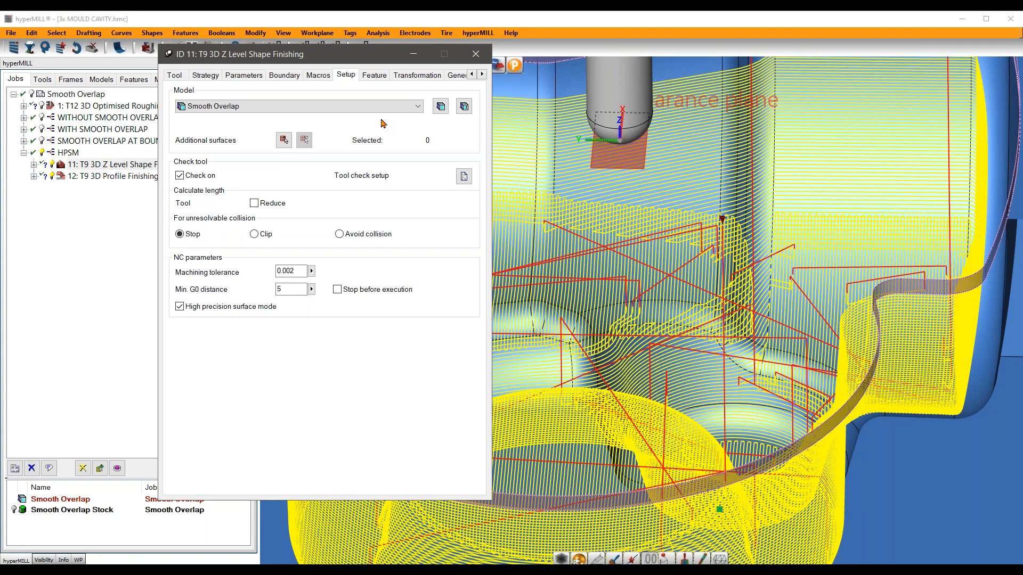
left_click(302, 270)
key("BackSpace")
type("5")
Step: Check job 12's NC parameters and turn off high precision surface mode for job 11, closing the HPSM compound job's properties
double_click(106, 177)
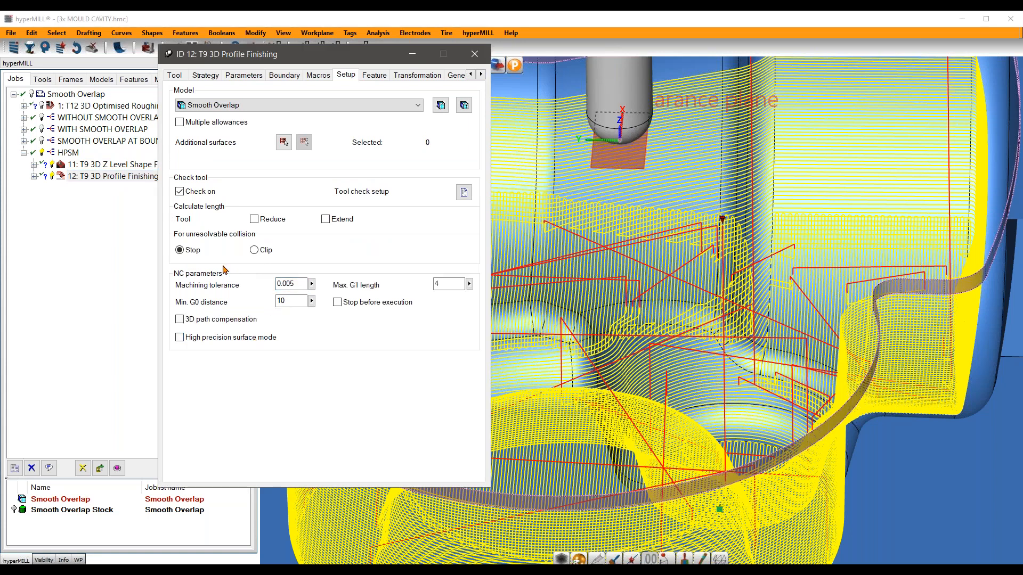
double_click(128, 166)
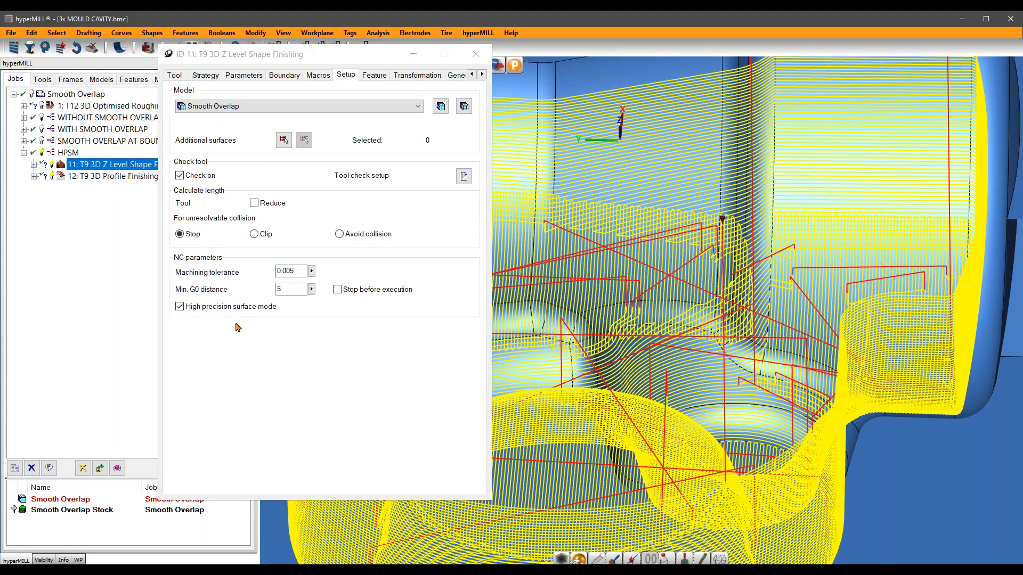
left_click(236, 309)
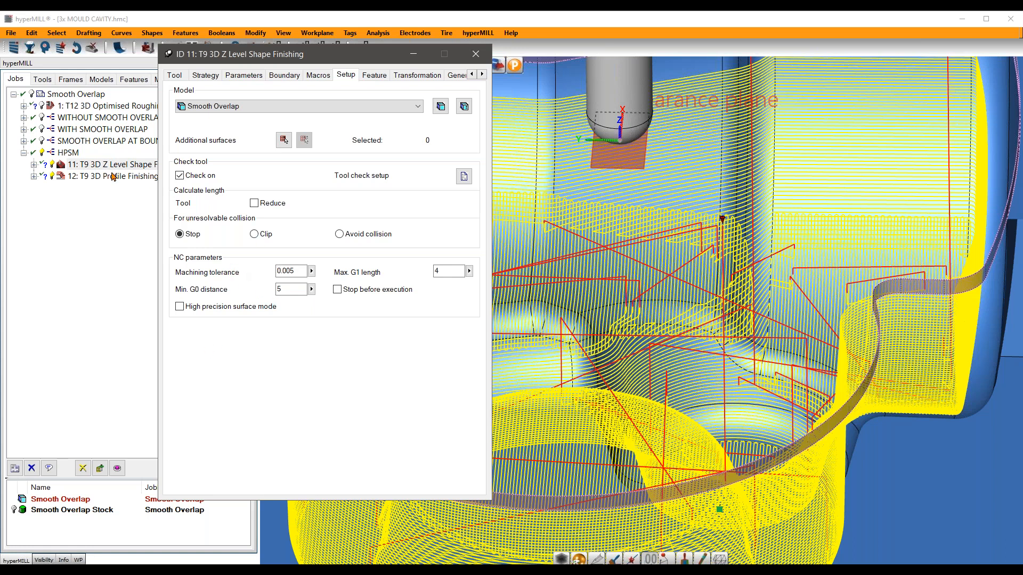
double_click(66, 153)
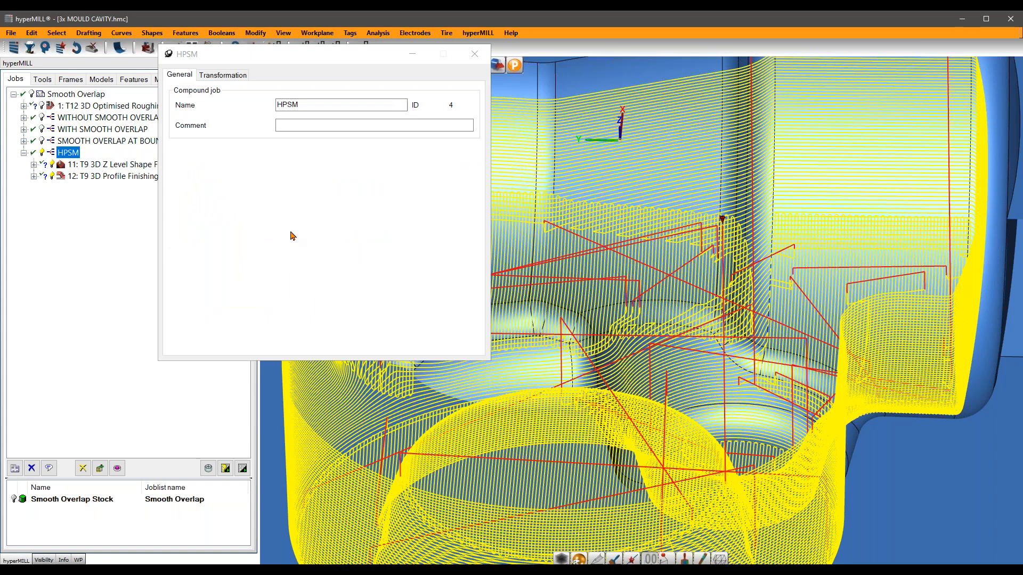
left_click(475, 54)
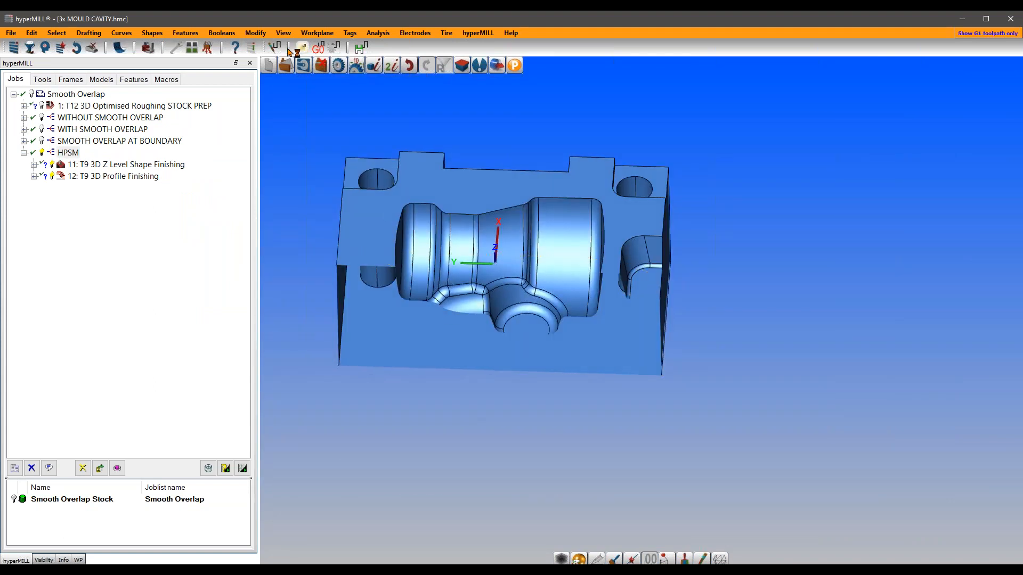
Step: Turn off the clipping plane to show the complete mould block
left_click(256, 33)
mouse_move(283, 33)
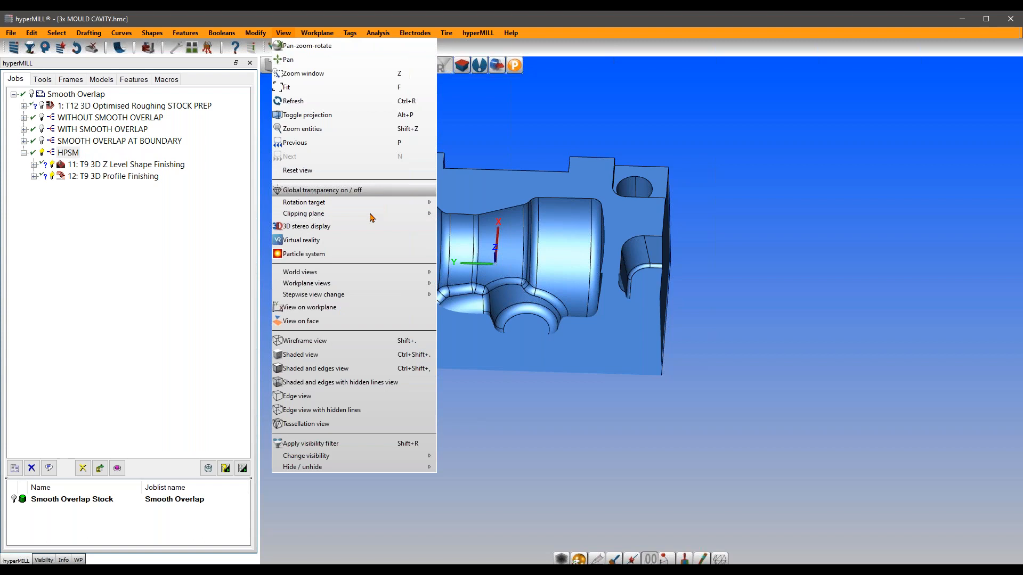
mouse_move(416, 214)
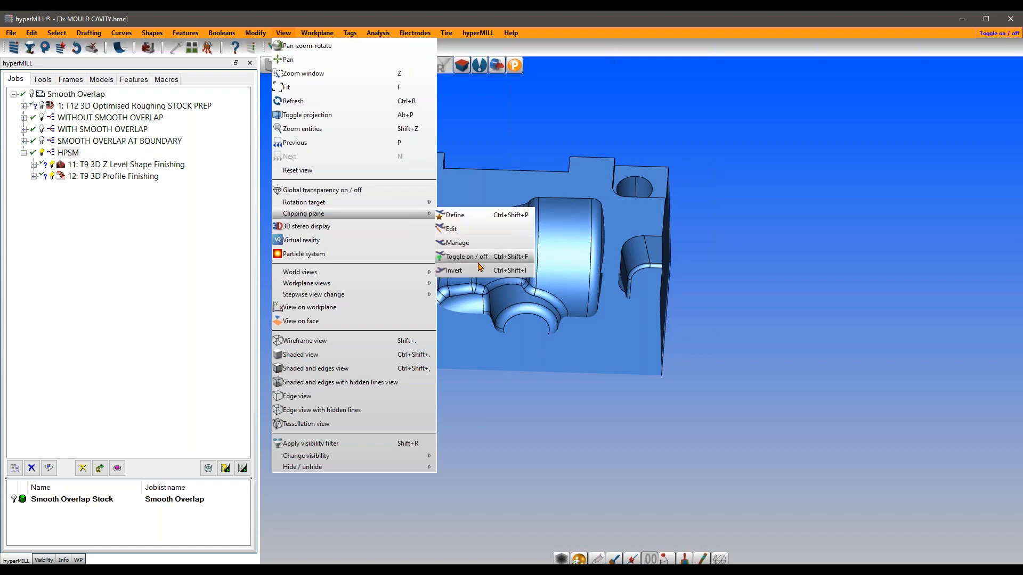
left_click(477, 257)
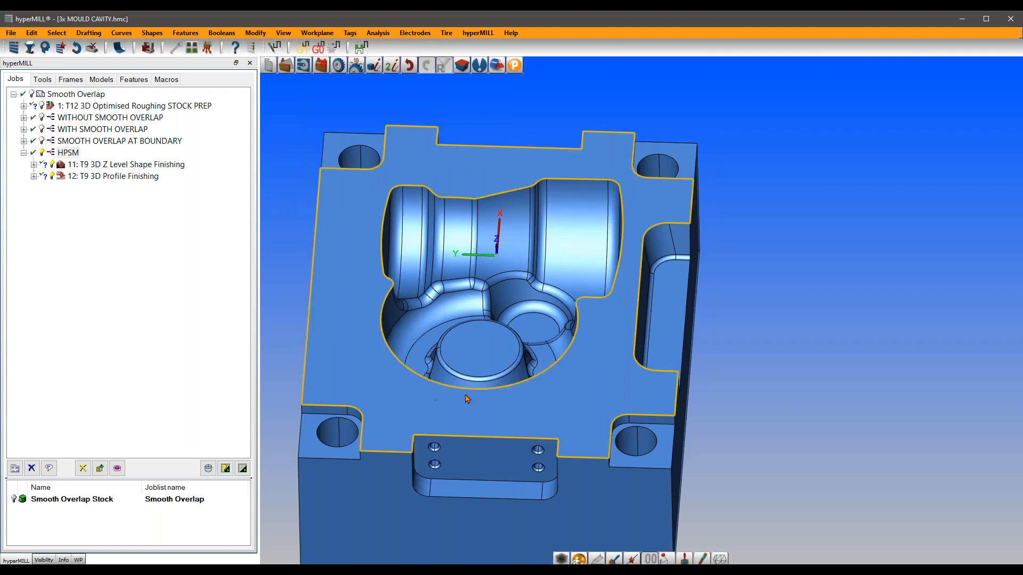
middle_click_drag(463, 399, 471, 389)
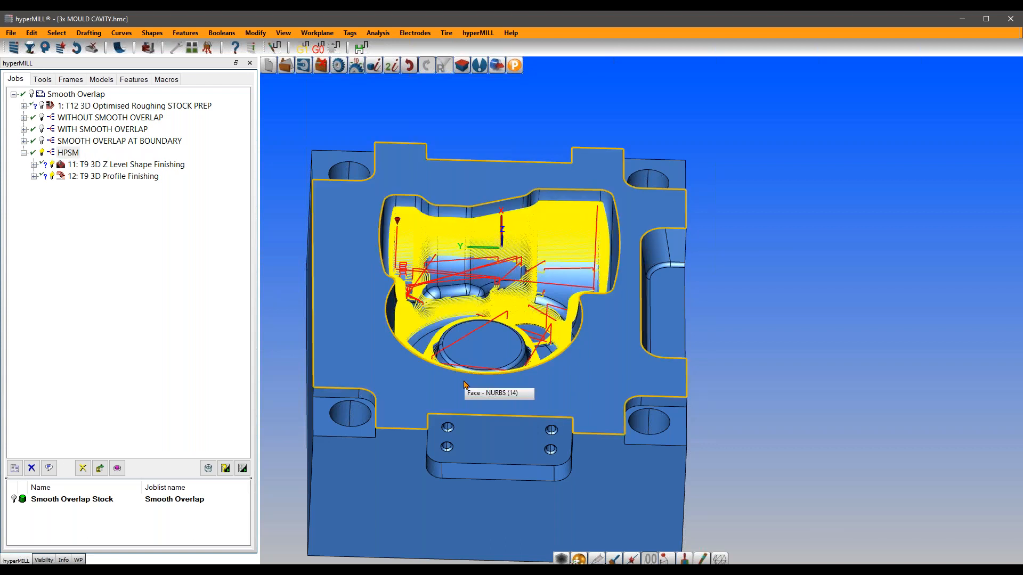
Step: Open the toolpath analysis for job 11 and turn on the display of the toolpath points
scroll(477, 231, "up", 8)
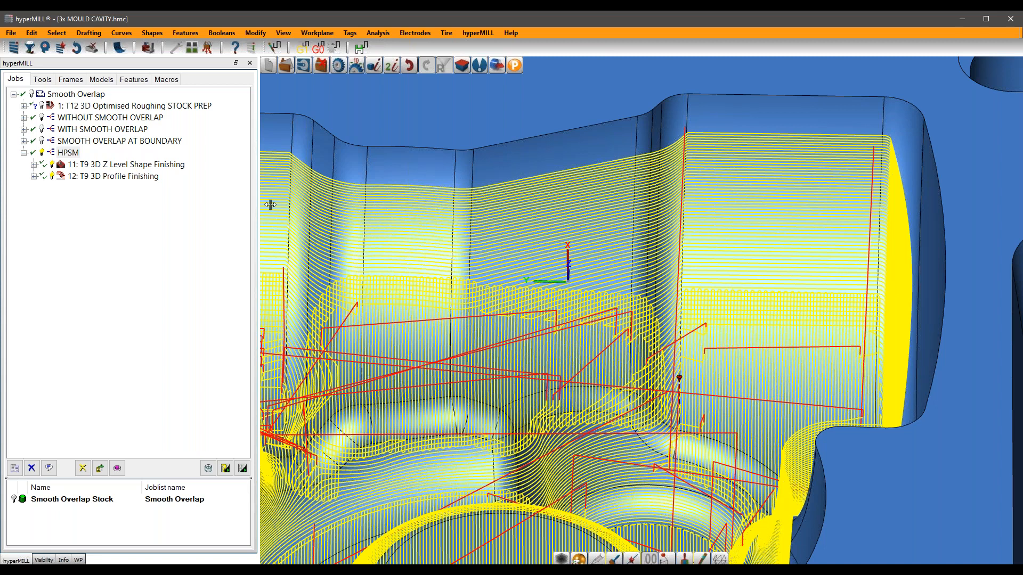
scroll(733, 217, "down", 3)
middle_click_drag(658, 319, 535, 264)
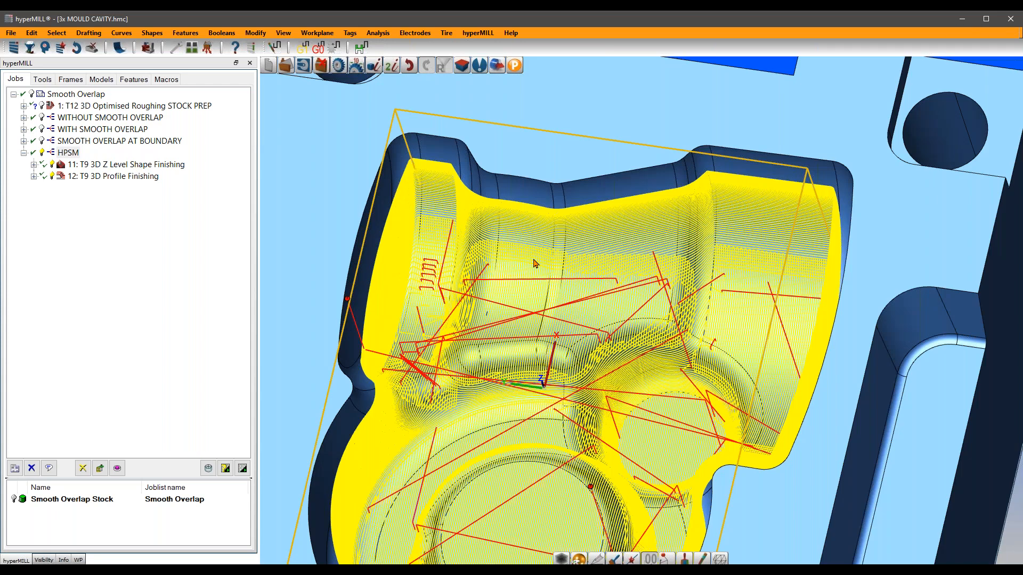
scroll(536, 263, "up", 4)
left_click(96, 167)
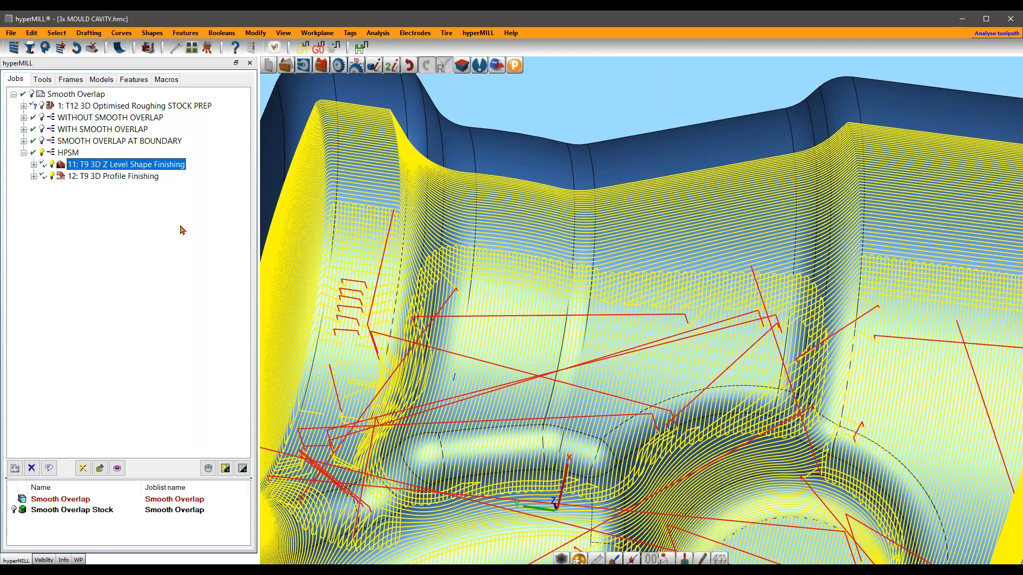
left_click(479, 65)
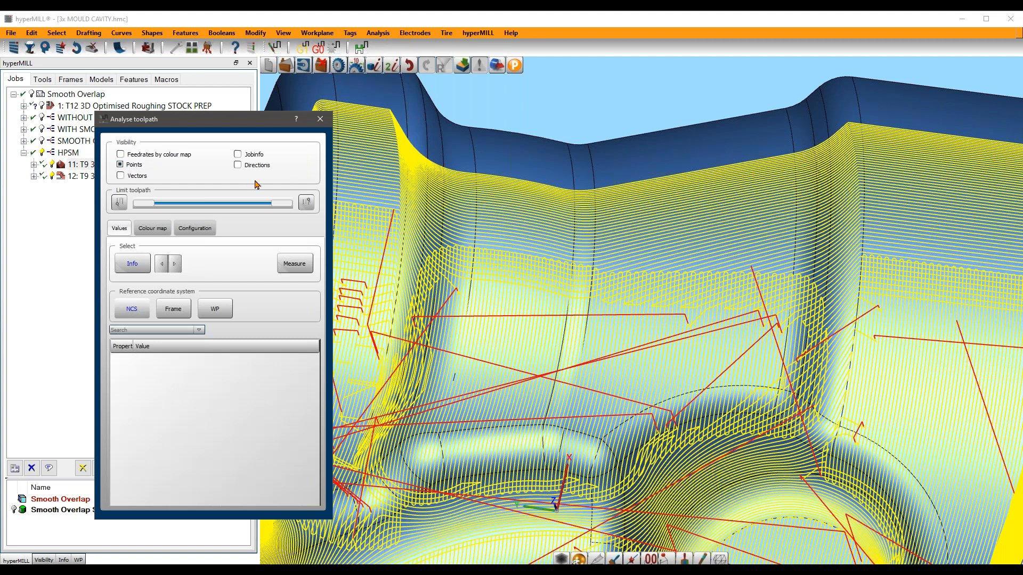
left_click(133, 166)
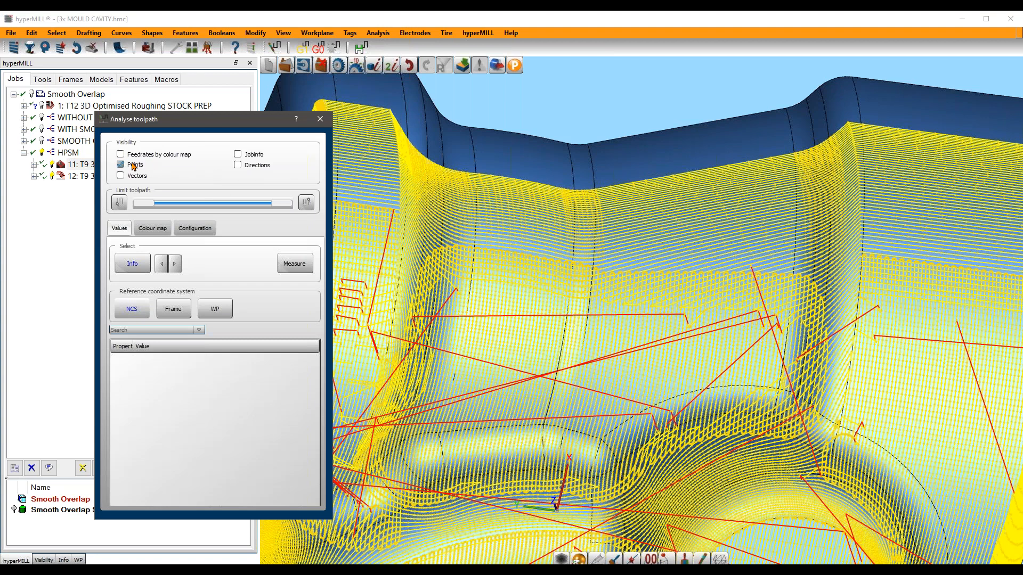
Step: Query one job 11 toolpath segment on the cavity wall and examine the point distribution over the upper cavity
scroll(675, 312, "up", 5)
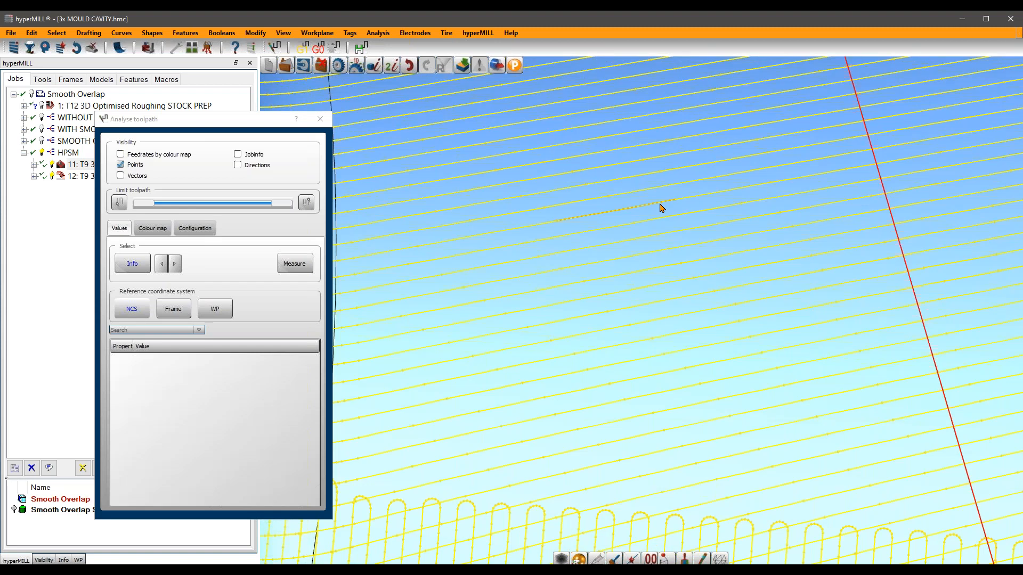
left_click(687, 266)
scroll(687, 267, "down", 6)
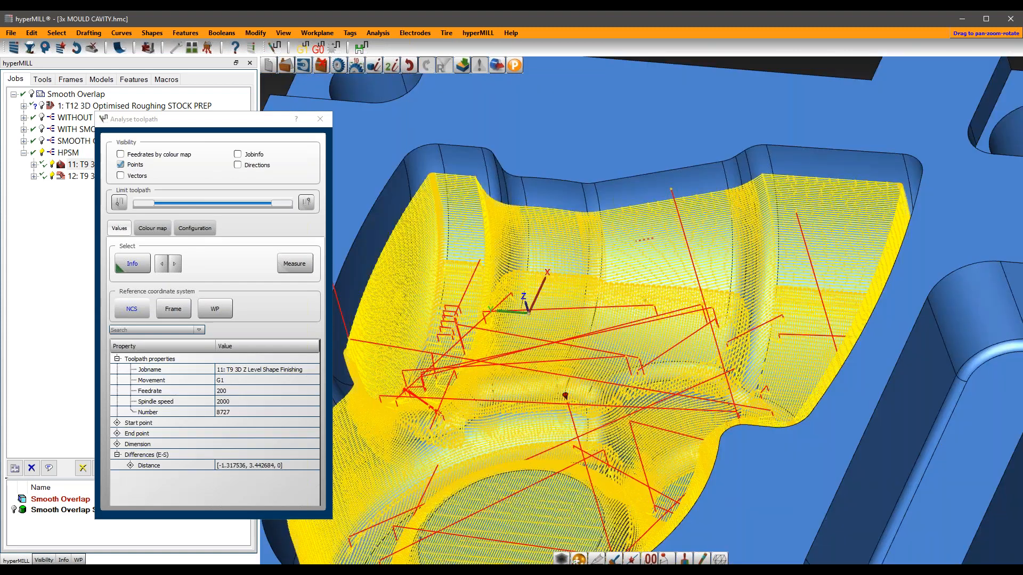
middle_click_drag(645, 304, 728, 248)
scroll(738, 307, "down", 1)
scroll(739, 310, "up", 2)
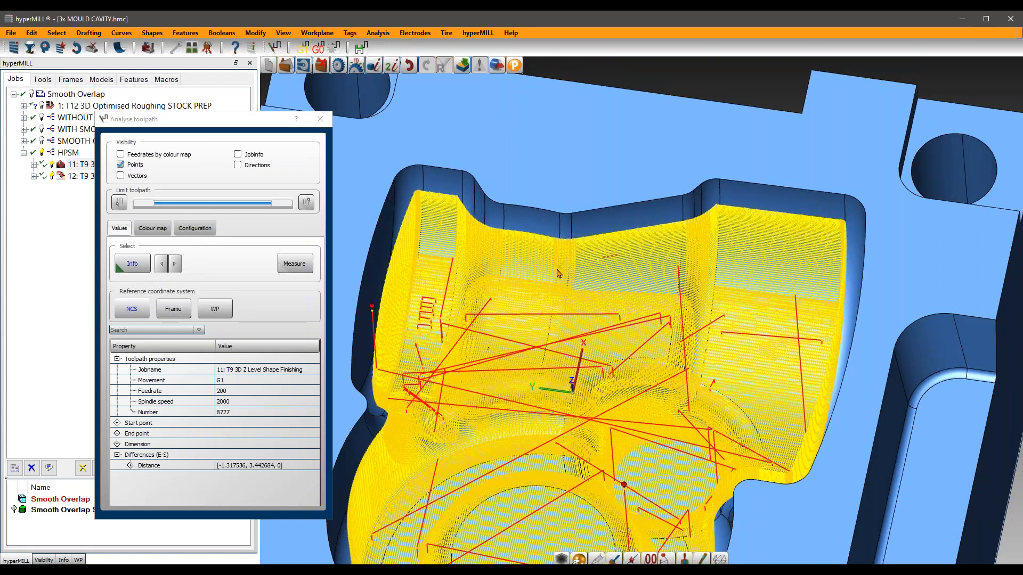
scroll(586, 251, "up", 4)
scroll(580, 256, "down", 5)
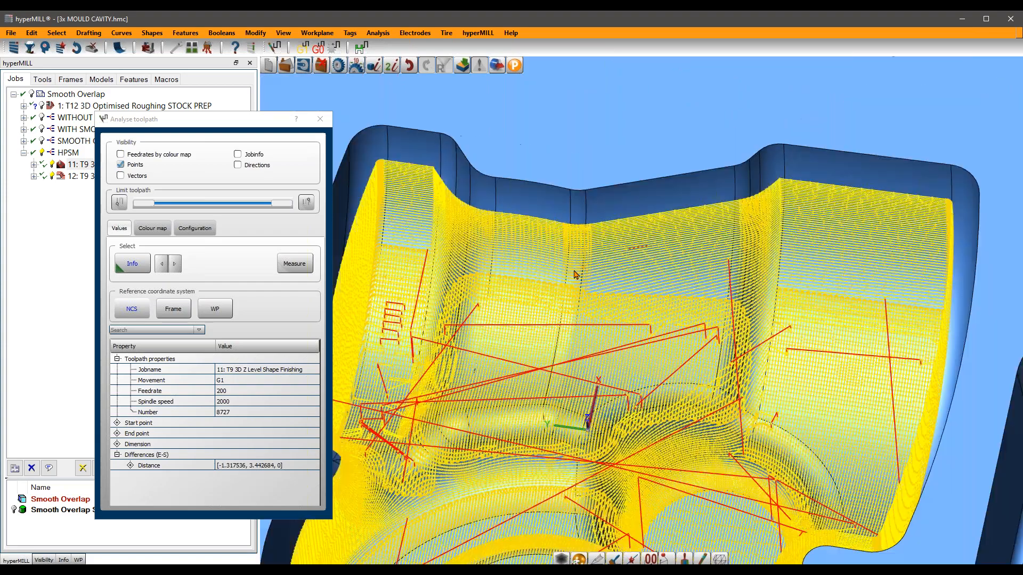
middle_click_drag(681, 293, 618, 350)
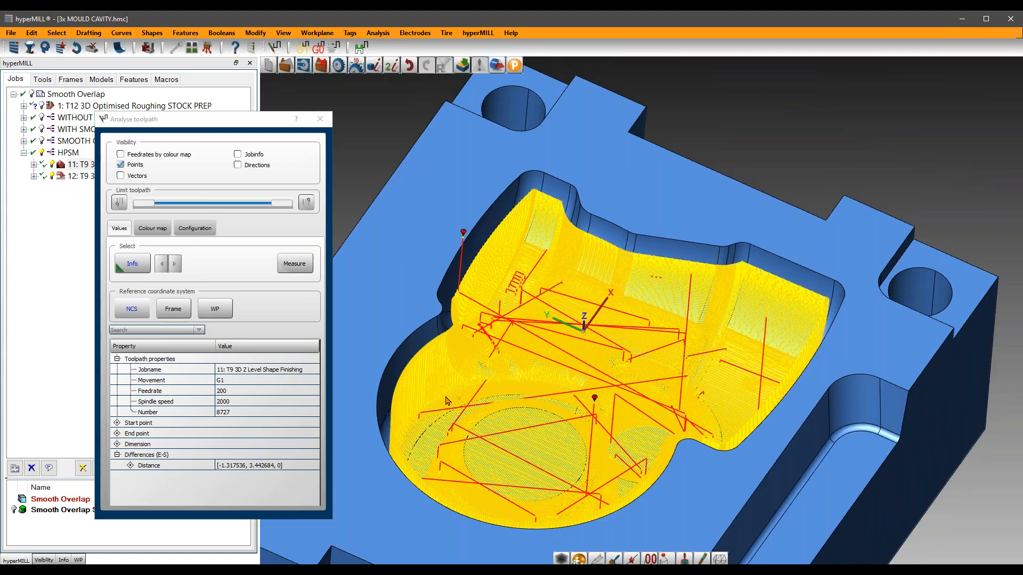
Step: Examine the toolpath points around the round pocket and fillet transitions from several angles, and close the toolpath analysis
scroll(440, 393, "up", 3)
scroll(440, 392, "up", 2)
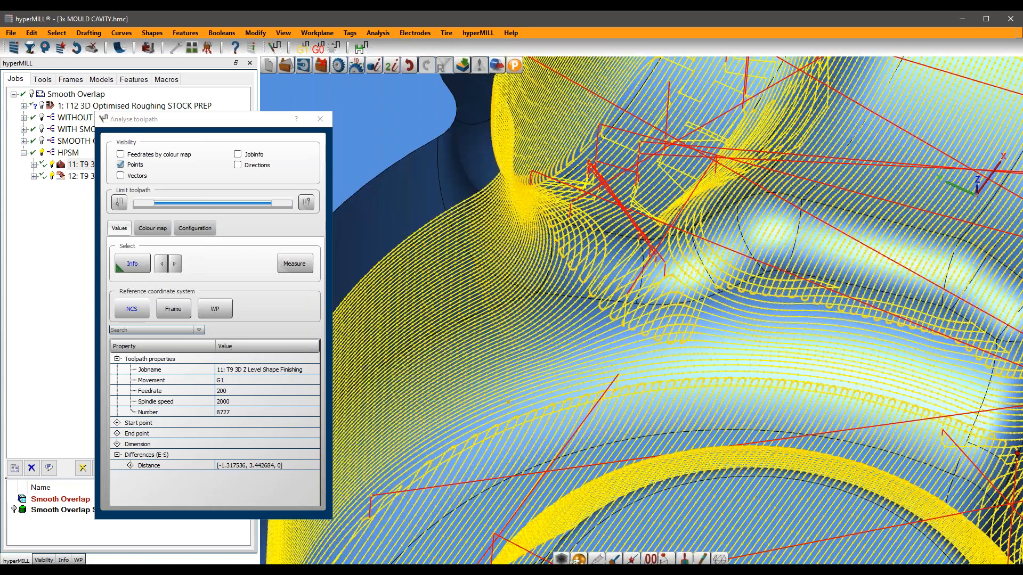
scroll(464, 411, "down", 5)
middle_click_drag(548, 360, 638, 346)
scroll(638, 347, "up", 4)
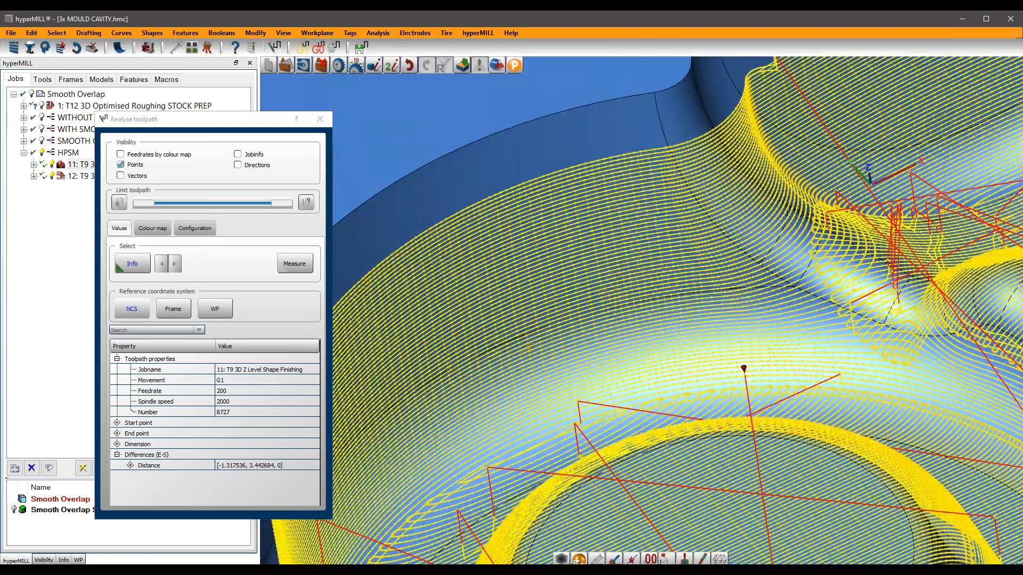
scroll(567, 359, "down", 5)
scroll(722, 189, "up", 2)
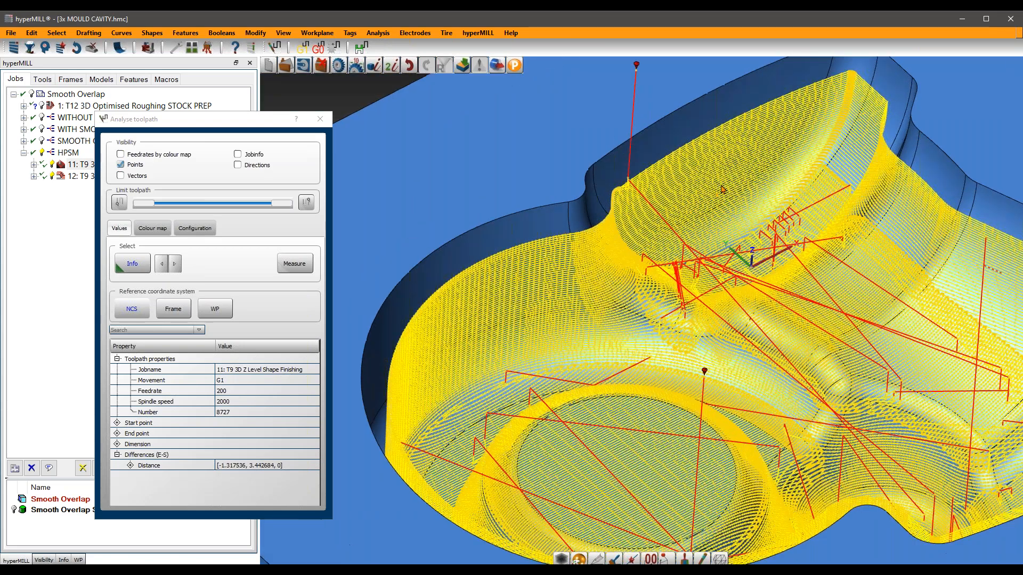
scroll(719, 229, "up", 2)
scroll(719, 391, "up", 3)
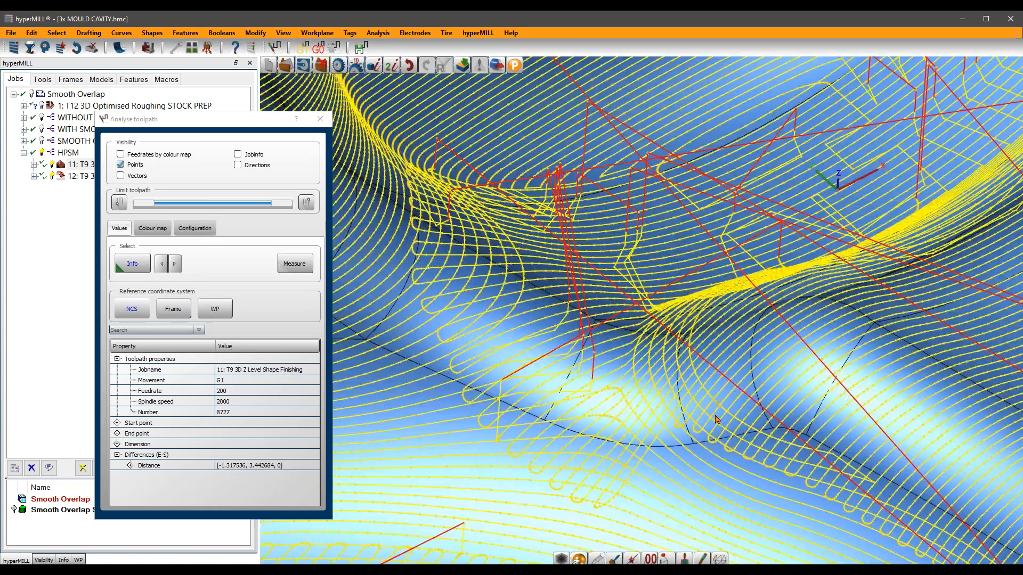
middle_click_drag(700, 392, 677, 413)
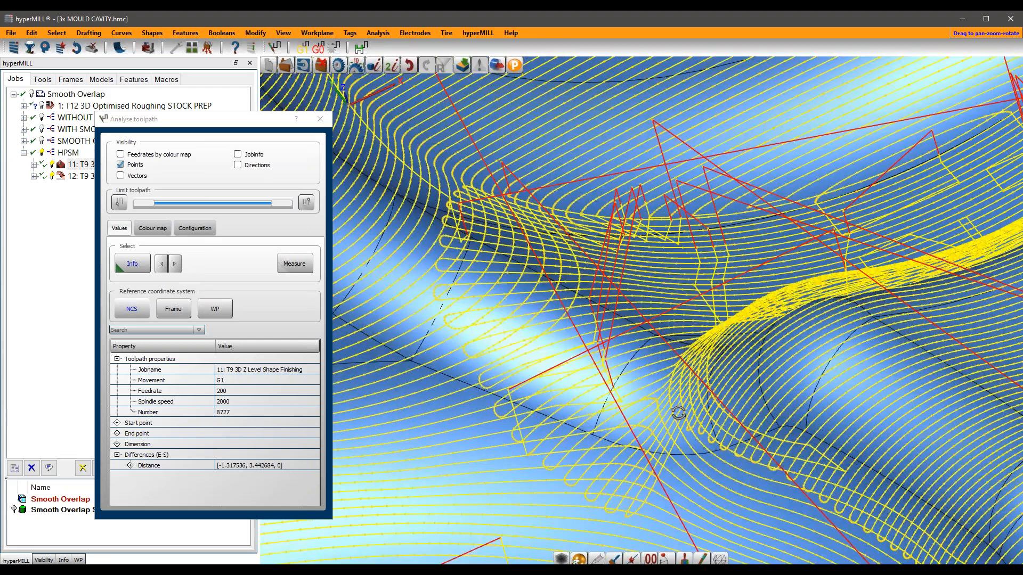
scroll(430, 367, "down", 4)
mouse_move(742, 328)
middle_mouse_down()
mouse_move(749, 350)
mouse_move(776, 360)
mouse_move(751, 331)
middle_mouse_up()
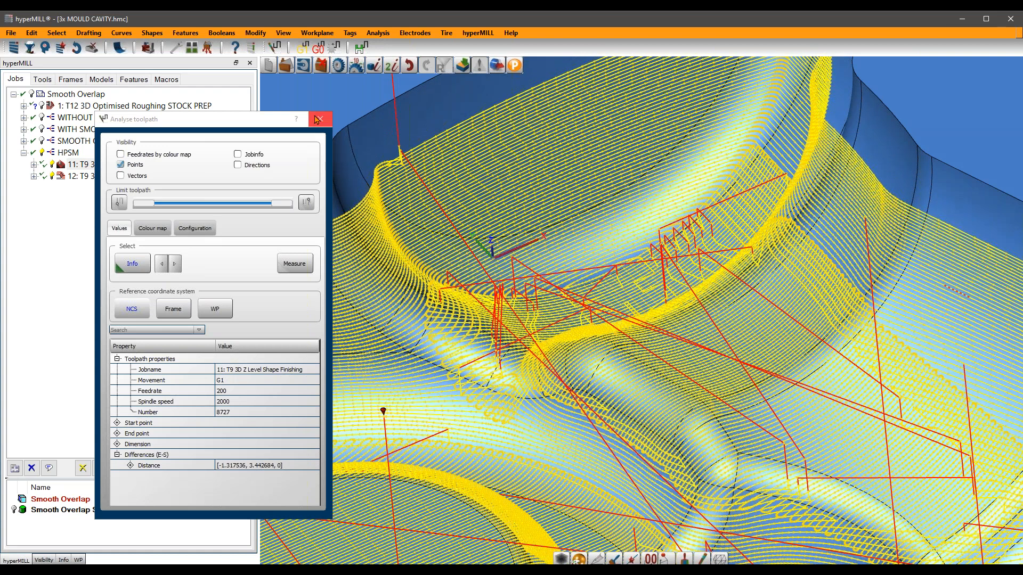
scroll(529, 172, "up", 1)
scroll(529, 172, "up", 2)
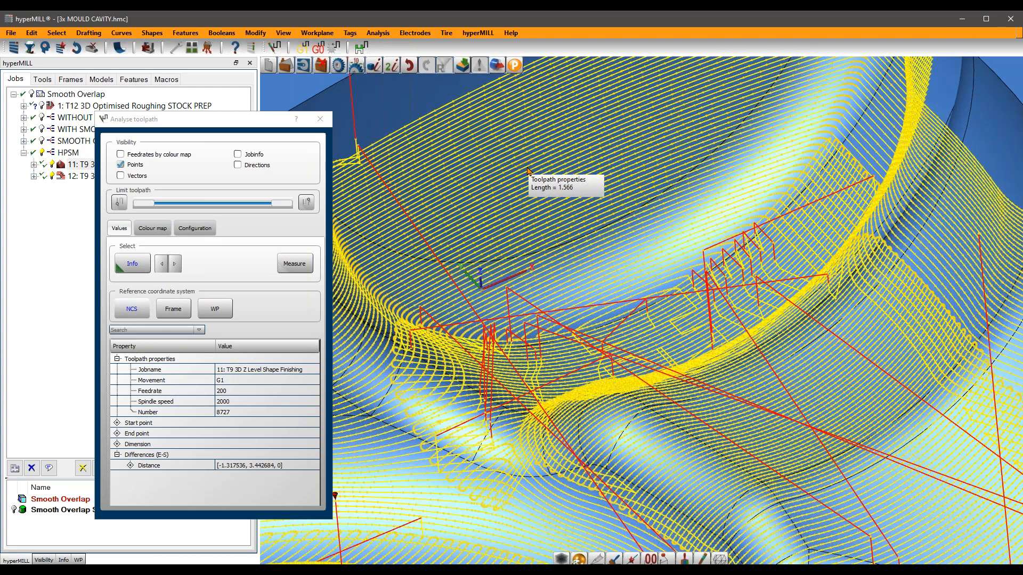
left_click(319, 120)
Step: Turn on high precision surface mode in the setup of jobs 11 and 12
left_click(88, 175)
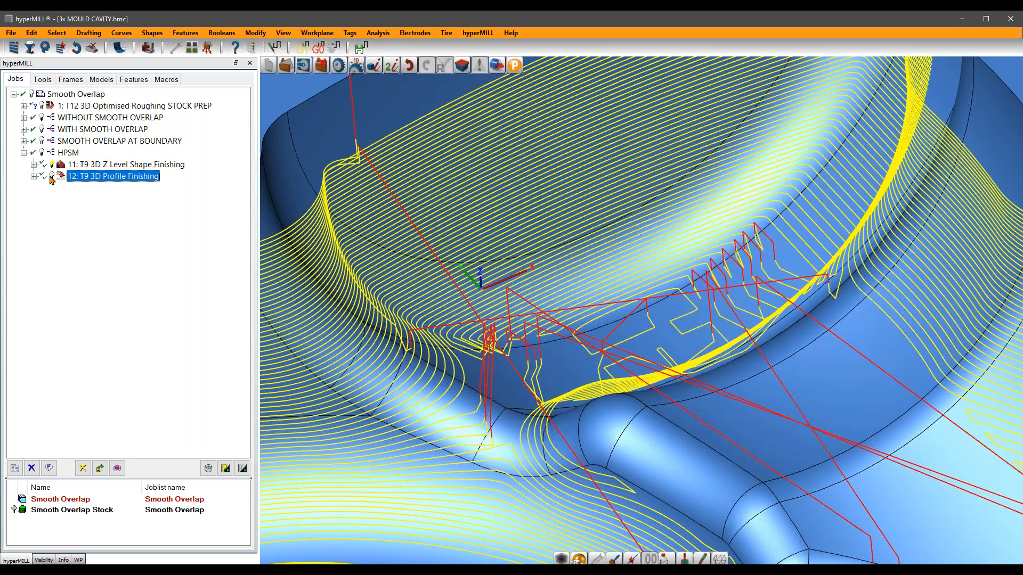
double_click(88, 164)
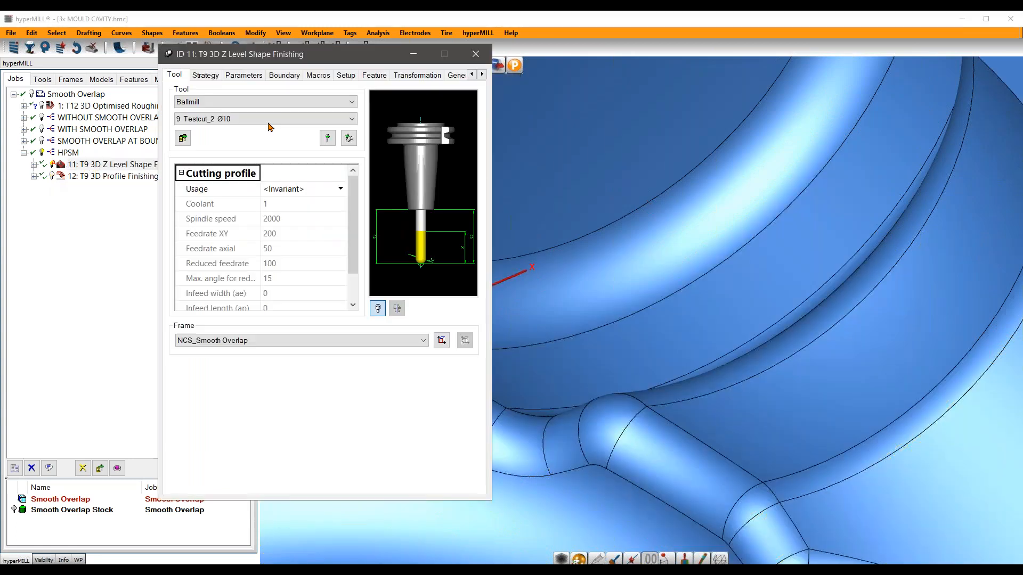
left_click(344, 76)
left_click(180, 306)
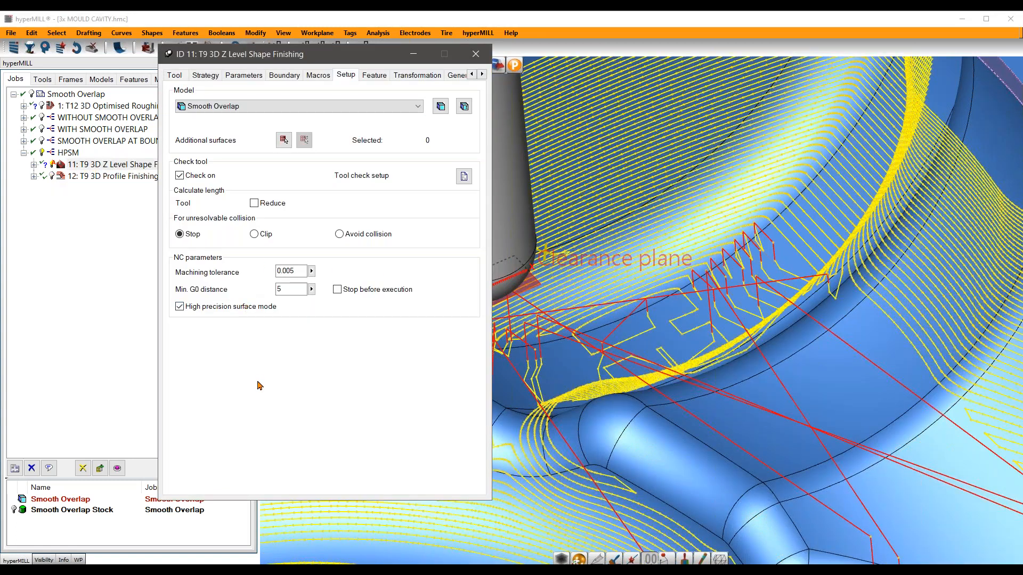
double_click(145, 178)
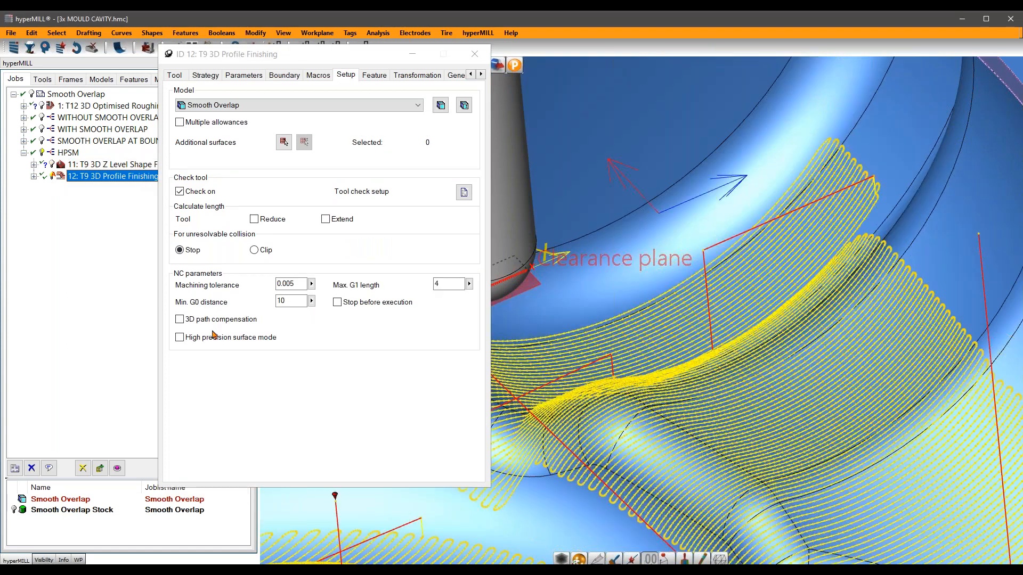
left_click(475, 55)
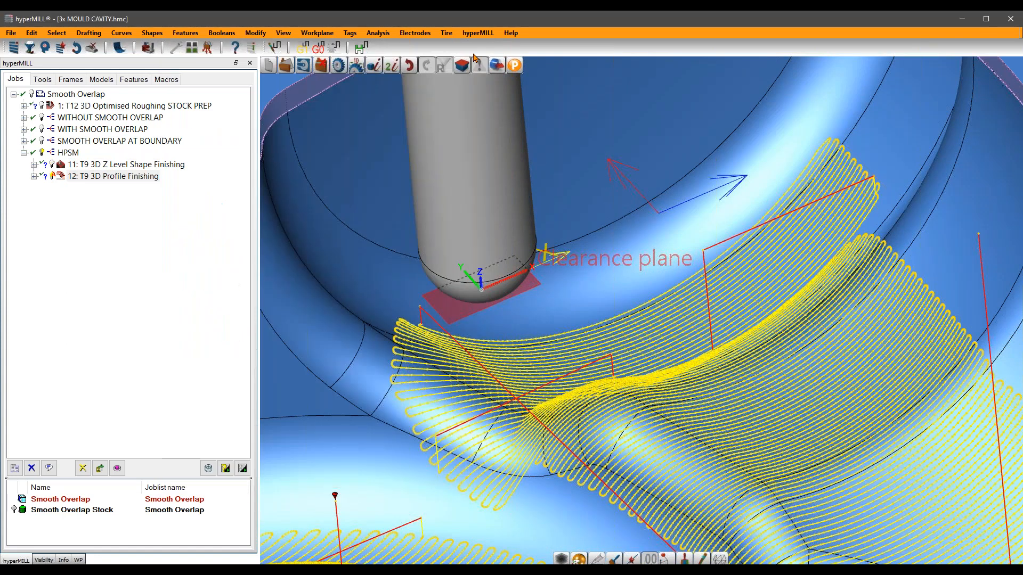
Step: Recalculate the HPSM job group so jobs 11 and 12 use the high precision surface mode
left_click(65, 153)
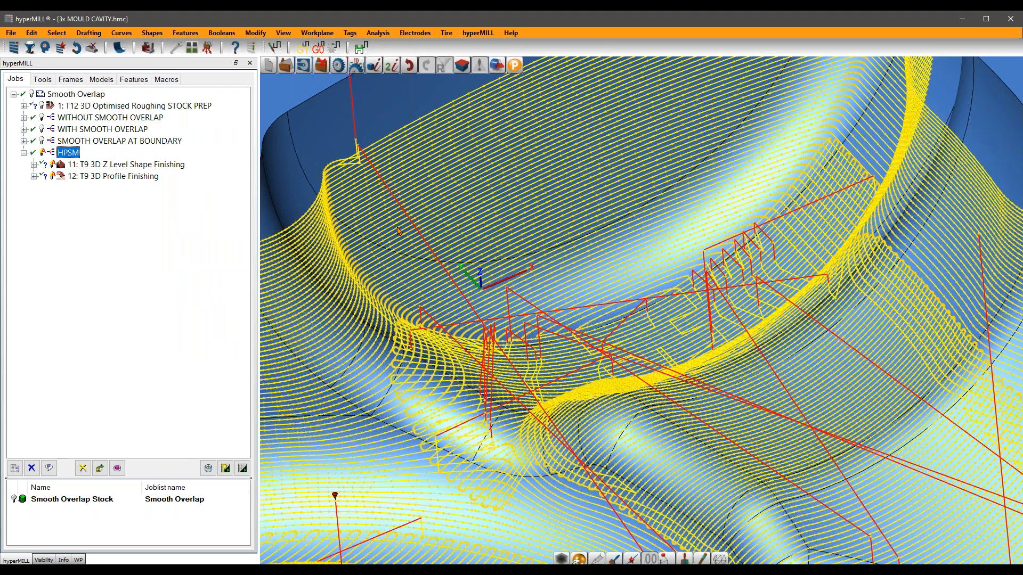
left_click(399, 231)
scroll(577, 201, "down", 5)
mouse_move(585, 282)
middle_mouse_down()
mouse_move(586, 319)
mouse_move(603, 336)
mouse_move(589, 342)
mouse_move(592, 298)
middle_mouse_up()
left_click_drag(581, 492, 864, 496)
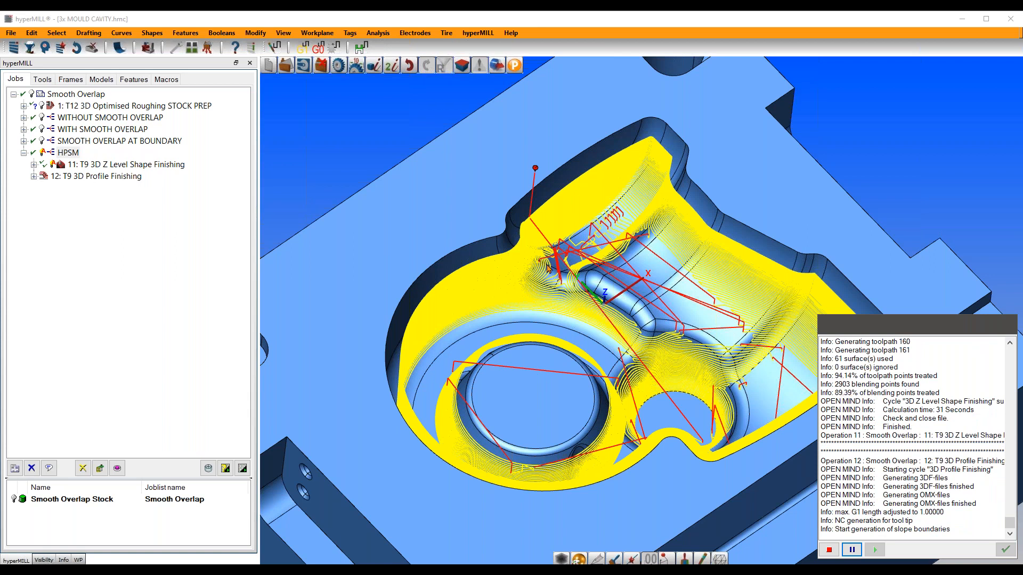
scroll(643, 196, "up", 6)
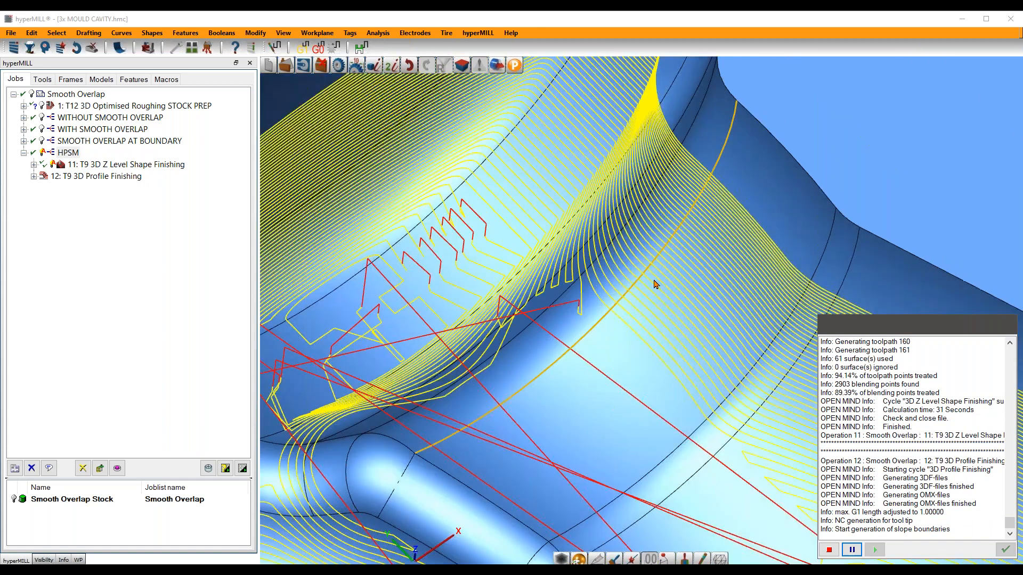
scroll(540, 245, "down", 5)
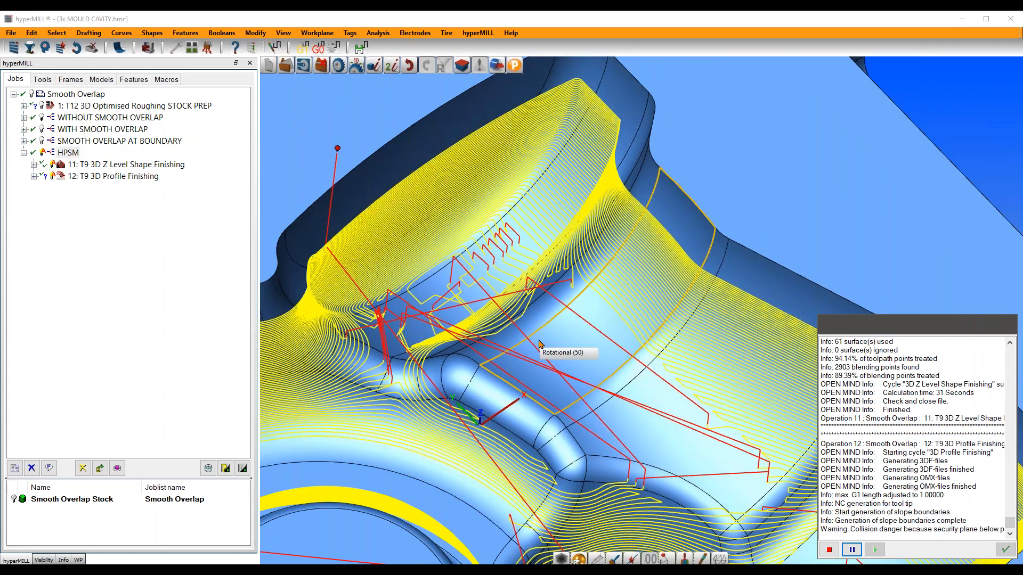
Step: Close the opened job setup, keep job 11 selected and open its toolpath analysis with the points displayed
double_click(126, 177)
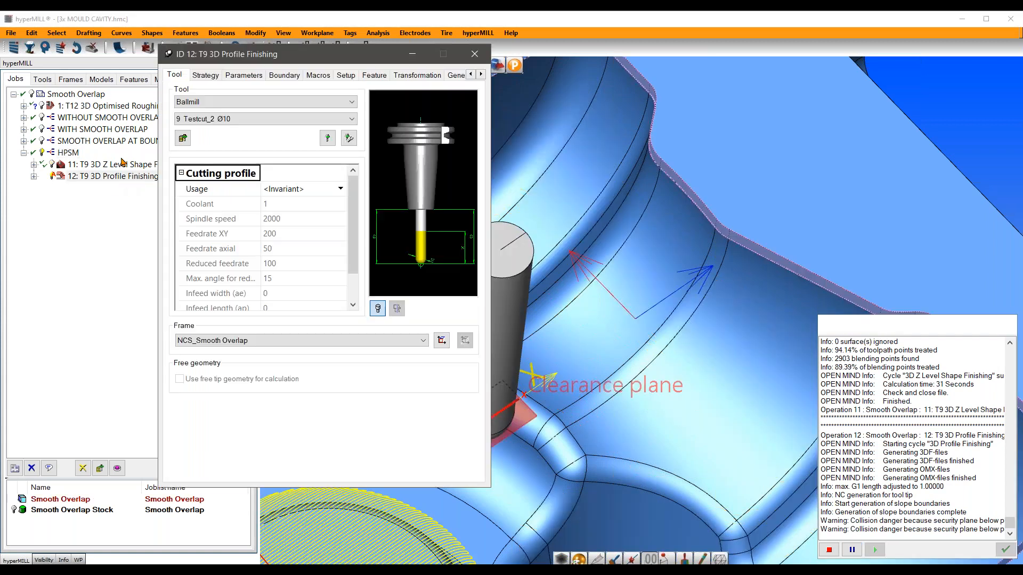
double_click(123, 164)
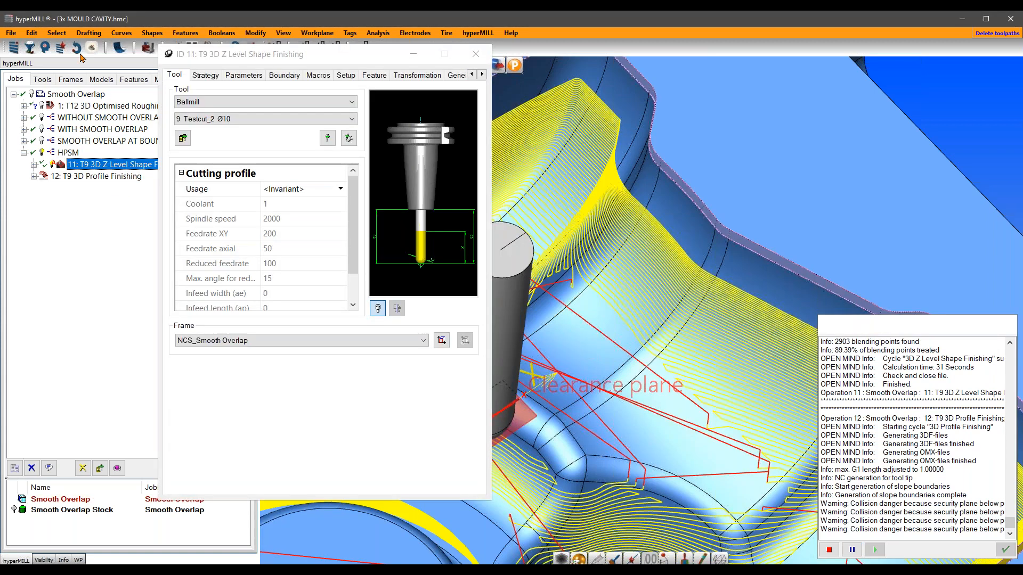
left_click(477, 56)
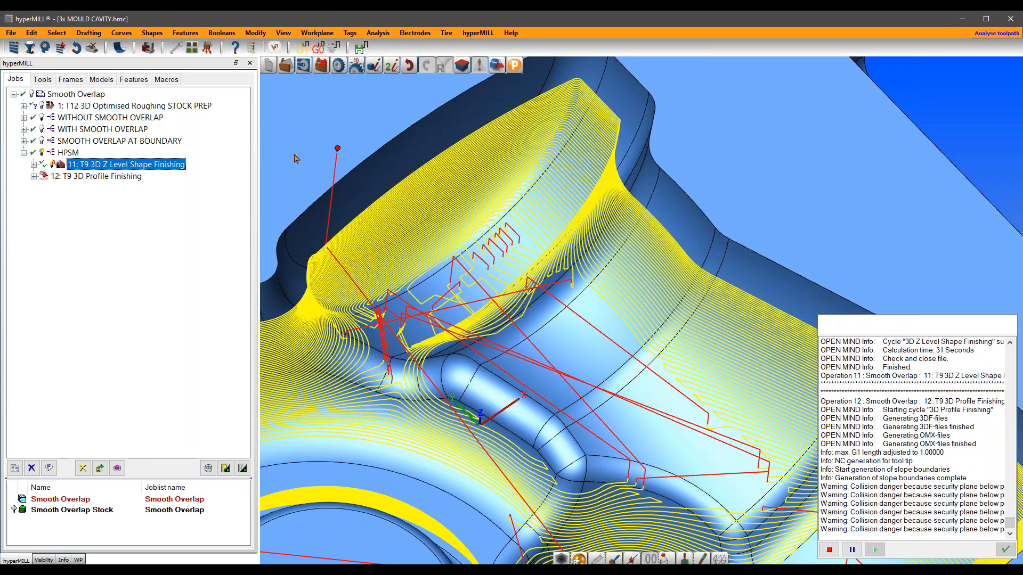
left_click(274, 47)
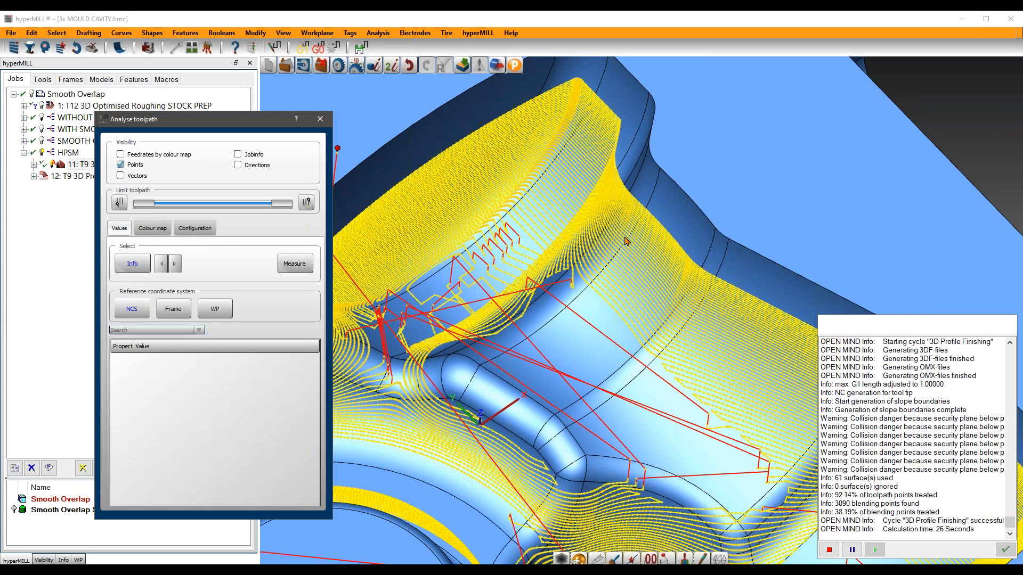
Step: Examine the recalculated toolpath points over the upper cavity and its fillet transitions
scroll(613, 229, "down", 4)
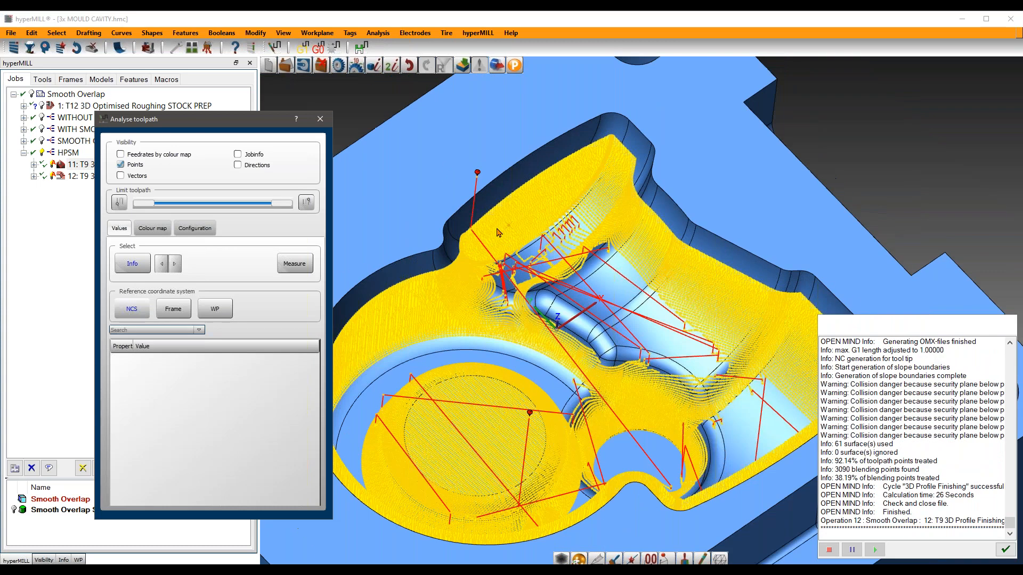
scroll(498, 233, "up", 4)
mouse_move(543, 248)
middle_mouse_down()
mouse_move(536, 275)
mouse_move(505, 283)
mouse_move(549, 256)
middle_mouse_up()
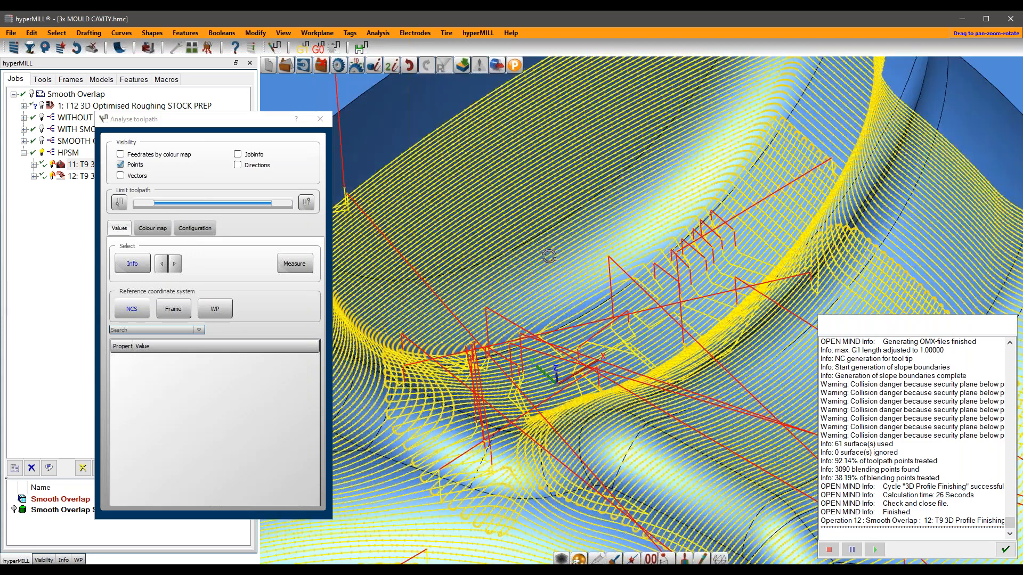
scroll(487, 329, "down", 4)
scroll(485, 330, "up", 4)
middle_click_drag(485, 331, 522, 331)
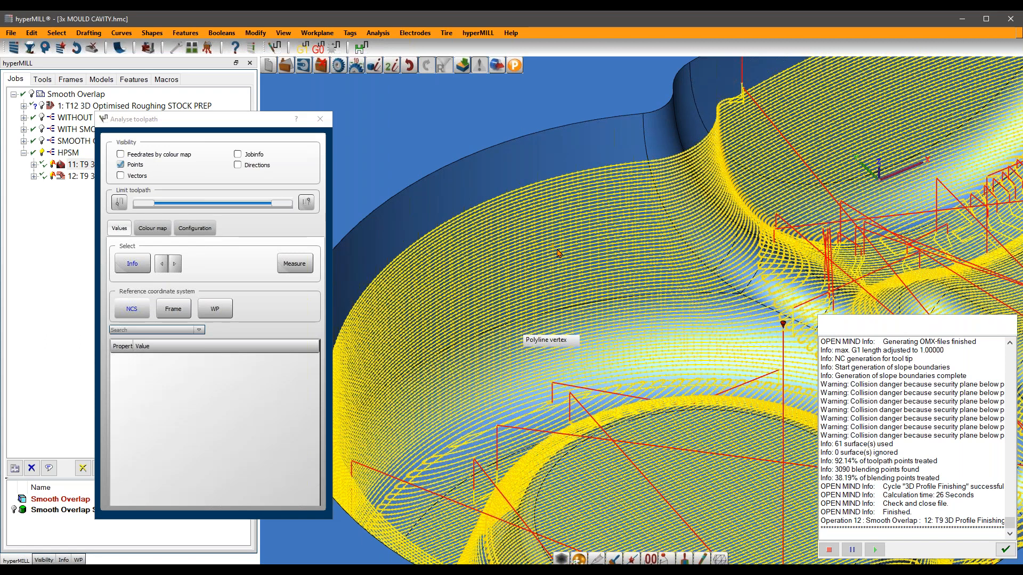
Step: Examine the toolpath point distribution along the curved cavity wall beside the round pocket, close up and from farther away
scroll(557, 253, "down", 8)
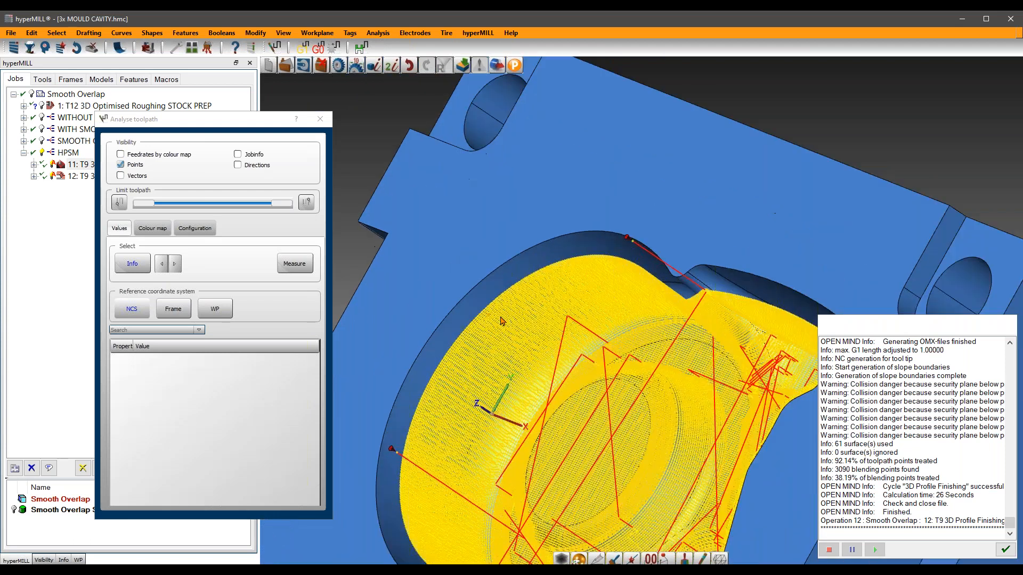
scroll(501, 322, "up", 5)
middle_click_drag(503, 323, 587, 350)
scroll(588, 350, "up", 5)
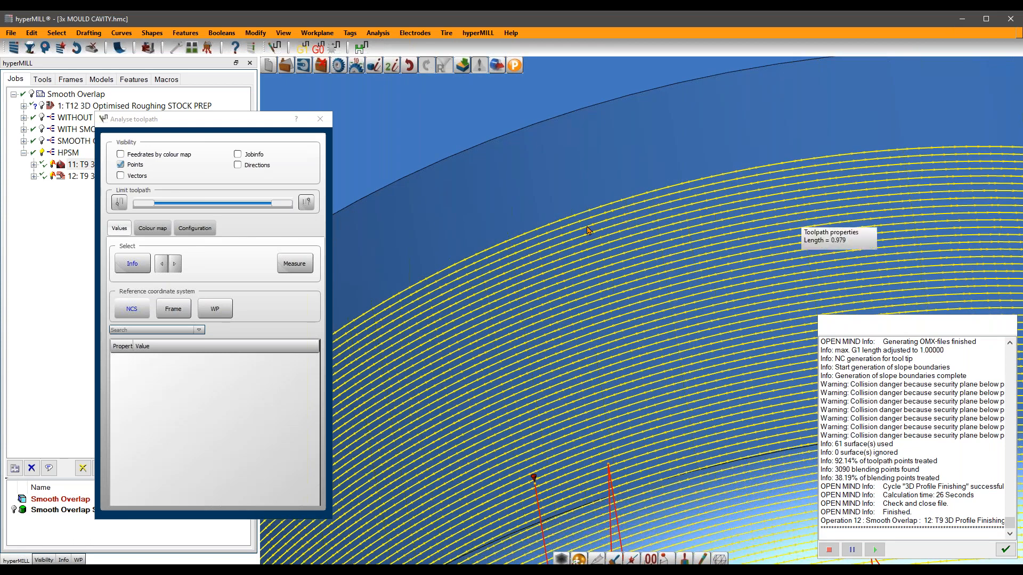
scroll(607, 227, "down", 4)
scroll(580, 246, "down", 5)
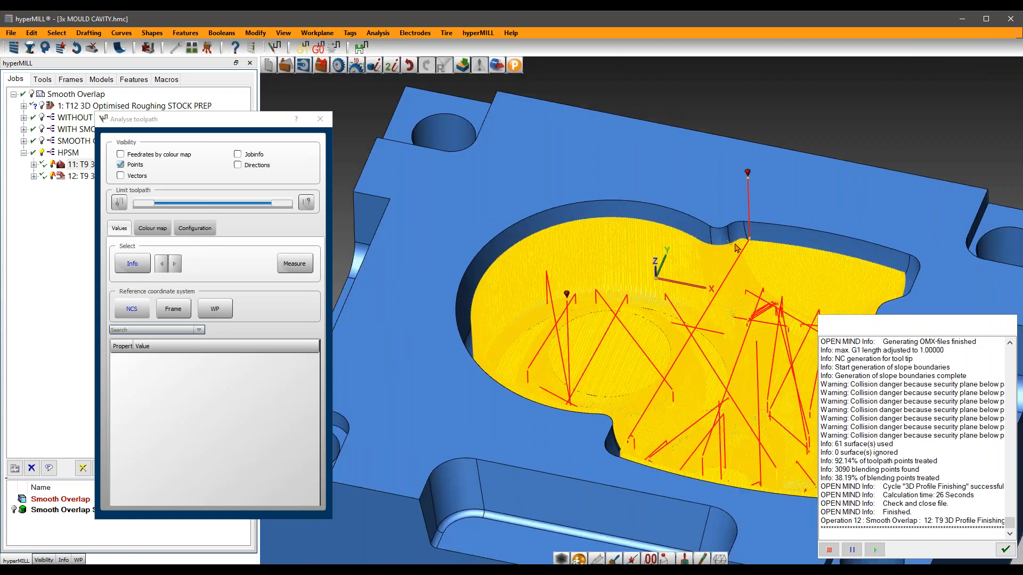
Step: Examine the point alignment across the blend between the curved wall and the adjoining cavity, and close the toolpath analysis
scroll(751, 258, "up", 3)
scroll(754, 261, "up", 4)
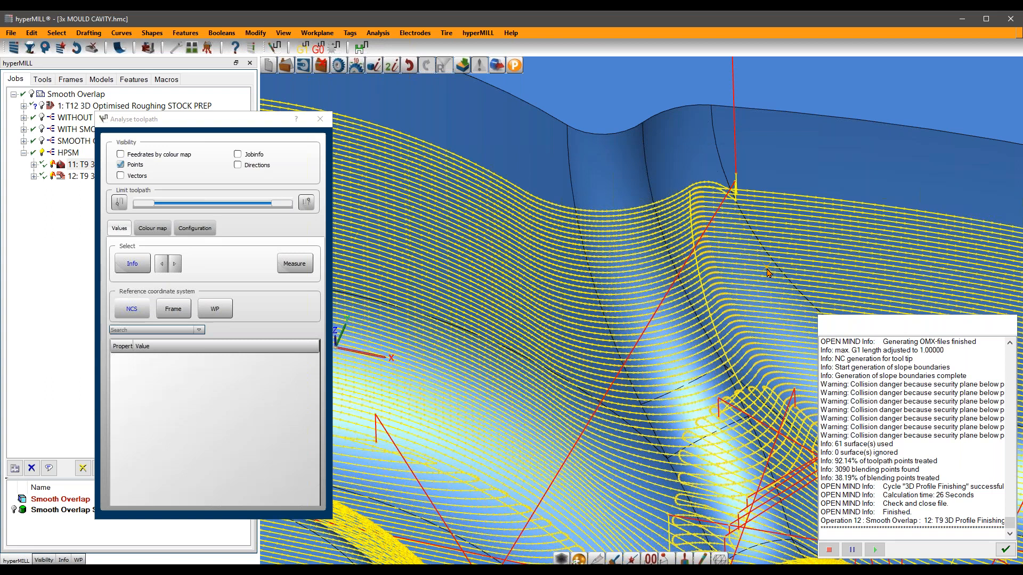
scroll(769, 273, "down", 2)
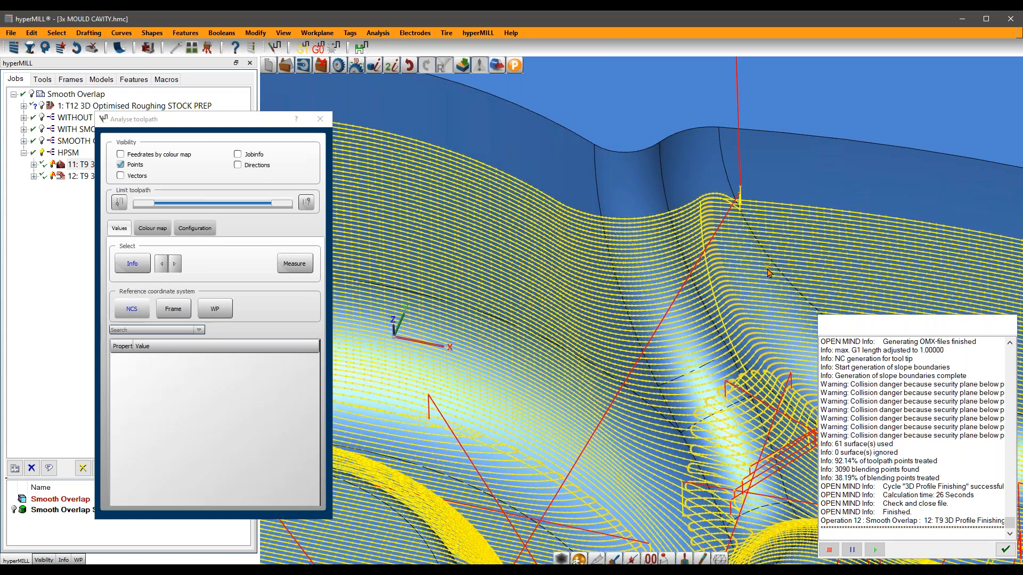
scroll(769, 273, "down", 2)
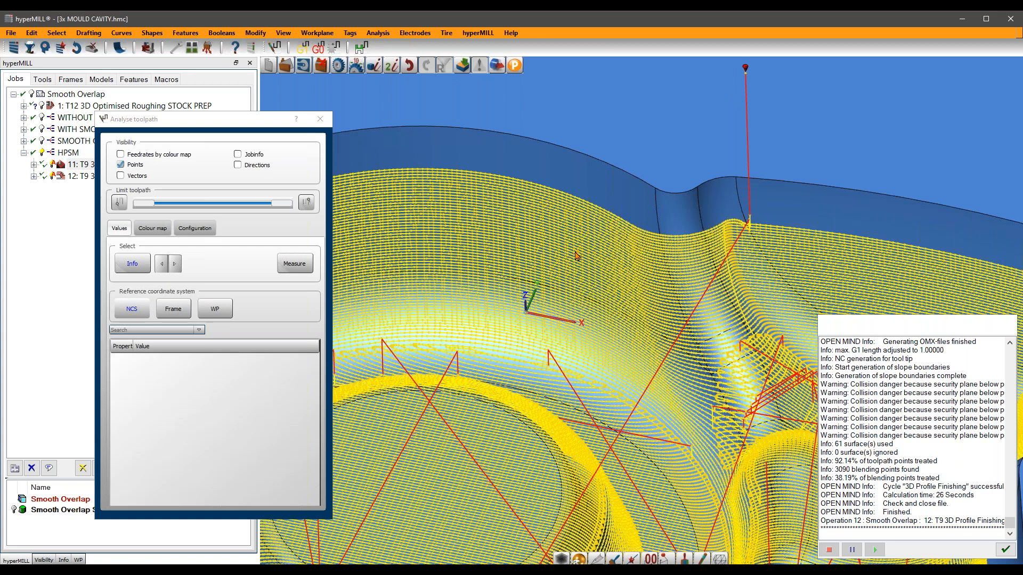
scroll(733, 261, "up", 2)
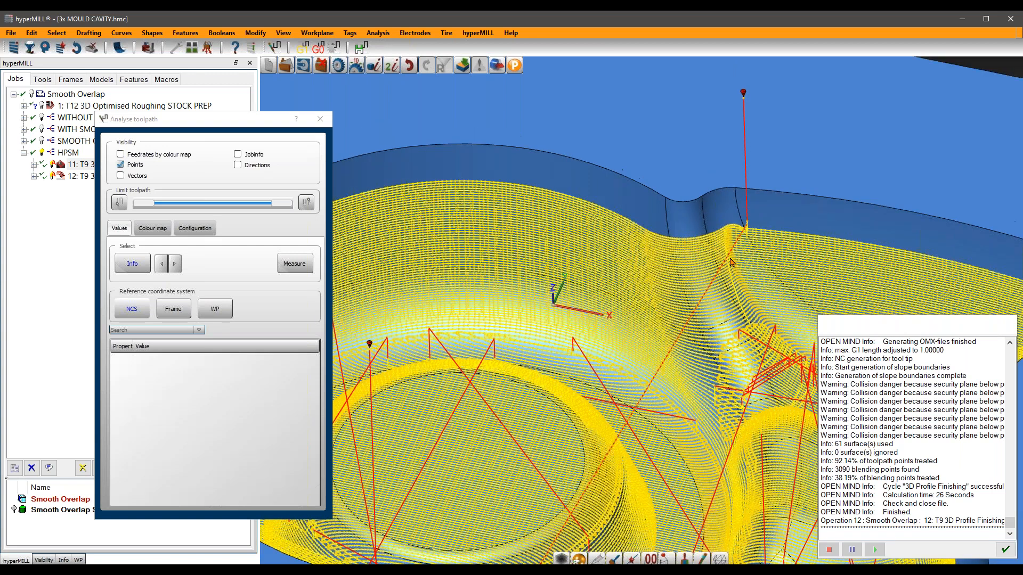
scroll(732, 261, "down", 3)
scroll(679, 260, "up", 5)
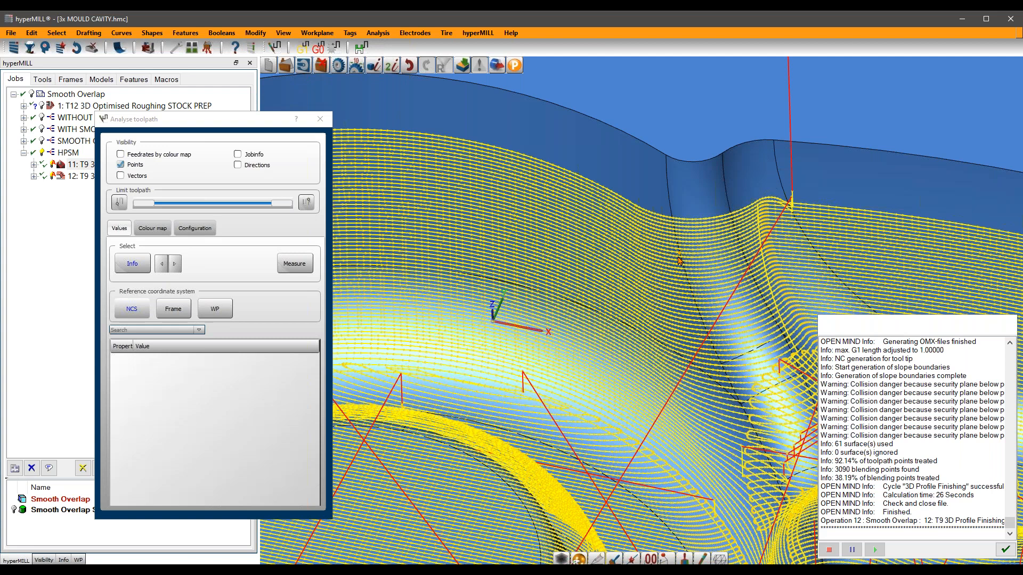
left_click(329, 126)
Step: Show job 11's toolpath on its own around the round pocket and turn the display of job 12 back on
scroll(346, 120, "down", 8)
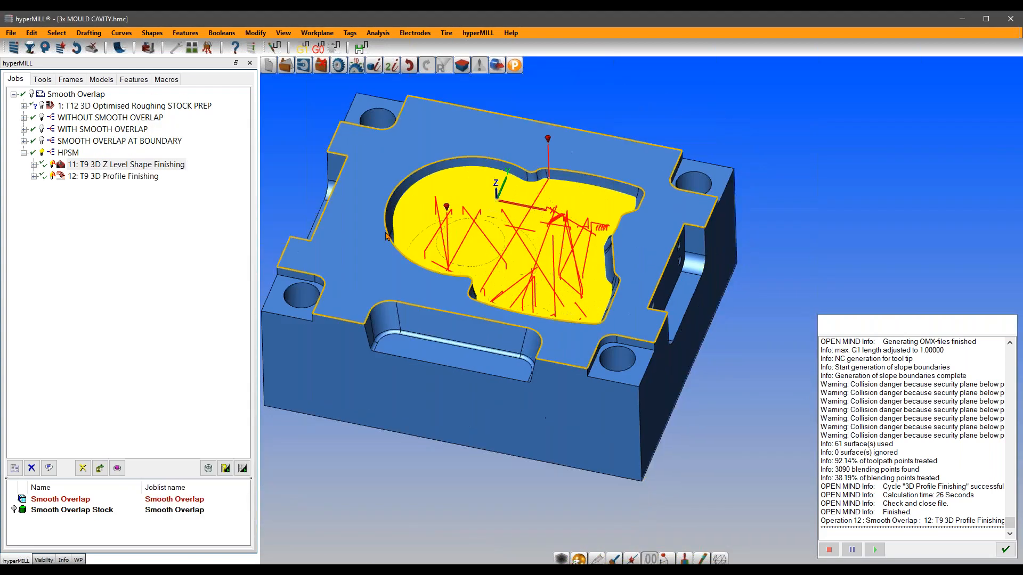
scroll(461, 181, "up", 4)
scroll(479, 249, "up", 6)
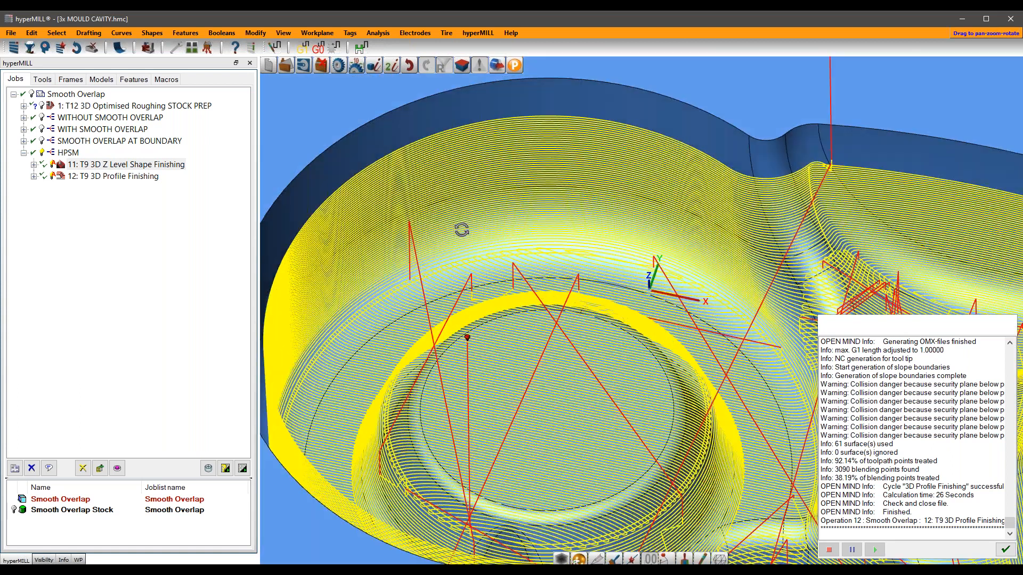
left_click(54, 168)
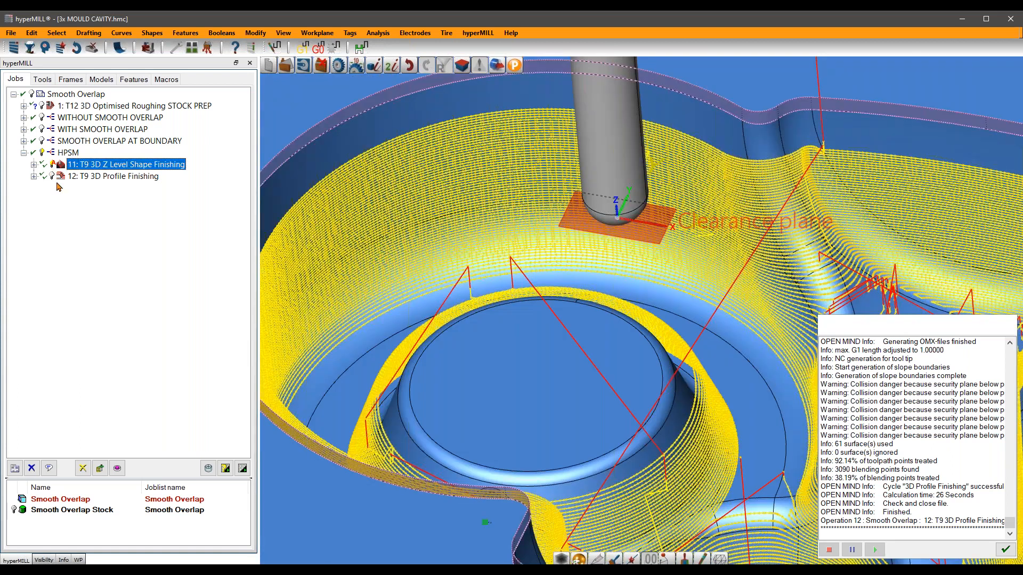
left_click(52, 179)
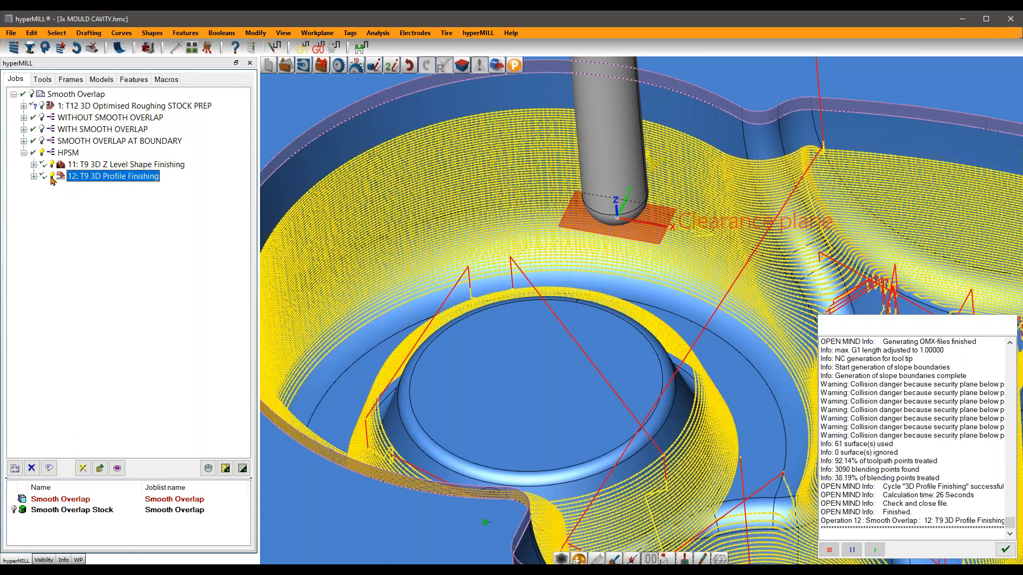